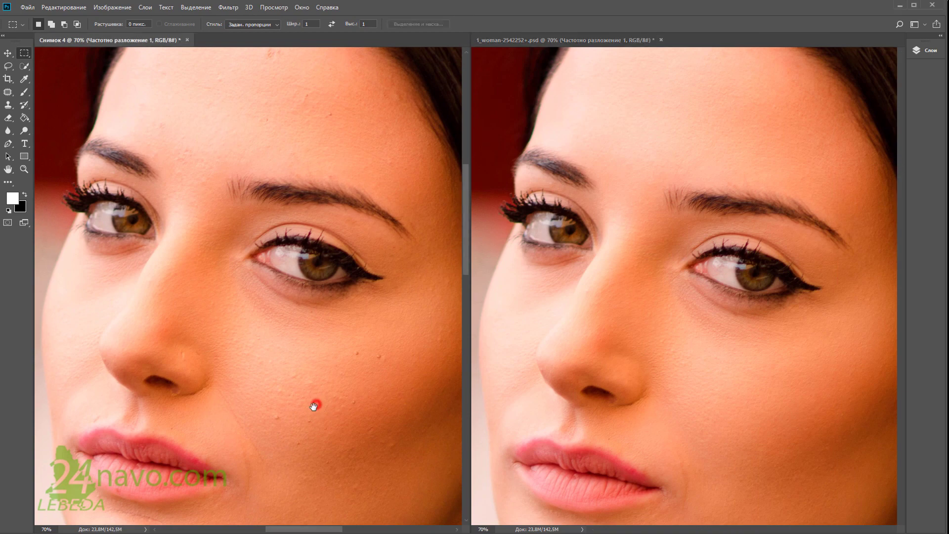
# Pan and zoom the retouched view around the cheek and eyes.
pyautogui.moveTo(314, 405); pyautogui.dragTo(313, 338)
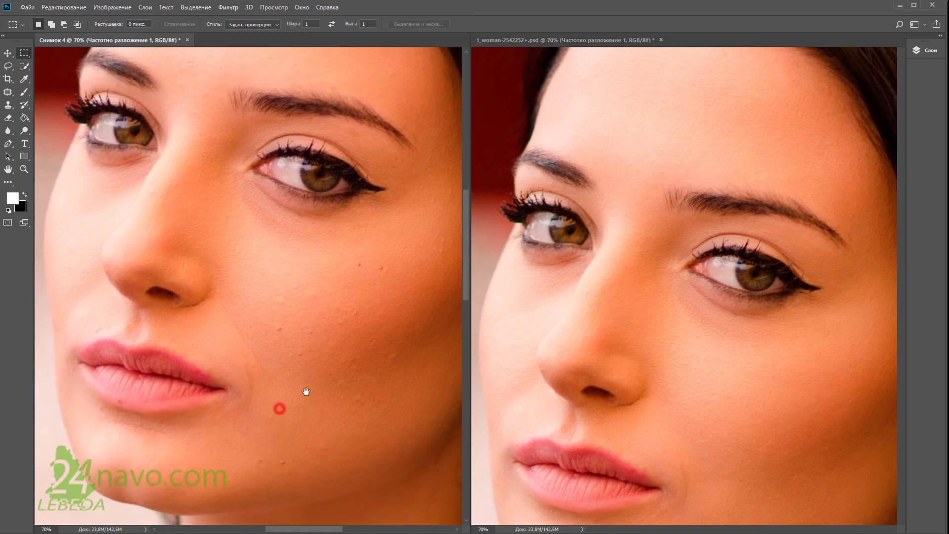
pyautogui.moveTo(307, 390)
pyautogui.mouseDown()
pyautogui.moveTo(303, 397)
pyautogui.moveTo(313, 391)
pyautogui.mouseUp()
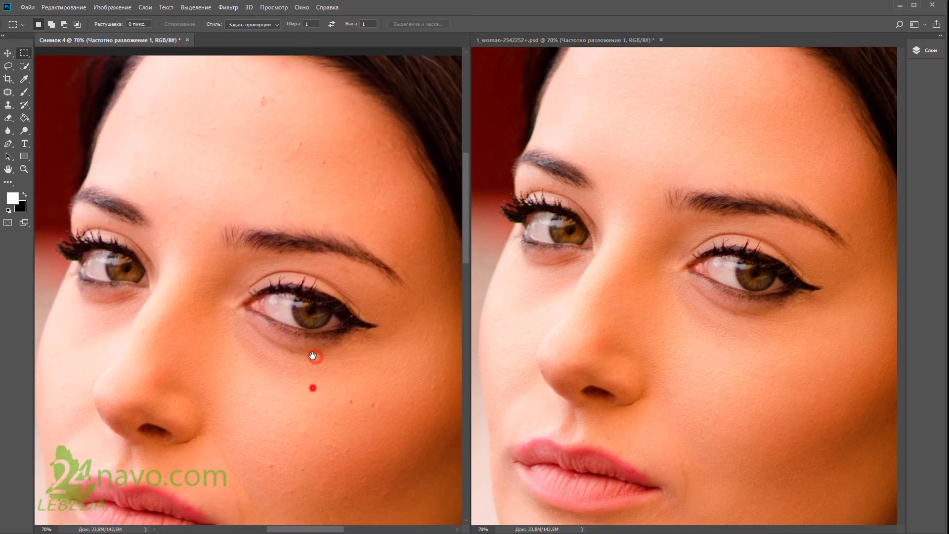
pyautogui.moveTo(314, 356)
pyautogui.mouseDown()
pyautogui.moveTo(317, 370)
pyautogui.moveTo(317, 297)
pyautogui.mouseUp()
pyautogui.scroll(2, 247, 327)
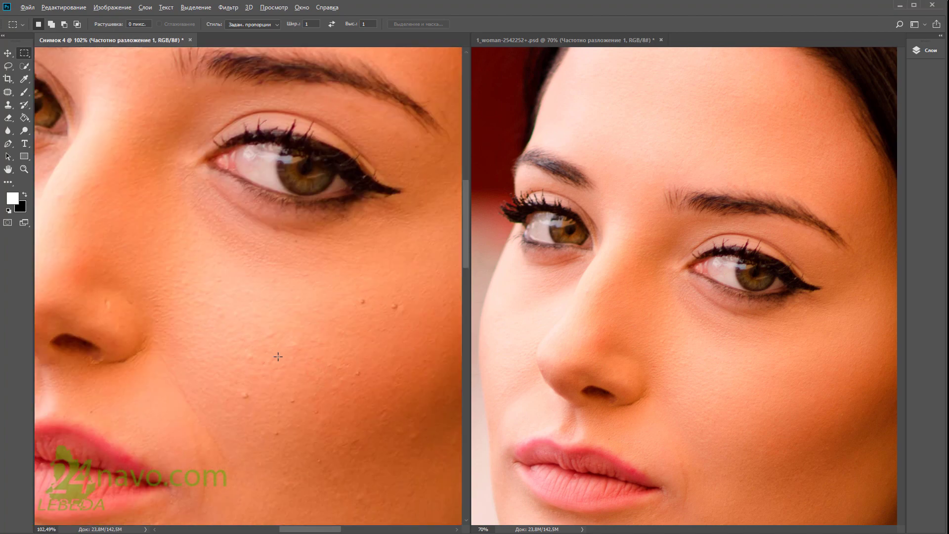
pyautogui.scroll(1, 278, 356)
pyautogui.scroll(-1, 277, 356)
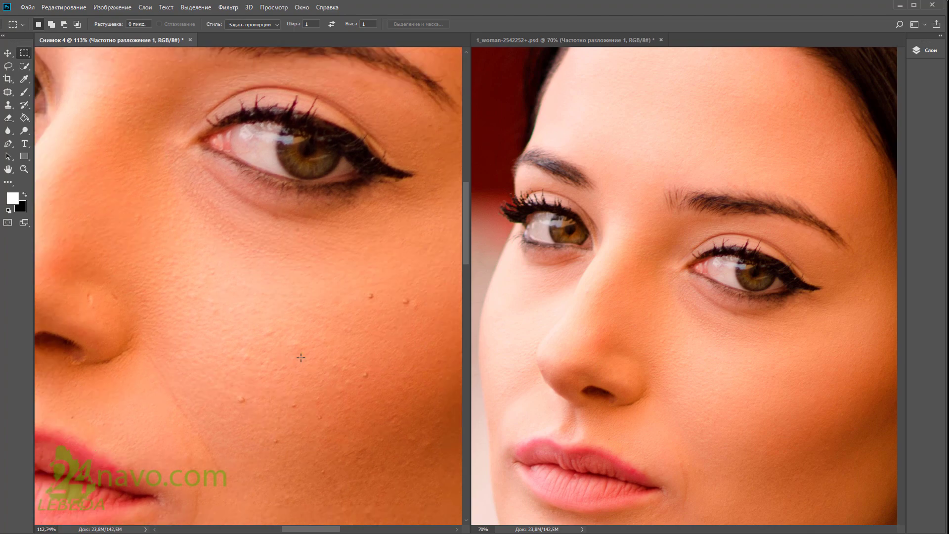
# Pan with the Hand tool over the cheek moles, eyebrow, forehead, lips and chin to compare.
pyautogui.press('h')
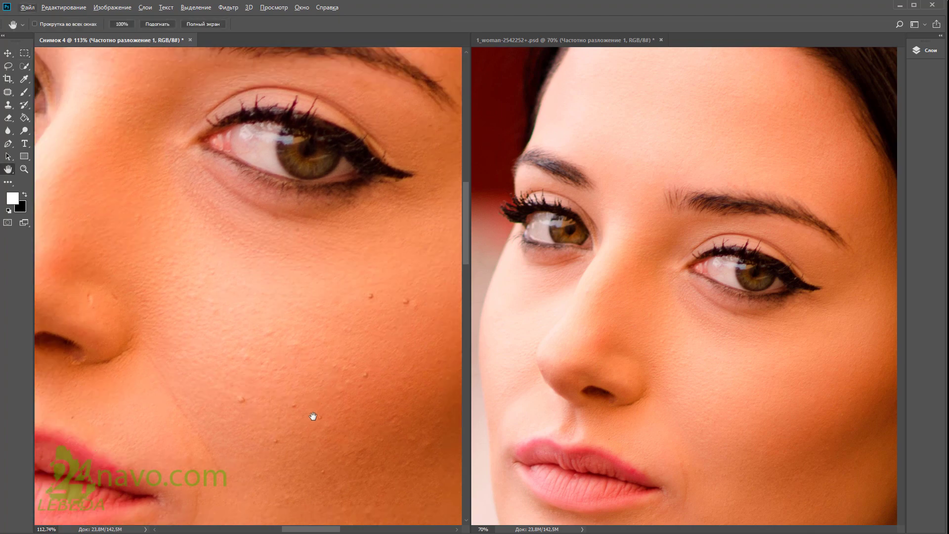
pyautogui.moveTo(313, 416)
pyautogui.mouseDown()
pyautogui.moveTo(322, 368)
pyautogui.moveTo(333, 377)
pyautogui.mouseUp()
pyautogui.moveTo(314, 345)
pyautogui.mouseDown()
pyautogui.moveTo(308, 390)
pyautogui.moveTo(299, 371)
pyautogui.moveTo(307, 396)
pyautogui.mouseUp()
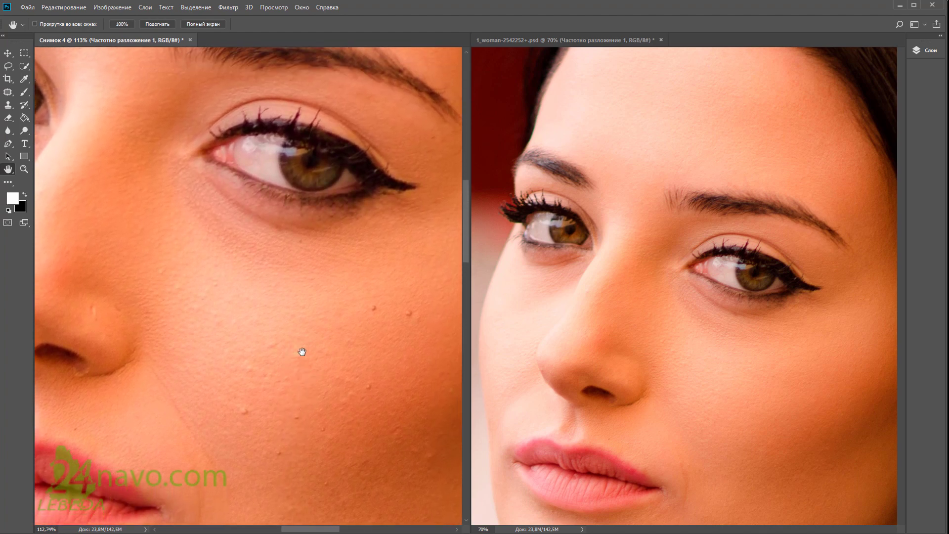
pyautogui.moveTo(315, 298); pyautogui.dragTo(308, 343)
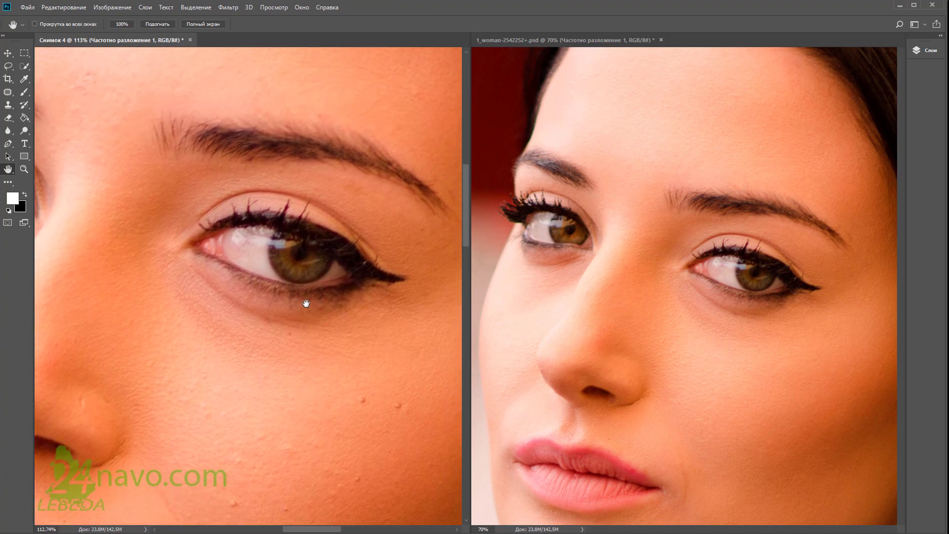
pyautogui.moveTo(306, 303); pyautogui.dragTo(303, 346)
pyautogui.moveTo(300, 309)
pyautogui.mouseDown()
pyautogui.moveTo(305, 361)
pyautogui.moveTo(339, 321)
pyautogui.mouseUp()
pyautogui.moveTo(280, 420); pyautogui.dragTo(275, 329)
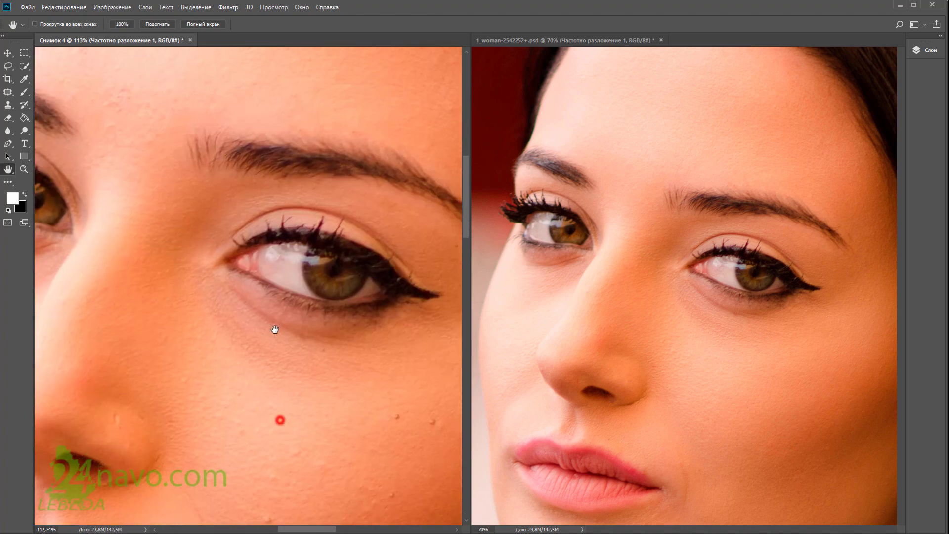
pyautogui.moveTo(278, 373); pyautogui.dragTo(318, 330)
pyautogui.moveTo(307, 377); pyautogui.dragTo(313, 364)
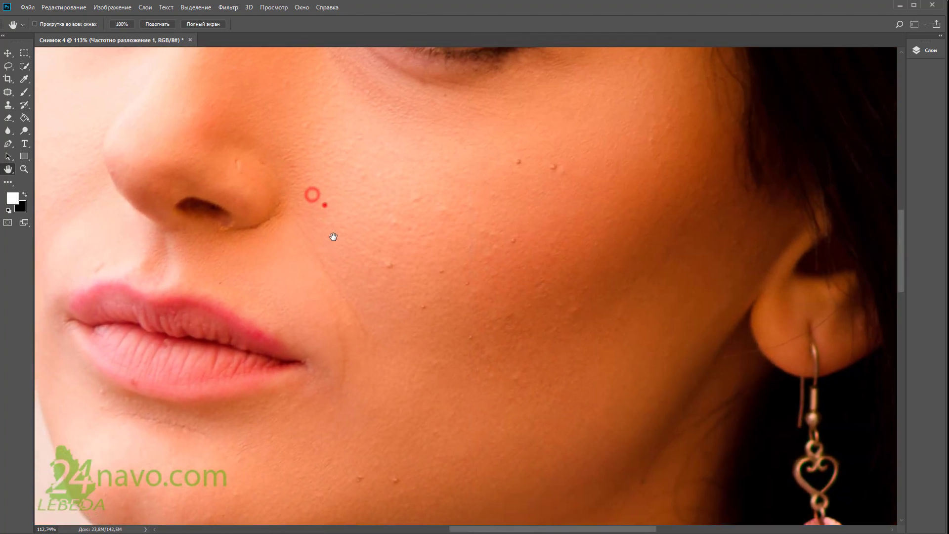
pyautogui.moveTo(322, 205)
pyautogui.mouseDown()
pyautogui.moveTo(341, 236)
pyautogui.moveTo(346, 323)
pyautogui.mouseUp()
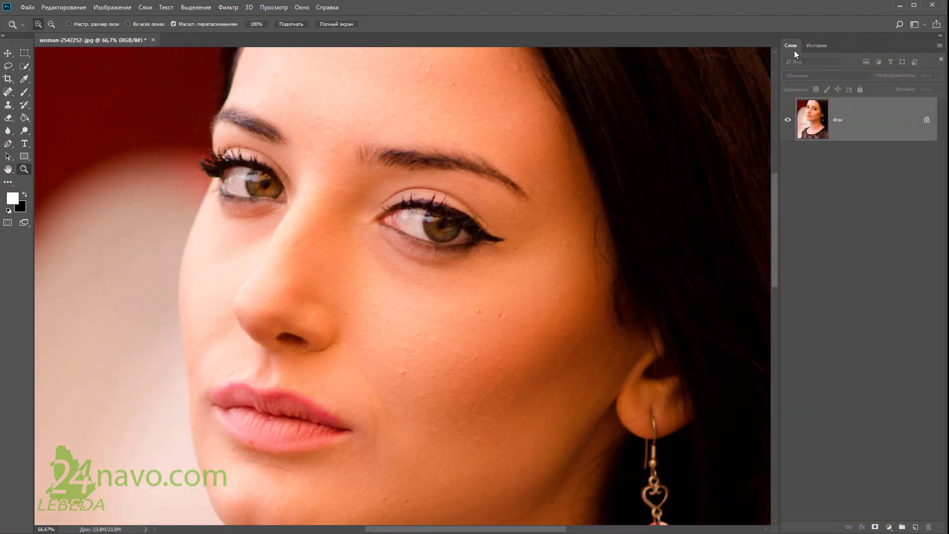
# Revert the portrait to its original History snapshot and return to the Layers panel.
pyautogui.click(815, 46)
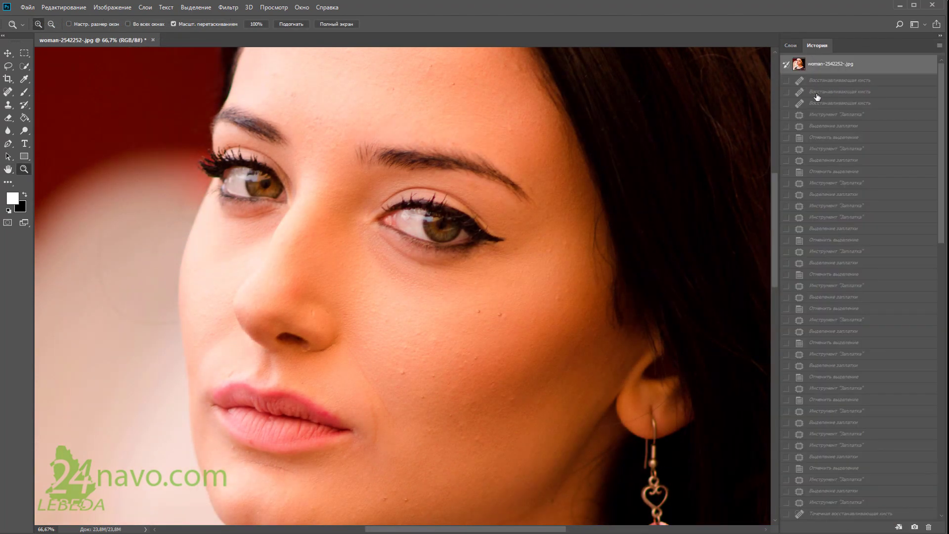
pyautogui.click(823, 240)
pyautogui.click(831, 182)
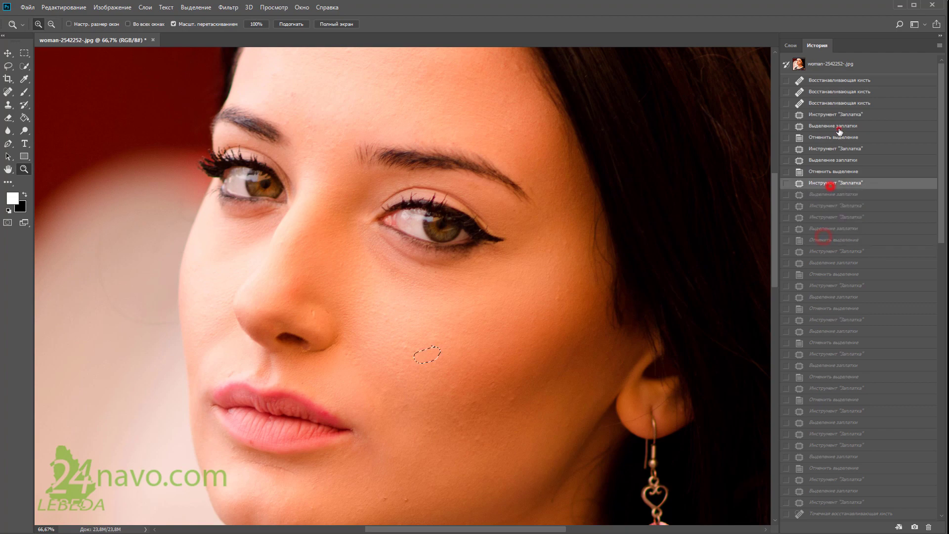
pyautogui.click(839, 126)
pyautogui.click(839, 92)
pyautogui.click(832, 64)
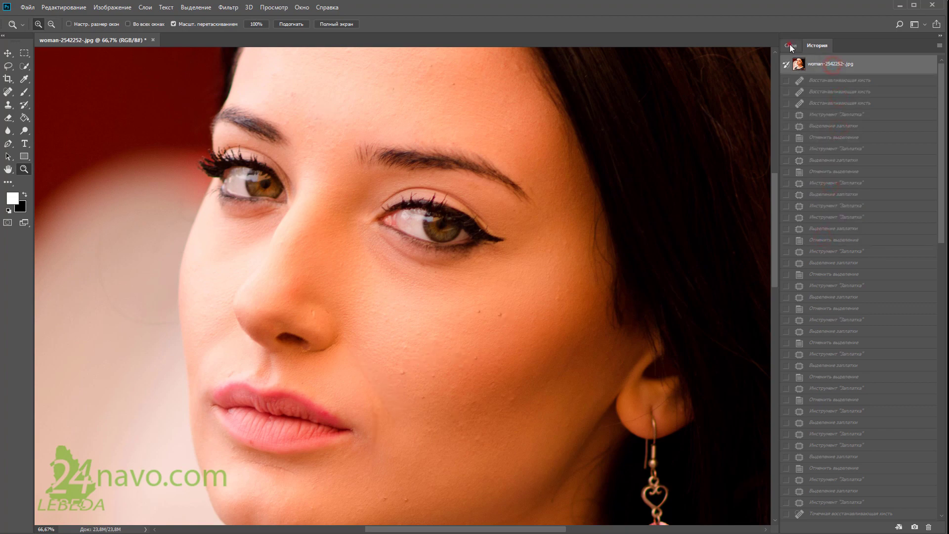
pyautogui.click(790, 45)
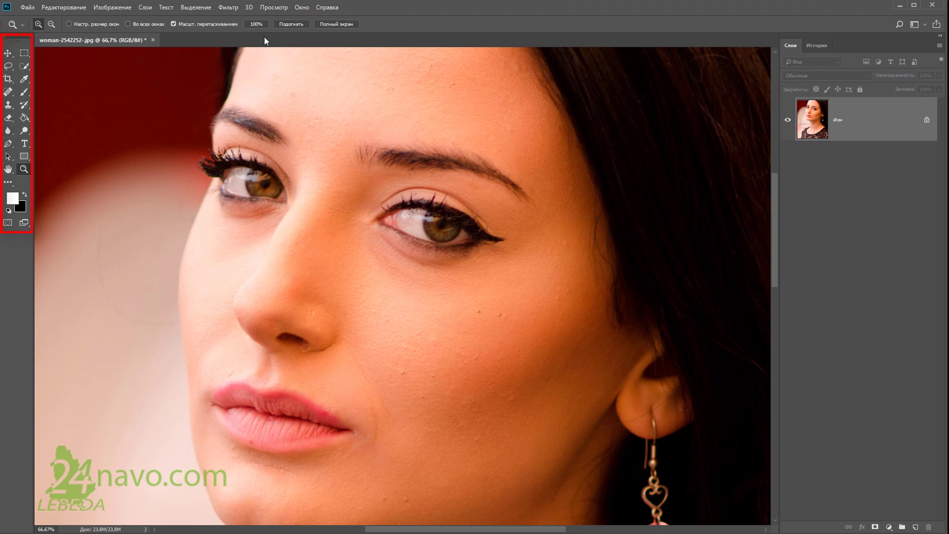
# Glance at the Window menu, then open the Edit menu to reach Preferences.
pyautogui.click(302, 8)
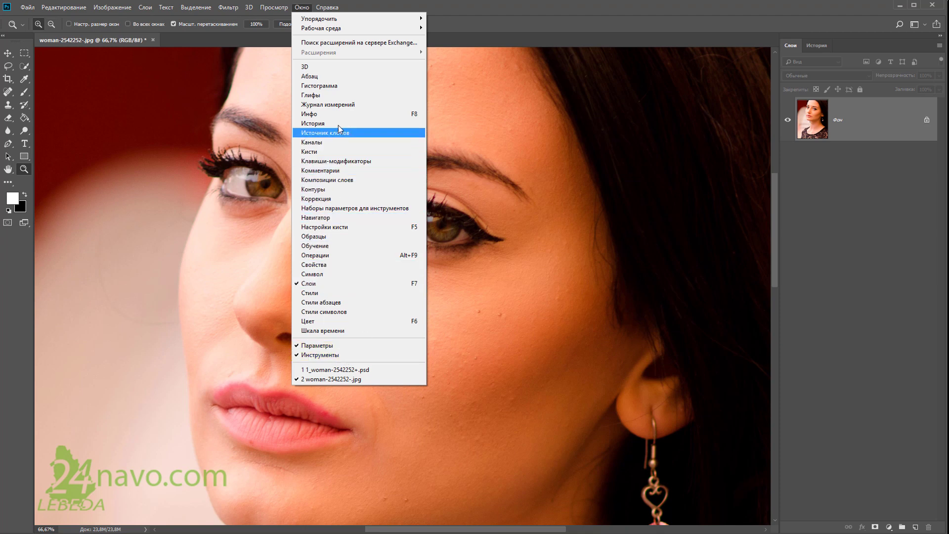
pyautogui.click(197, 59)
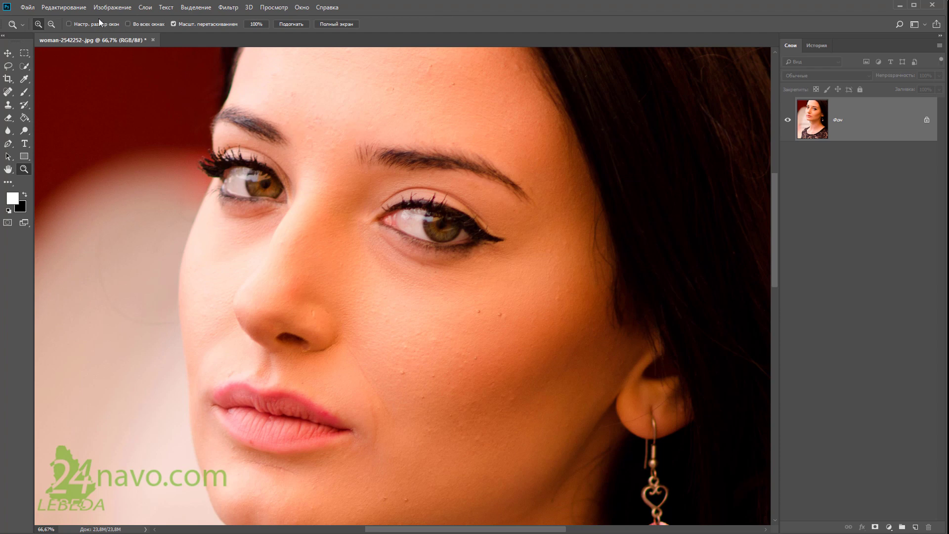
pyautogui.click(77, 7)
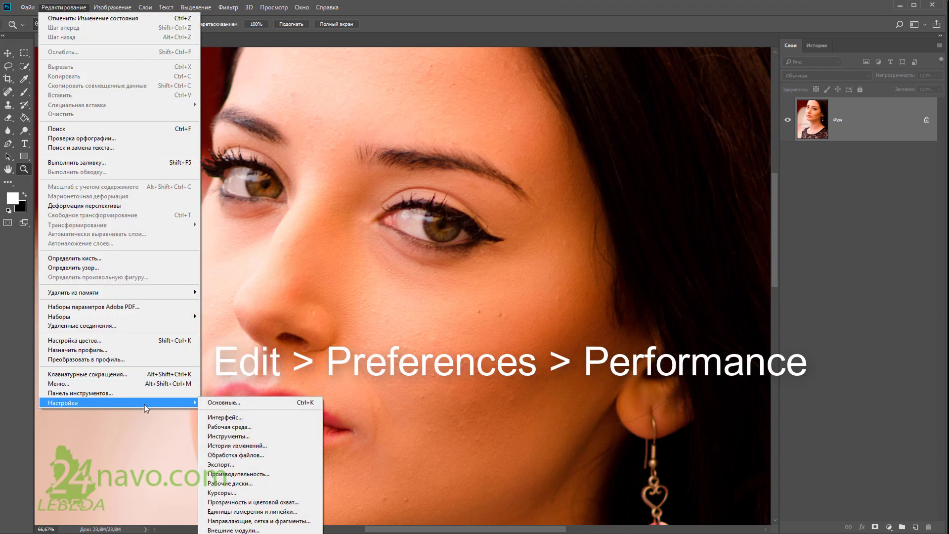
pyautogui.moveTo(119, 402)
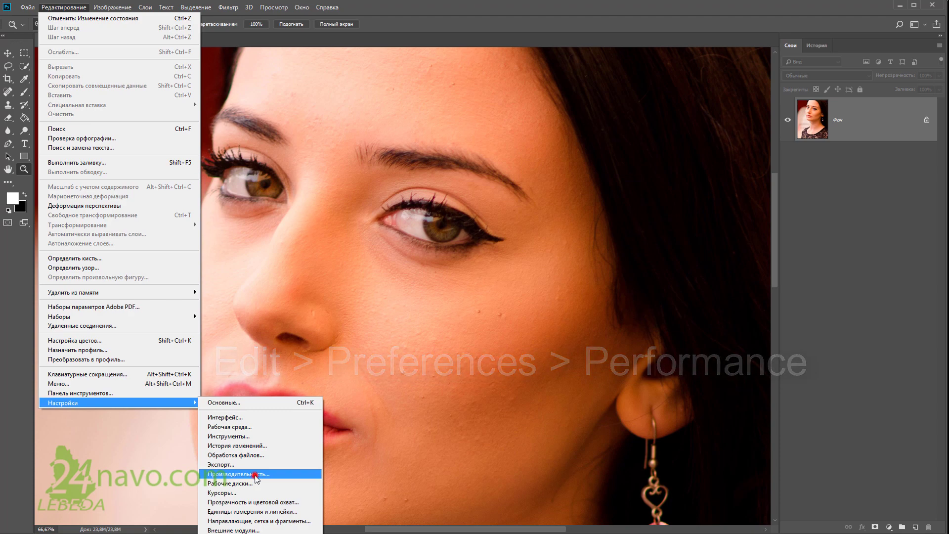
# Raise Performance History States from 20 to 100 and confirm the preferences.
pyautogui.click(254, 475)
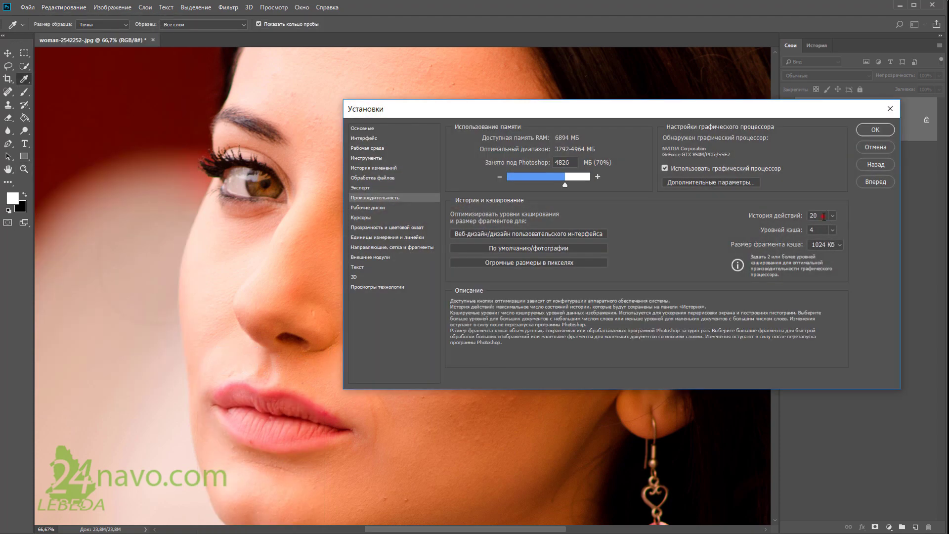
pyautogui.doubleClick(822, 216)
pyautogui.write('100')
pyautogui.click(870, 131)
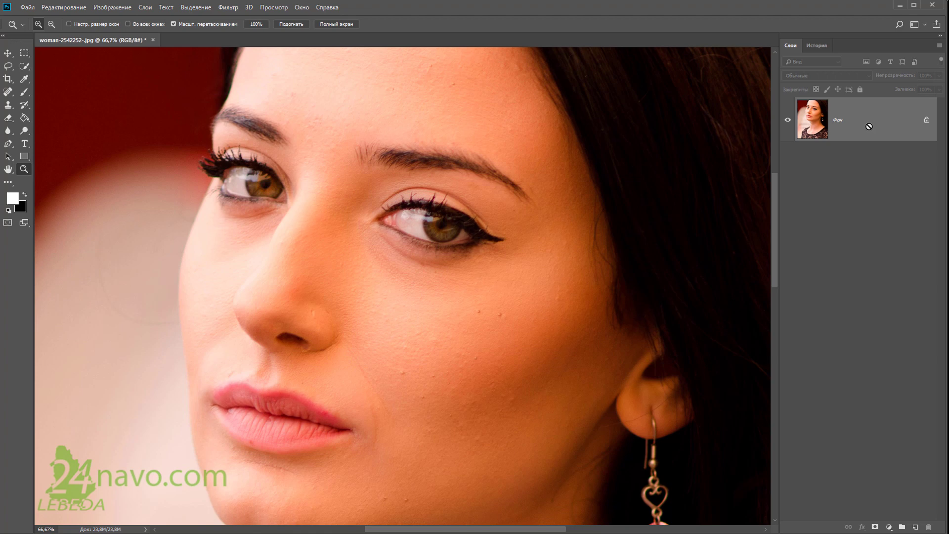
# Duplicate the background twice, name the copies ТЕКСТУРА and ЦВЕТ, and hide ТЕКСТУРА.
pyautogui.hotkey('ctrl', 'j')
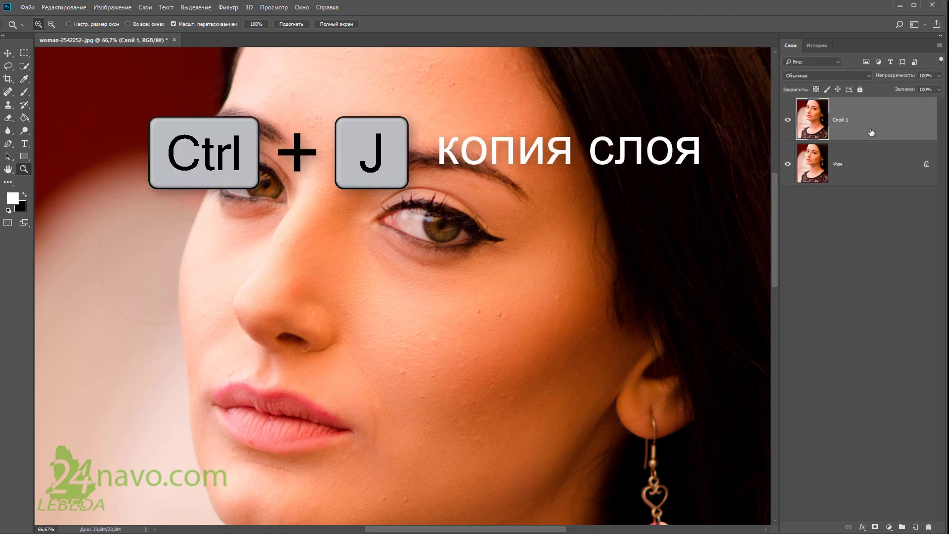
pyautogui.hotkey('ctrl', 'j')
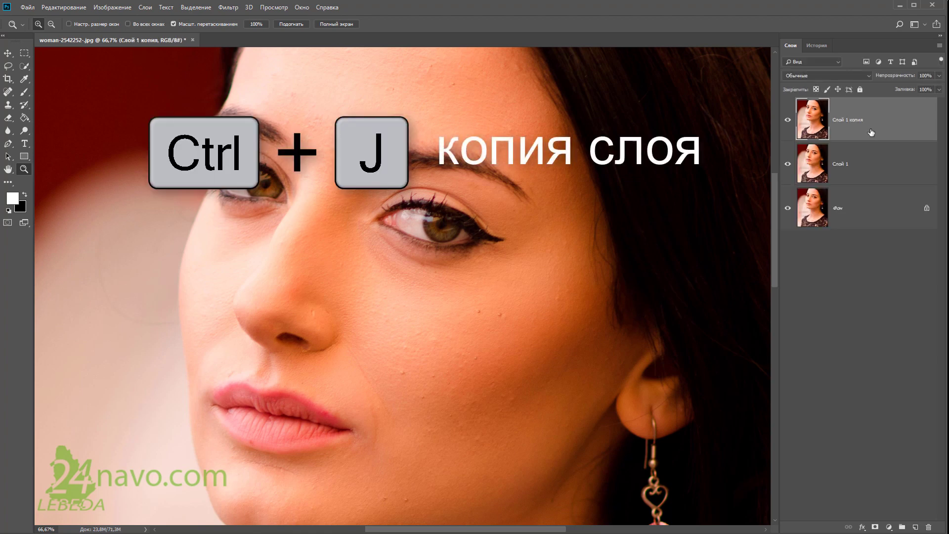
pyautogui.doubleClick(849, 120)
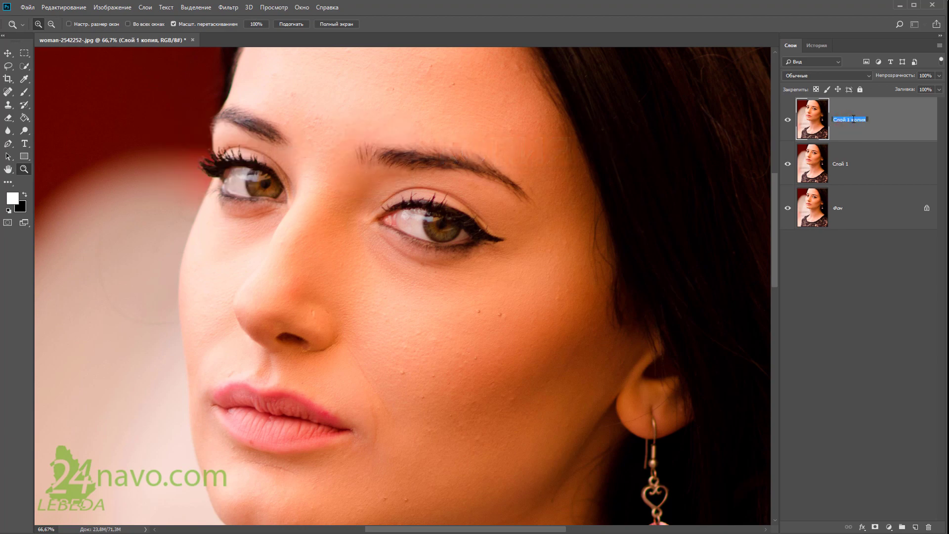
pyautogui.write('ТЕКСТУРА')
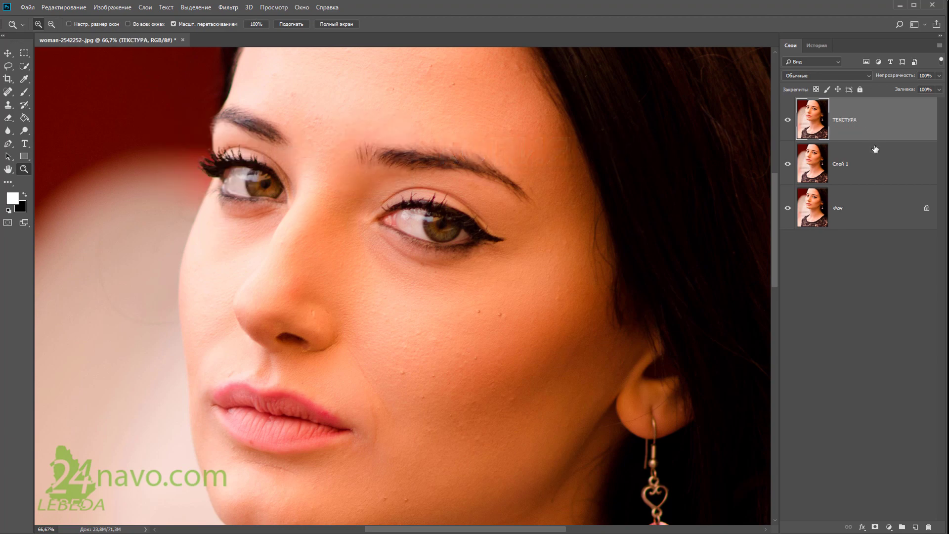
pyautogui.doubleClick(846, 163)
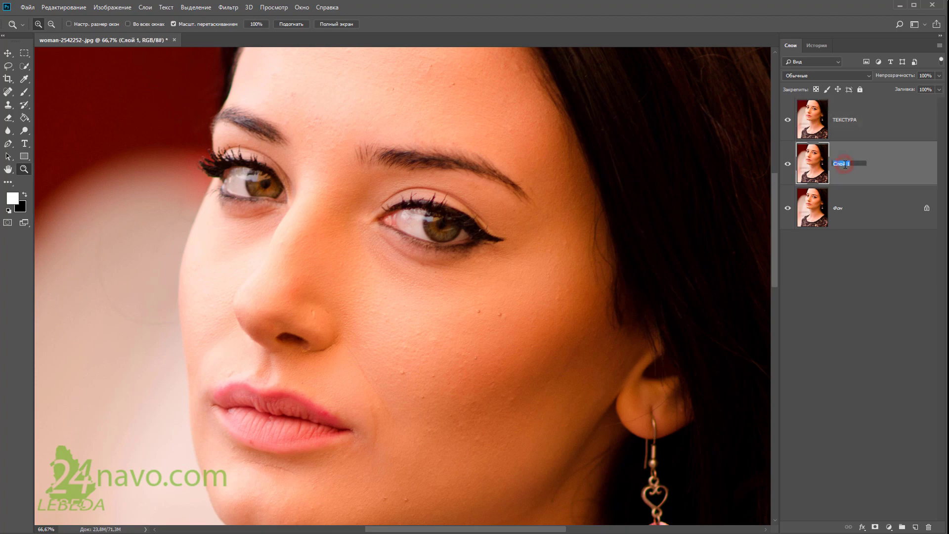
pyautogui.write('ЦВЕТ')
pyautogui.click(885, 164)
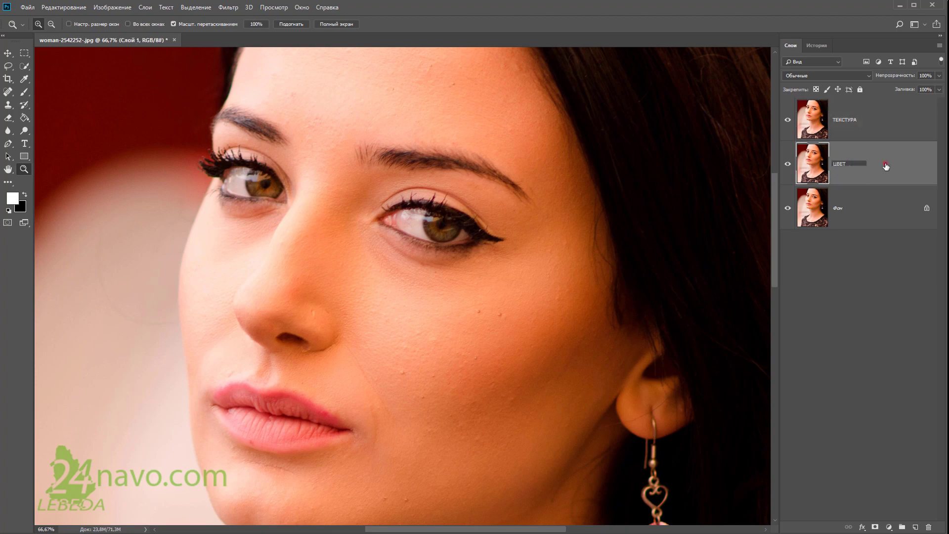
pyautogui.click(788, 123)
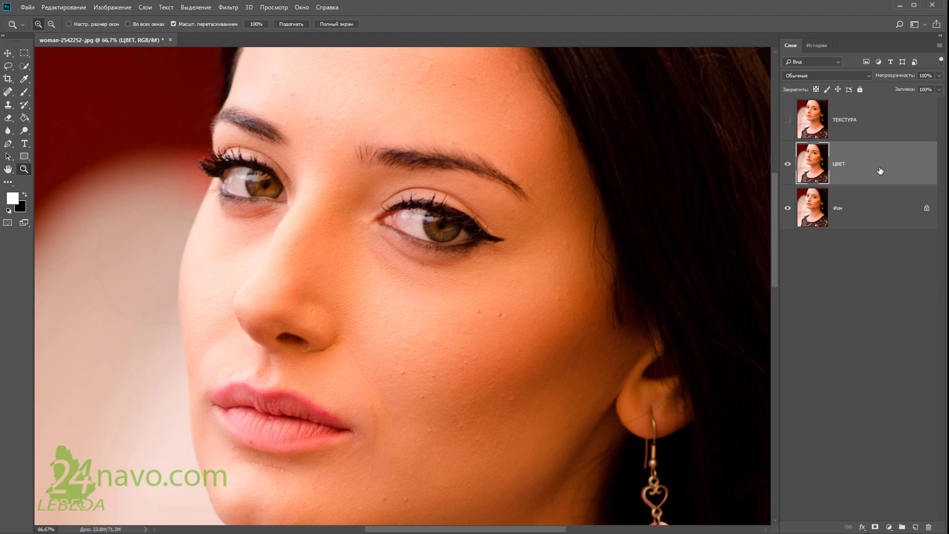
pyautogui.click(232, 8)
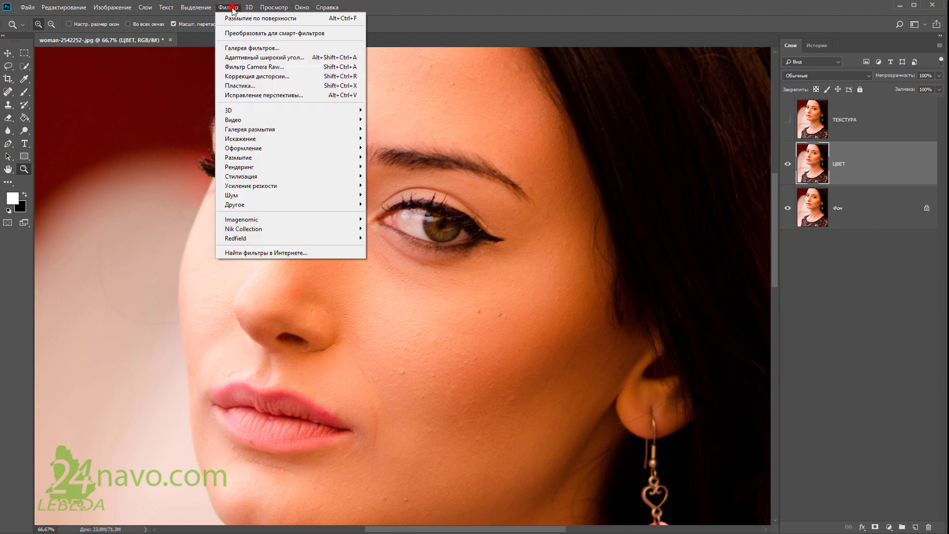
pyautogui.moveTo(239, 157)
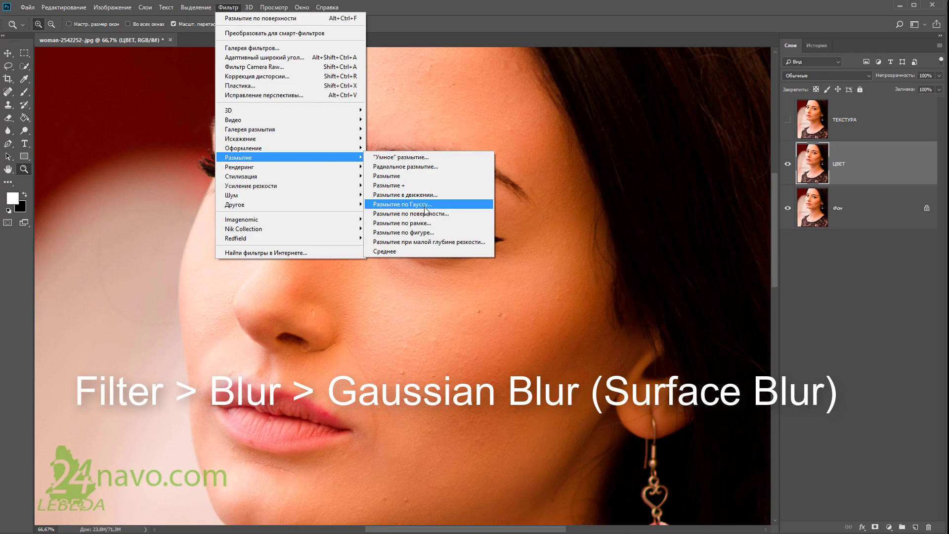
# Duplicate the ЦВЕТ layer and rename the copy 'ЦВЕТ Gaussian Blur'.
pyautogui.click(862, 167)
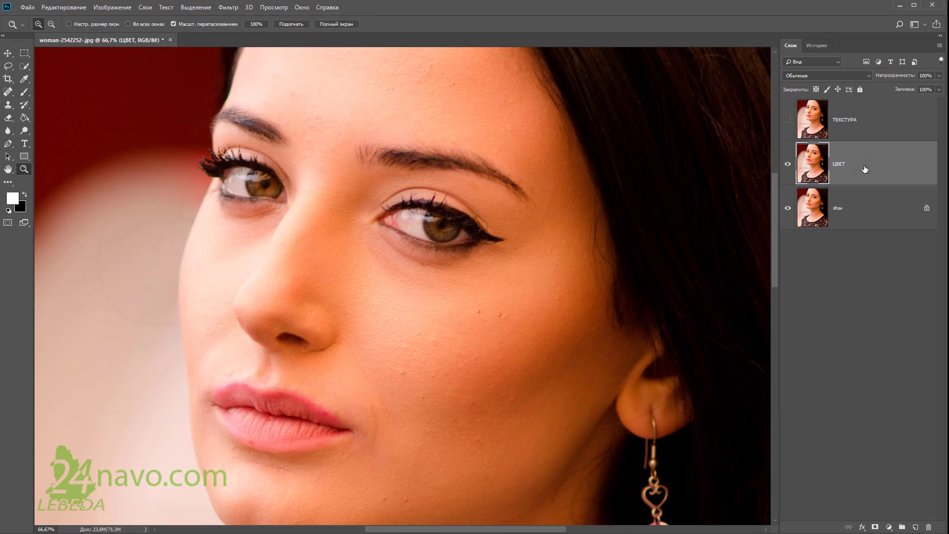
pyautogui.hotkey('ctrl', 'j')
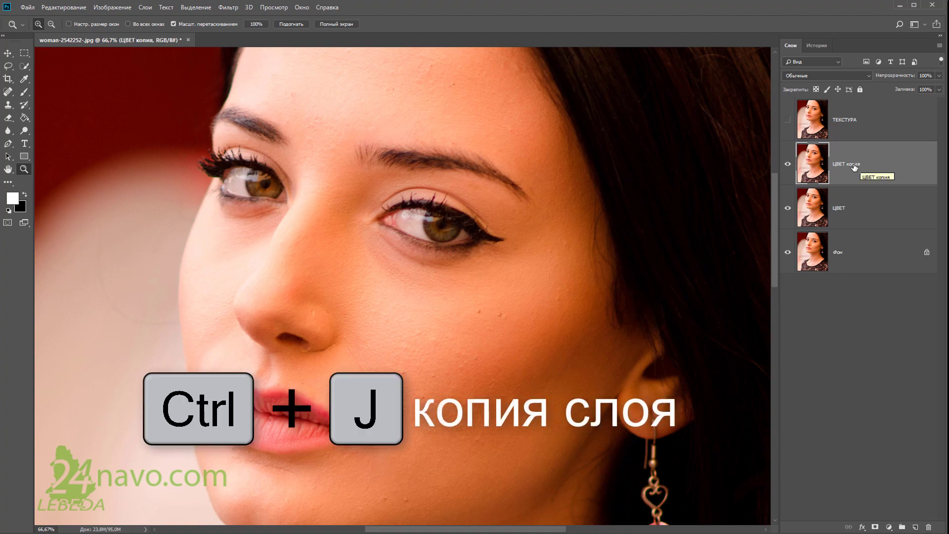
pyautogui.doubleClick(848, 164)
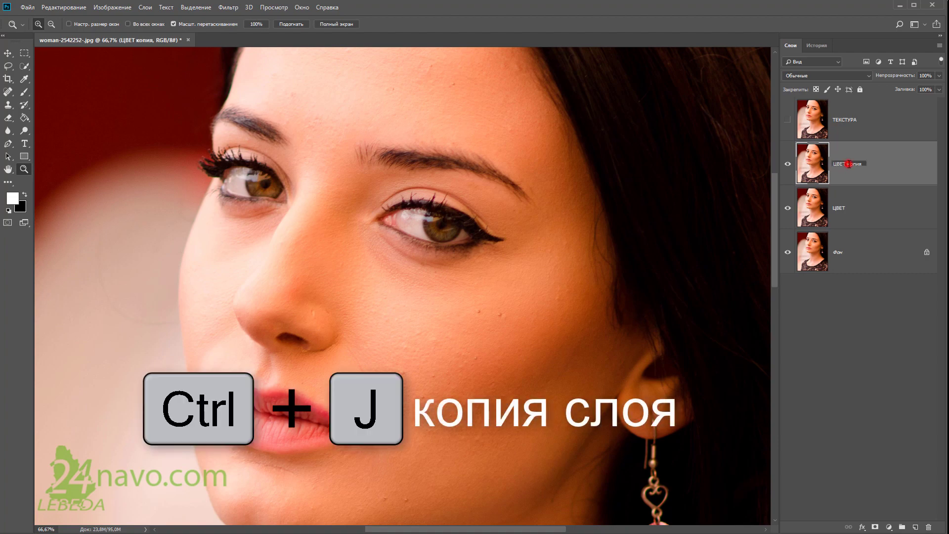
pyautogui.moveTo(848, 164); pyautogui.dragTo(871, 166)
pyautogui.write('Gaussian Blur')
pyautogui.press('Return')
# Apply an 11-pixel Gaussian Blur to that copy, then hide it and select ЦВЕТ.
pyautogui.click(228, 8)
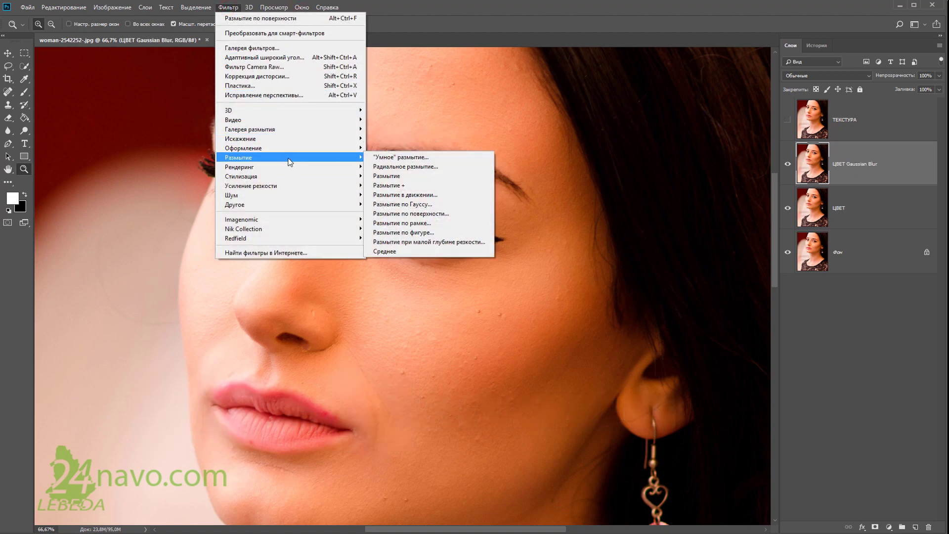
pyautogui.click(432, 204)
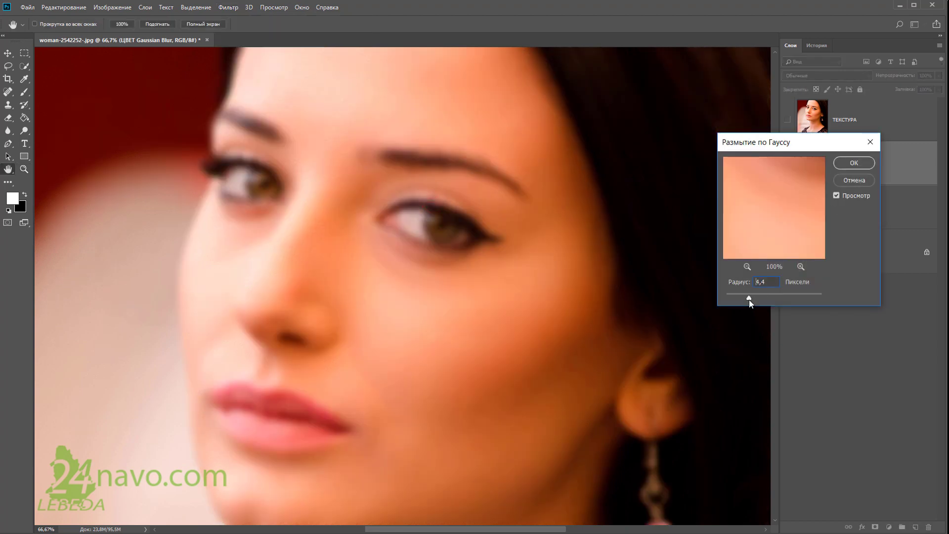
pyautogui.moveTo(749, 300); pyautogui.dragTo(768, 297)
pyautogui.moveTo(765, 298); pyautogui.dragTo(787, 298)
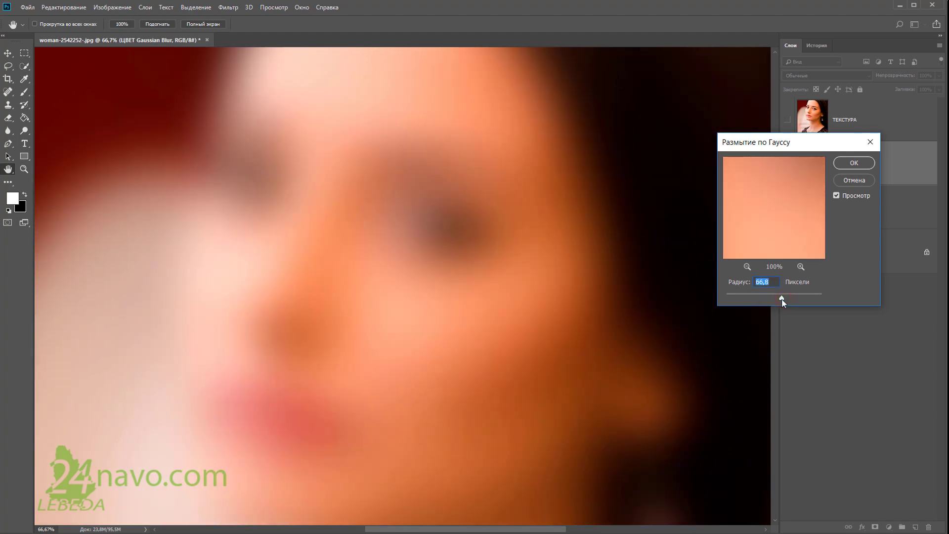
pyautogui.moveTo(782, 302); pyautogui.dragTo(770, 299)
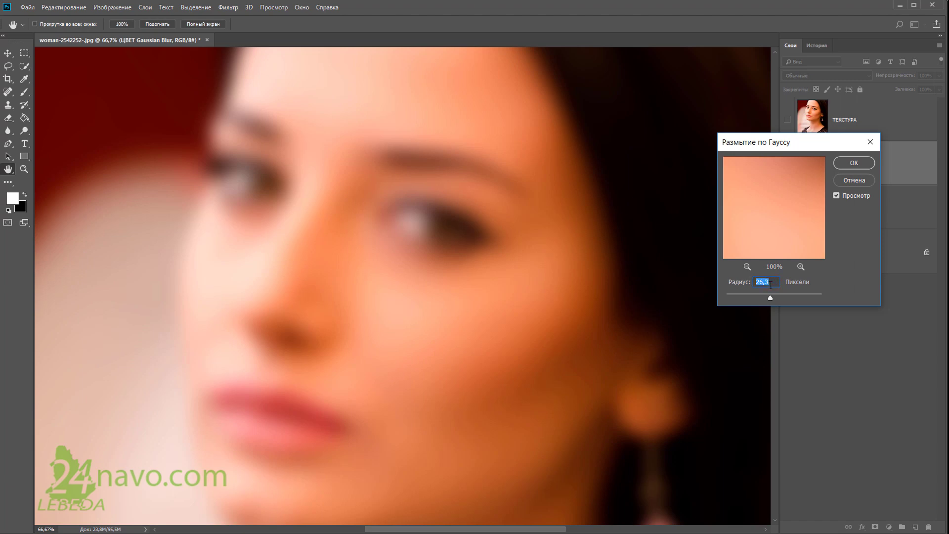
pyautogui.write('11')
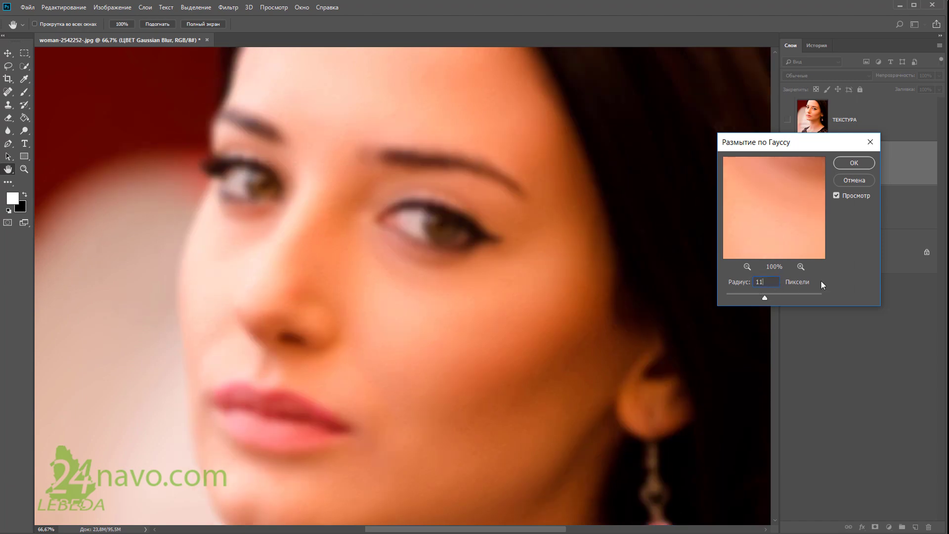
pyautogui.click(837, 195)
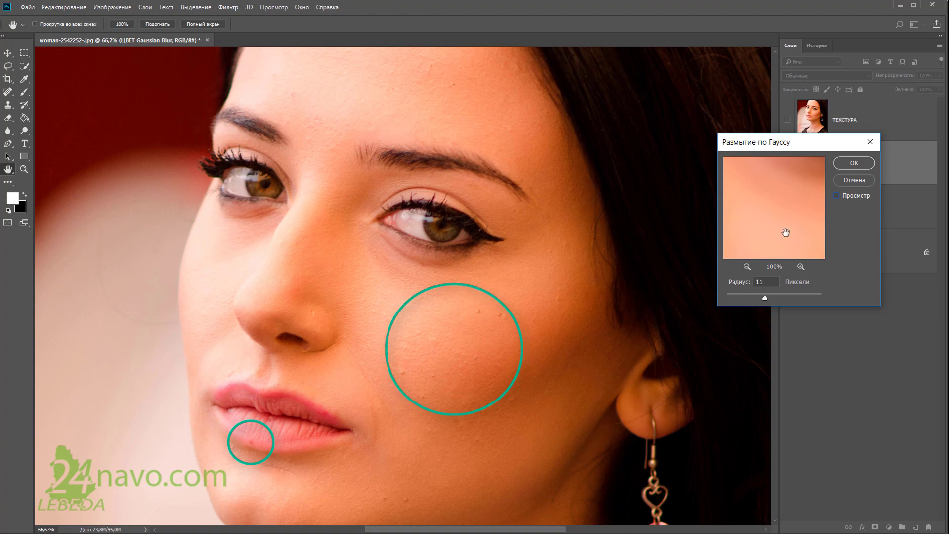
pyautogui.click(835, 195)
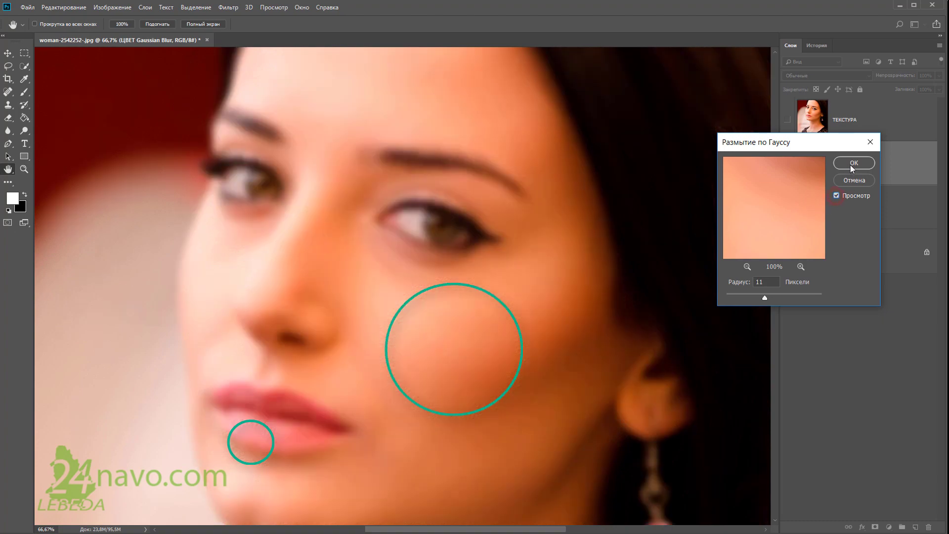
pyautogui.click(852, 164)
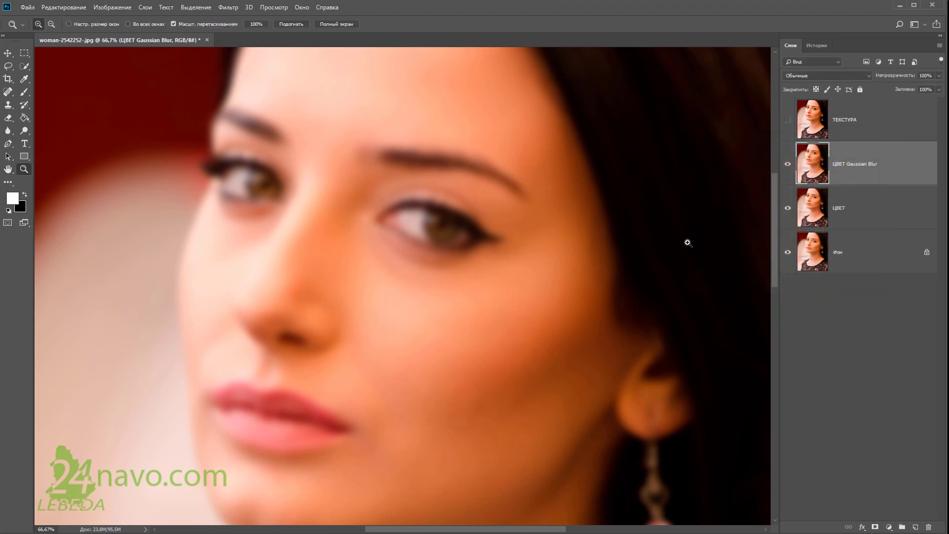
pyautogui.click(787, 164)
pyautogui.click(873, 210)
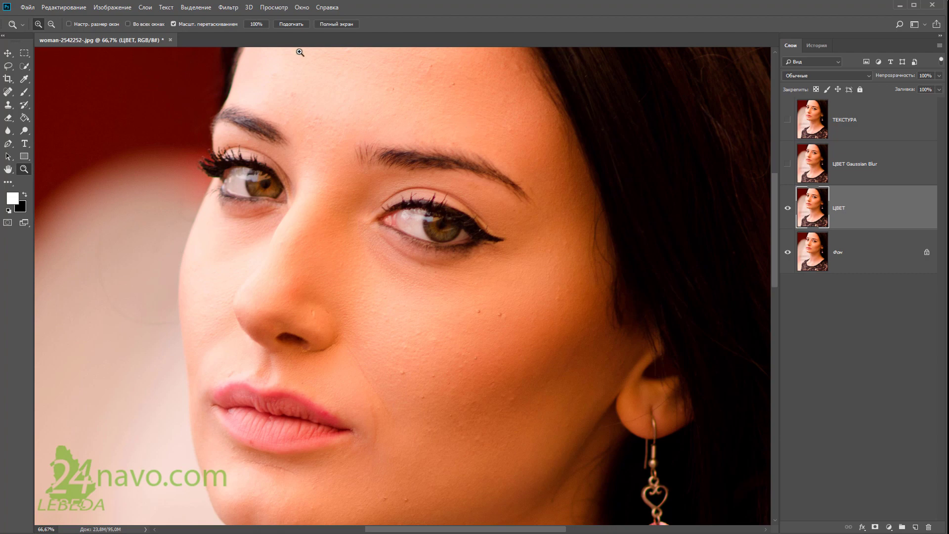
# Apply a Surface Blur to the ЦВЕТ layer with a value of 35.
pyautogui.click(223, 8)
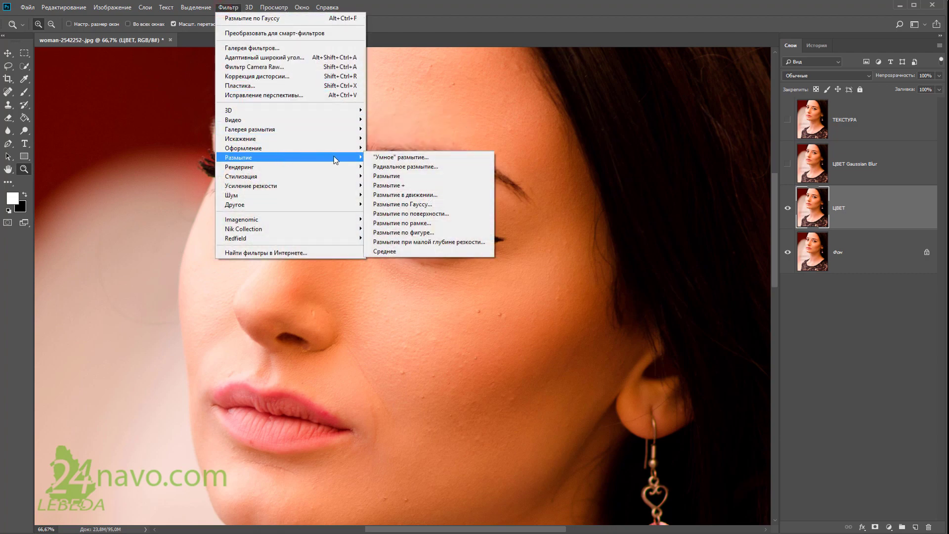
pyautogui.moveTo(289, 158)
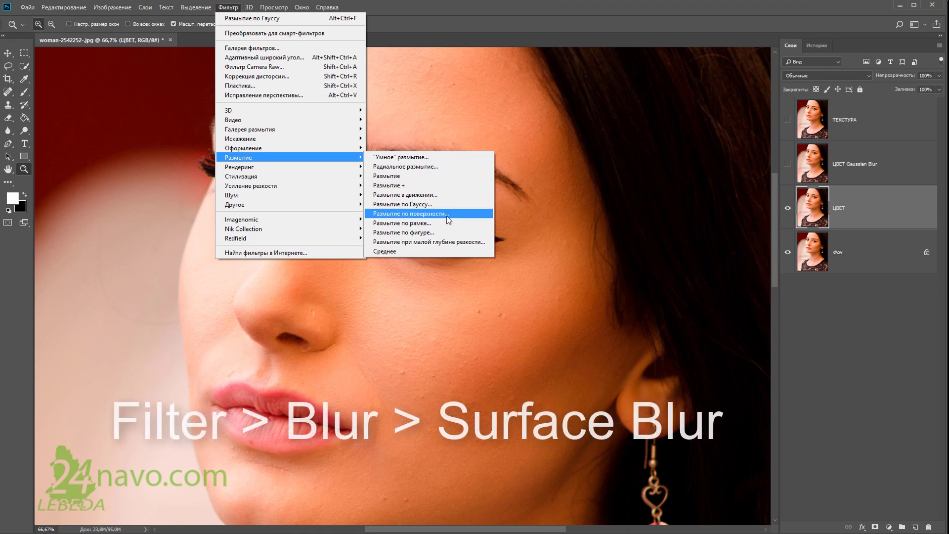
pyautogui.click(448, 214)
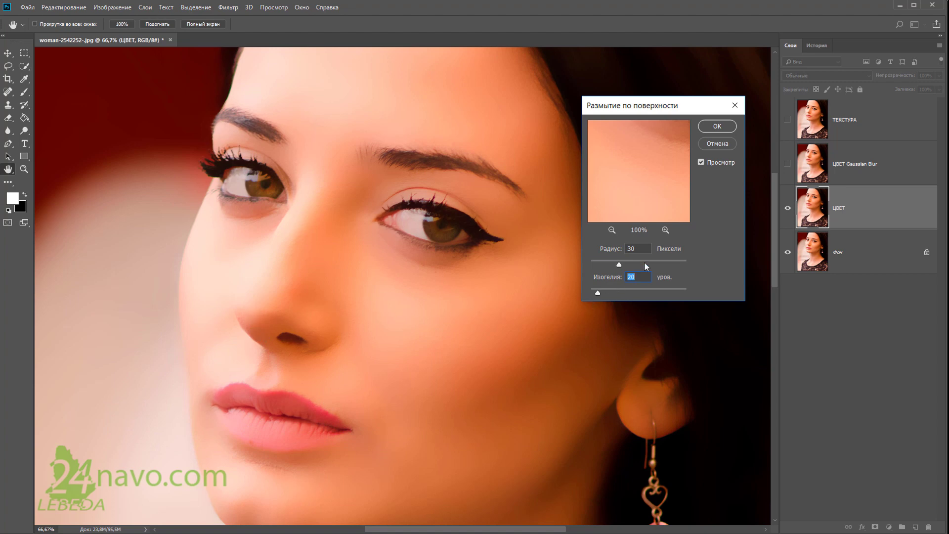
pyautogui.write('3')
pyautogui.write('5')
pyautogui.click(717, 126)
# Toggle the Gaussian Blur layer to compare, leave it hidden, then show and select ТЕКСТУРА.
pyautogui.press('z')
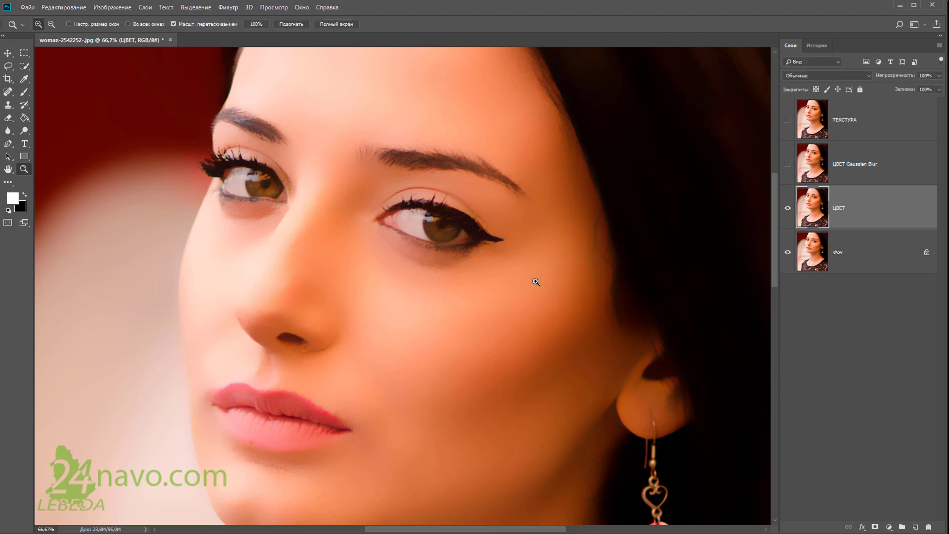
pyautogui.click(788, 163)
pyautogui.click(788, 165)
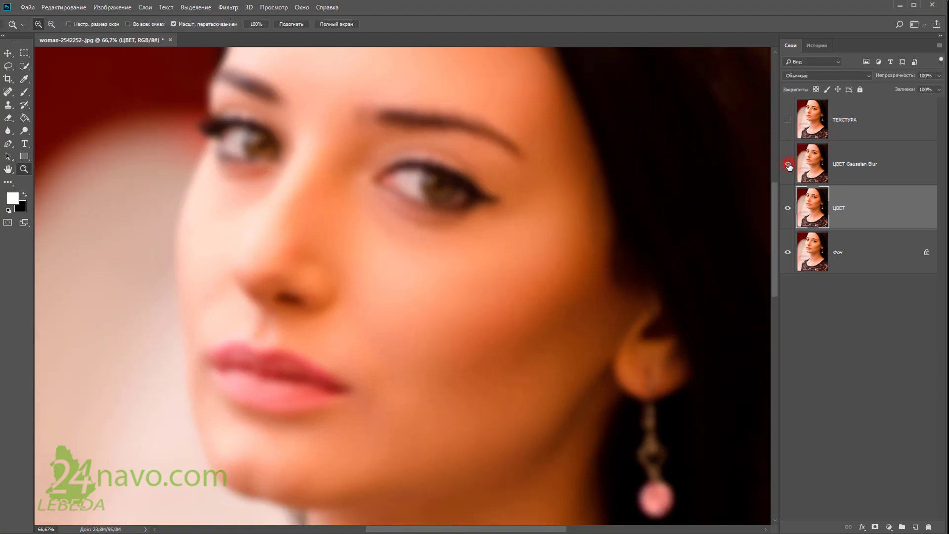
pyautogui.click(788, 164)
pyautogui.click(788, 165)
pyautogui.write('Surface Blur')
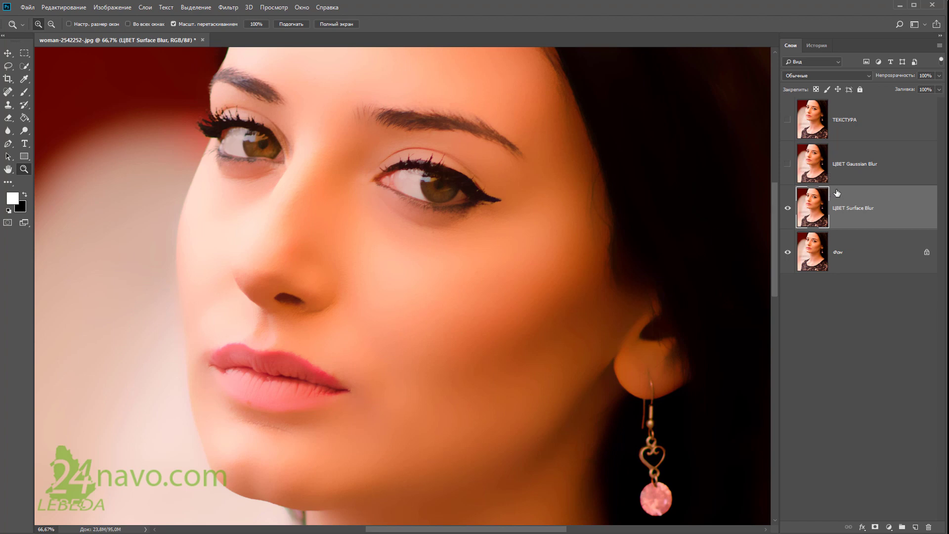
pyautogui.click(840, 124)
pyautogui.click(788, 120)
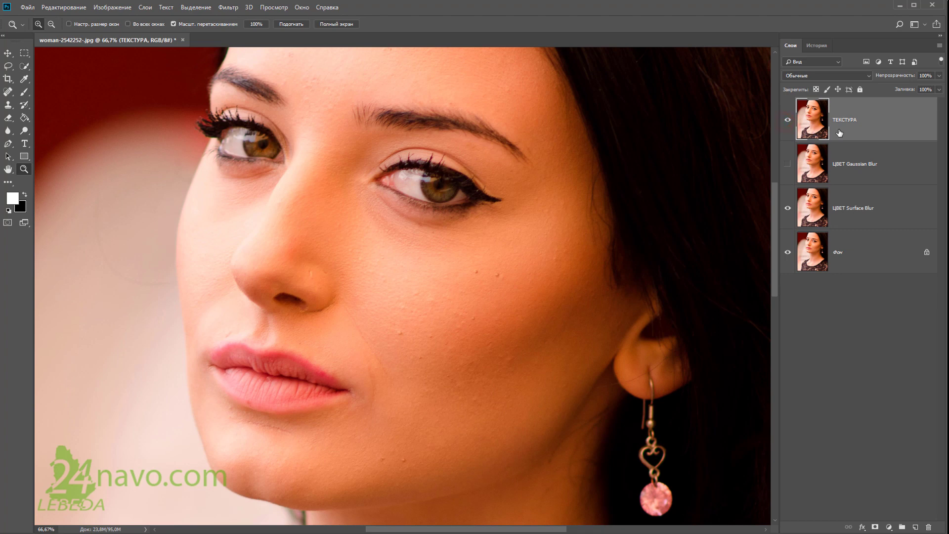
# Start Apply Image with source layer ЦВЕТ Surface Blur, inverted, using Add blending.
pyautogui.click(113, 7)
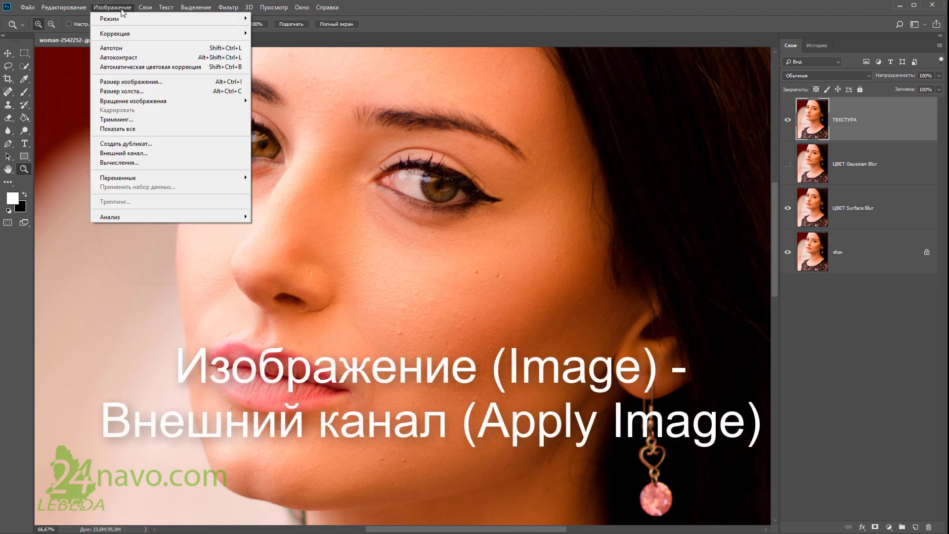
pyautogui.click(171, 153)
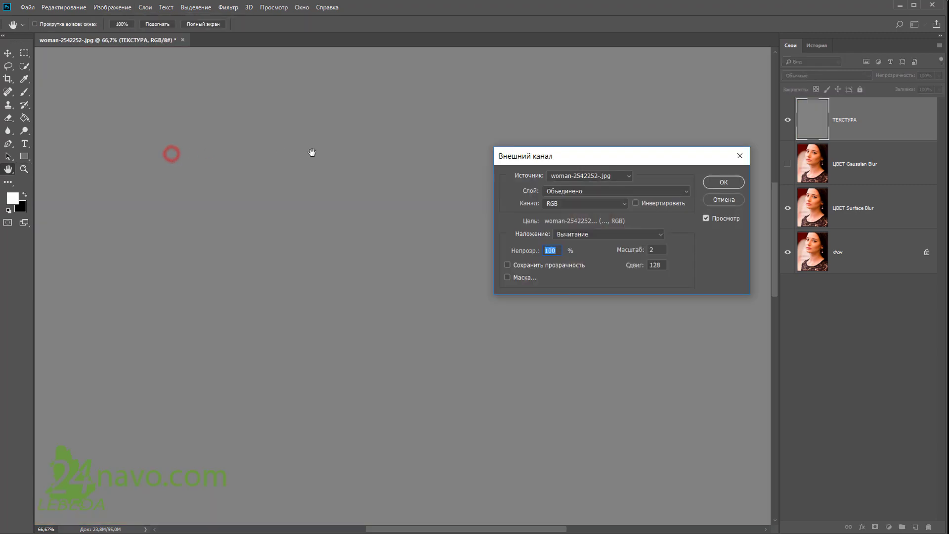
pyautogui.click(686, 192)
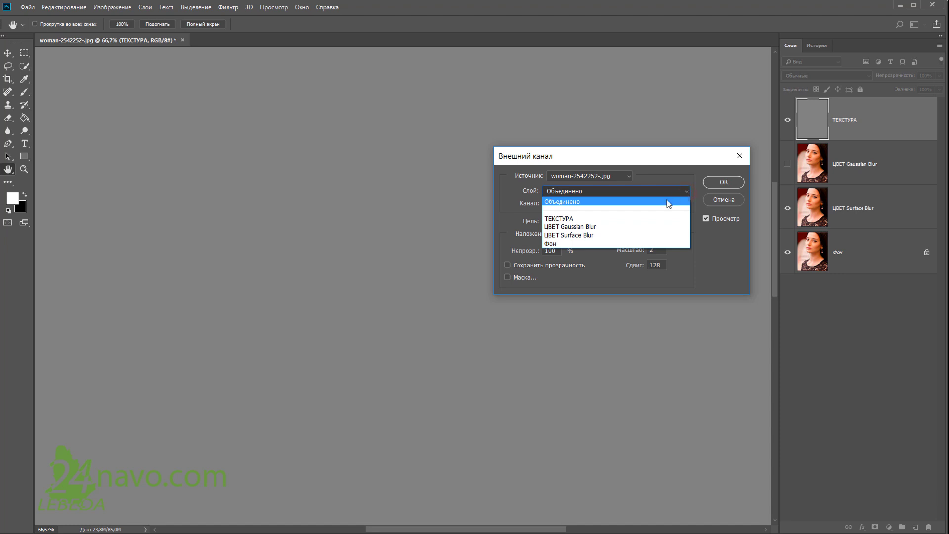
pyautogui.click(600, 235)
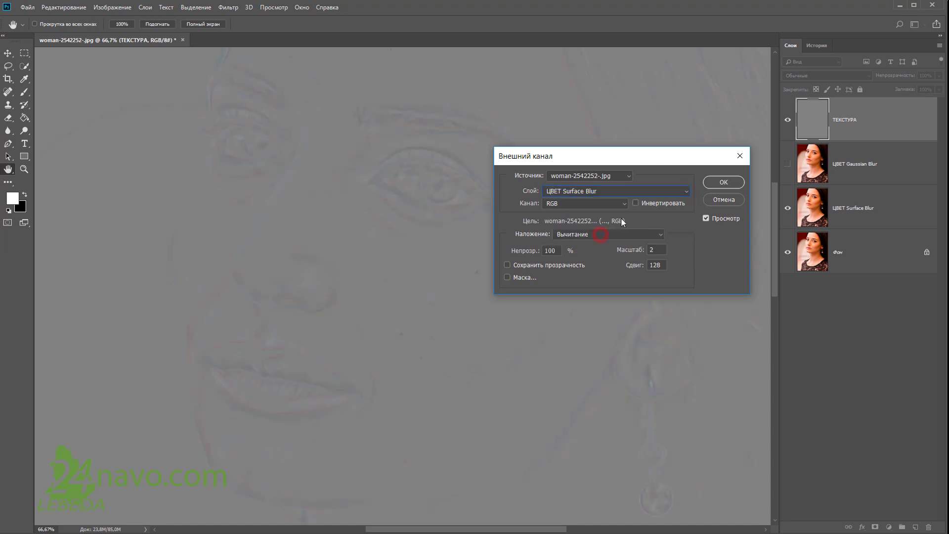
pyautogui.click(636, 202)
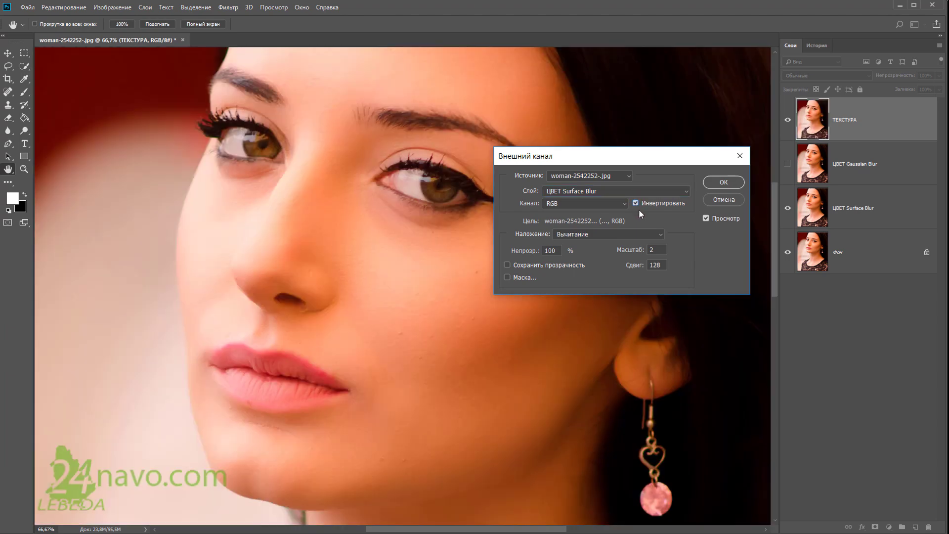
pyautogui.click(657, 234)
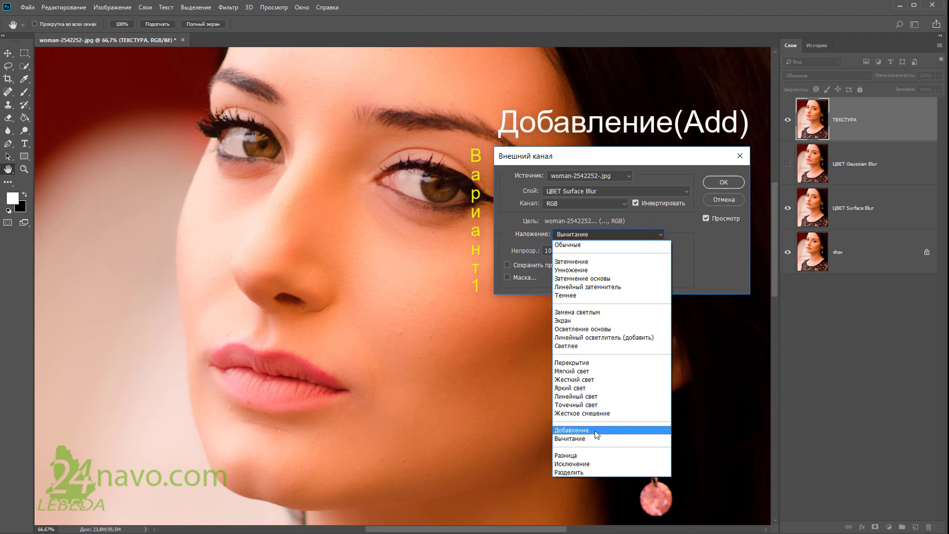
pyautogui.click(595, 431)
# Set Apply Image scale to 2 and offset to 0, moving the dialog off the face.
pyautogui.doubleClick(656, 249)
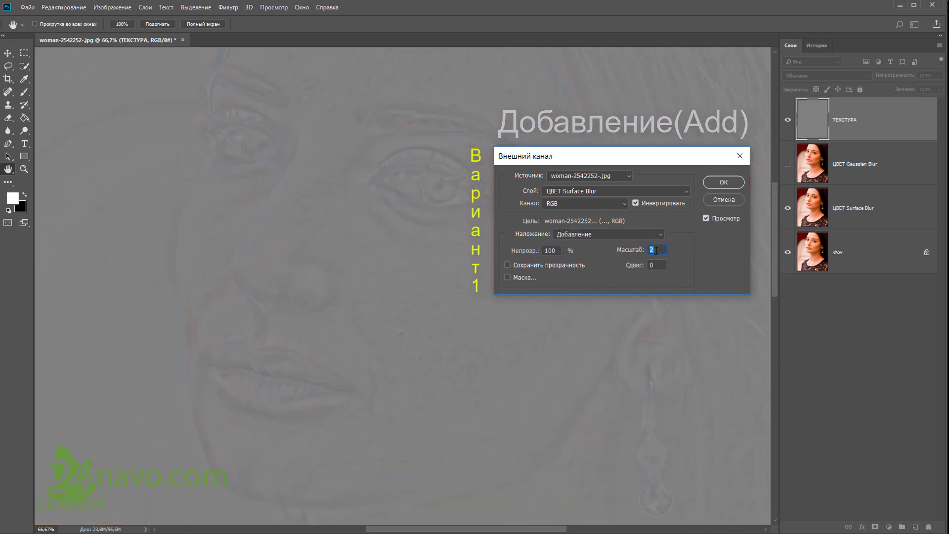
pyautogui.press('Tab')
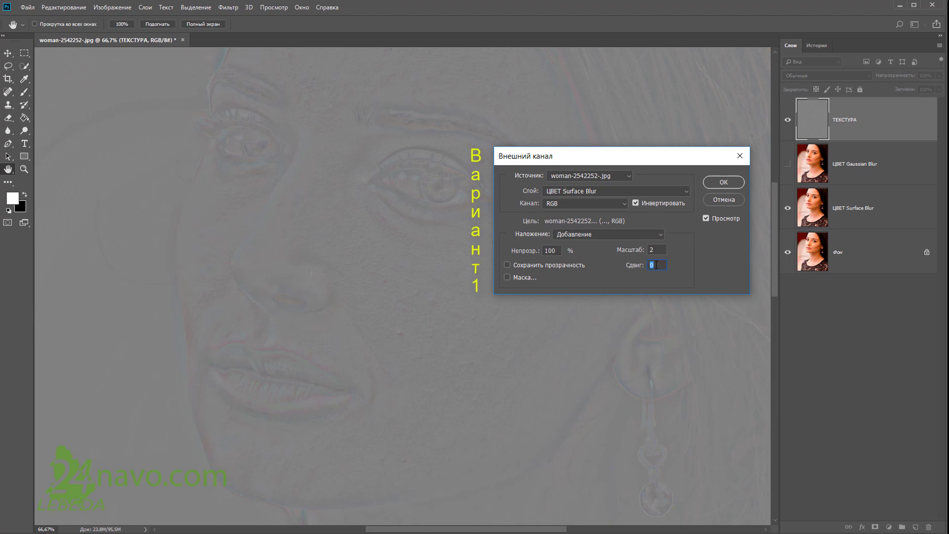
pyautogui.write('1')
pyautogui.doubleClick(656, 265)
pyautogui.write('0')
pyautogui.click(658, 250)
pyautogui.moveTo(618, 155); pyautogui.dragTo(647, 97)
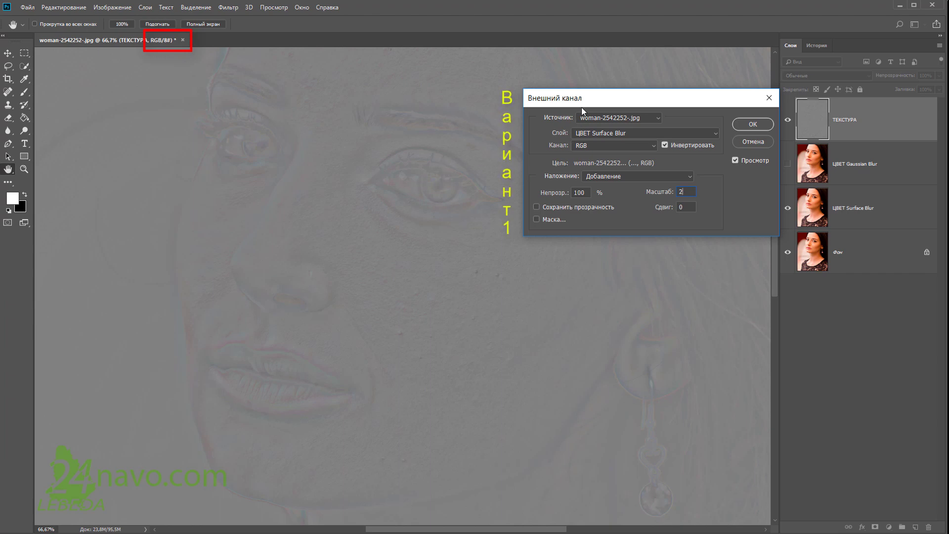
pyautogui.moveTo(586, 106); pyautogui.dragTo(558, 92)
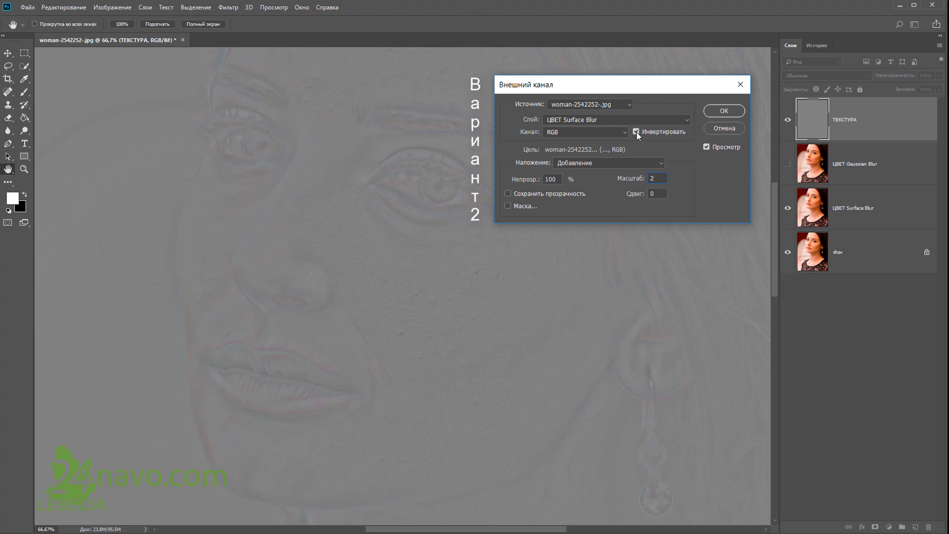
# Try Subtract without Invert, then restore inverted Add blending and apply the texture extraction.
pyautogui.click(636, 131)
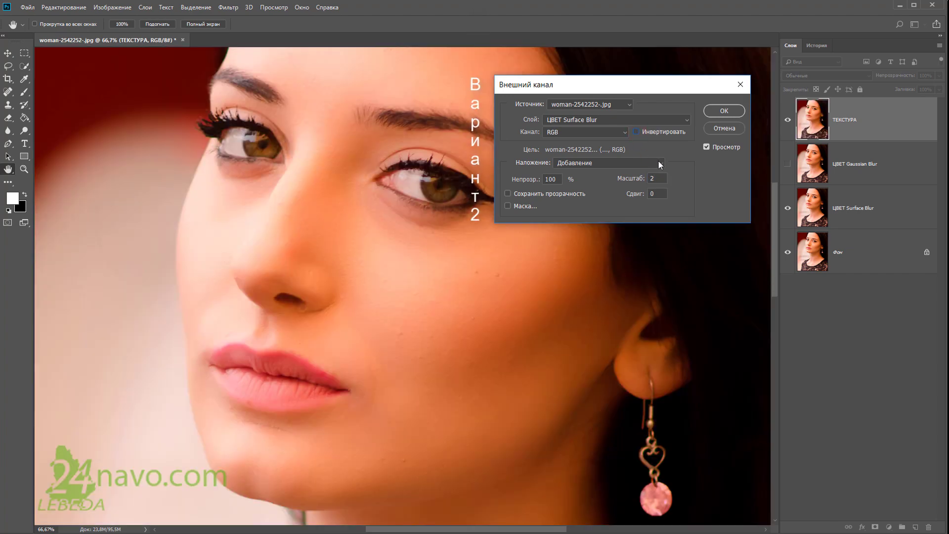
pyautogui.click(661, 163)
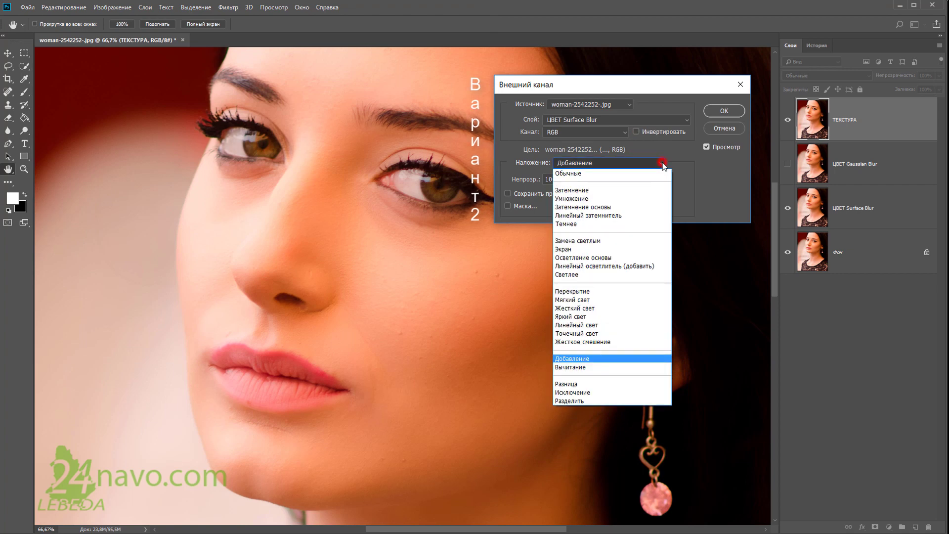
pyautogui.click(584, 368)
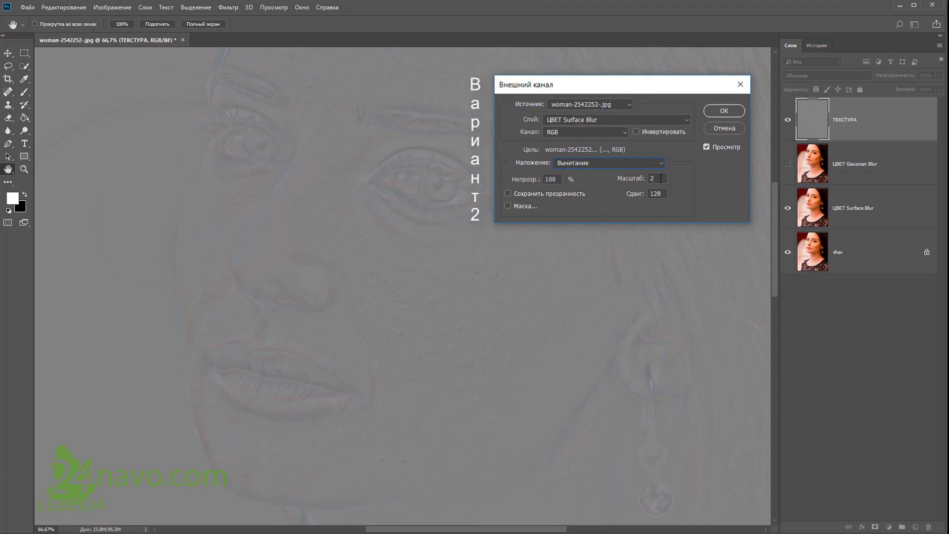
pyautogui.moveTo(664, 193); pyautogui.dragTo(651, 193)
pyautogui.click(662, 163)
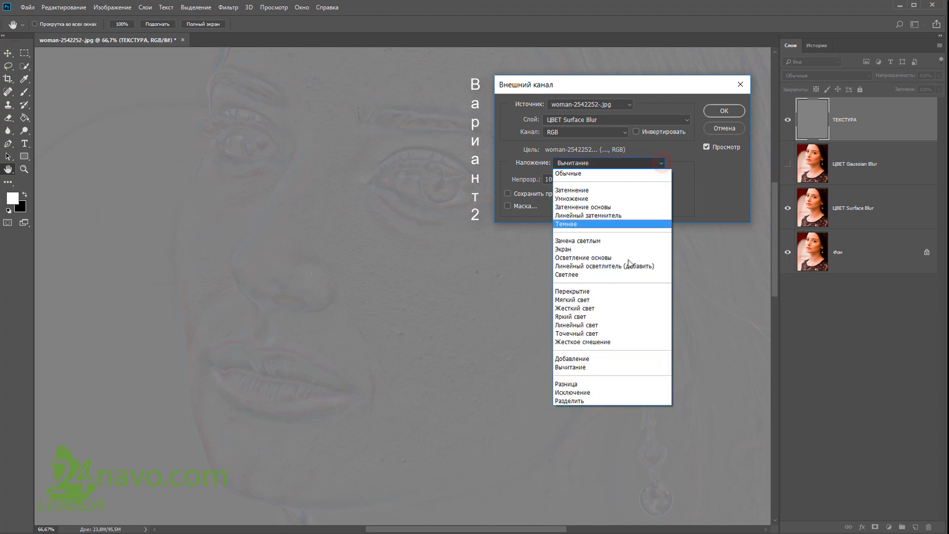
pyautogui.click(596, 358)
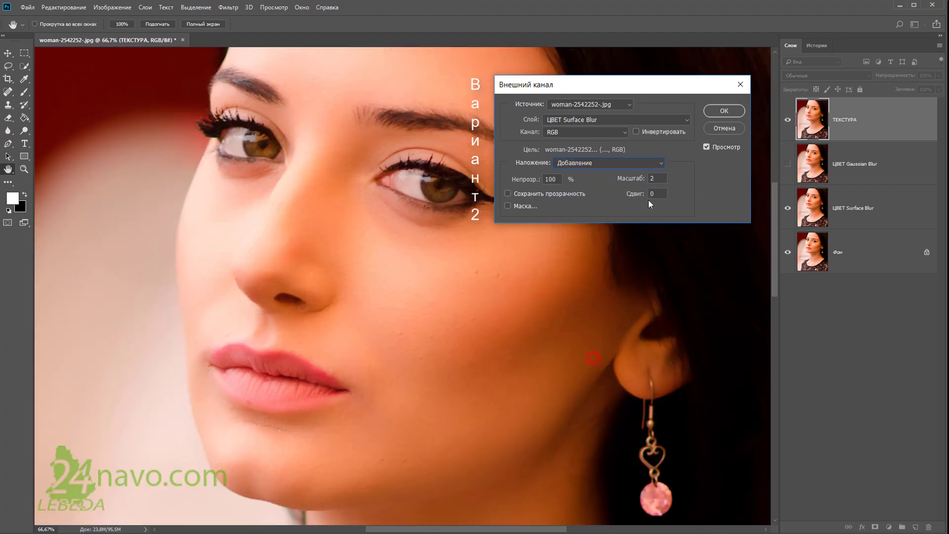
pyautogui.click(636, 131)
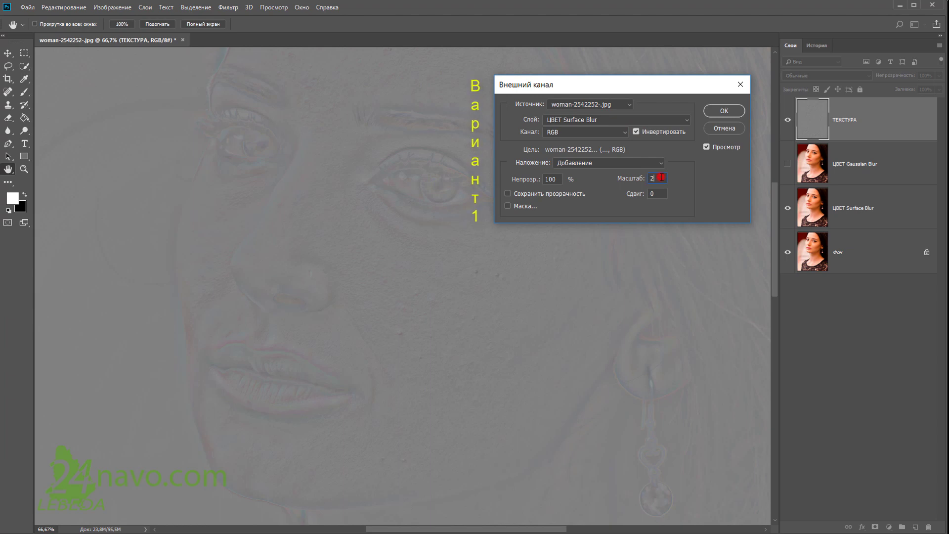
pyautogui.click(722, 113)
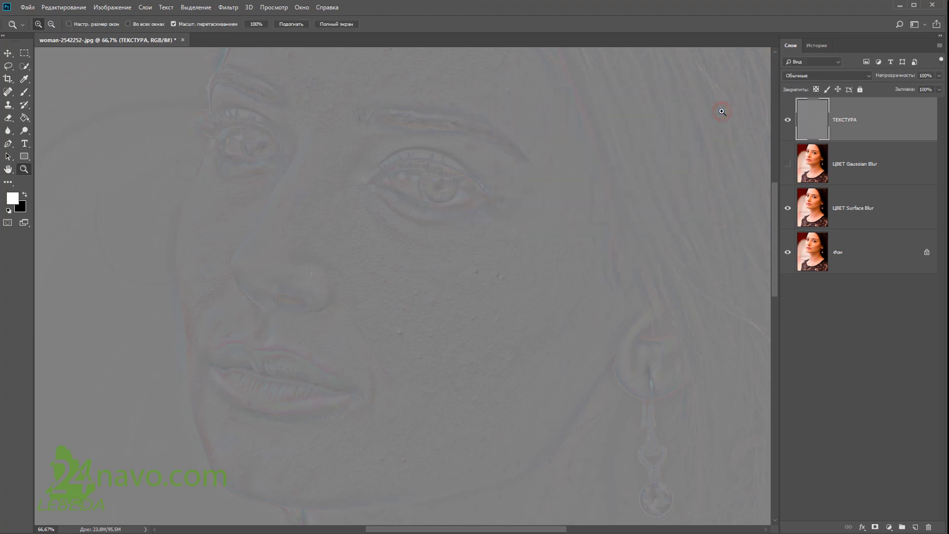
# Set the ТЕКСТУРА layer's blend mode to Linear Light (Линейный свет).
pyautogui.click(868, 75)
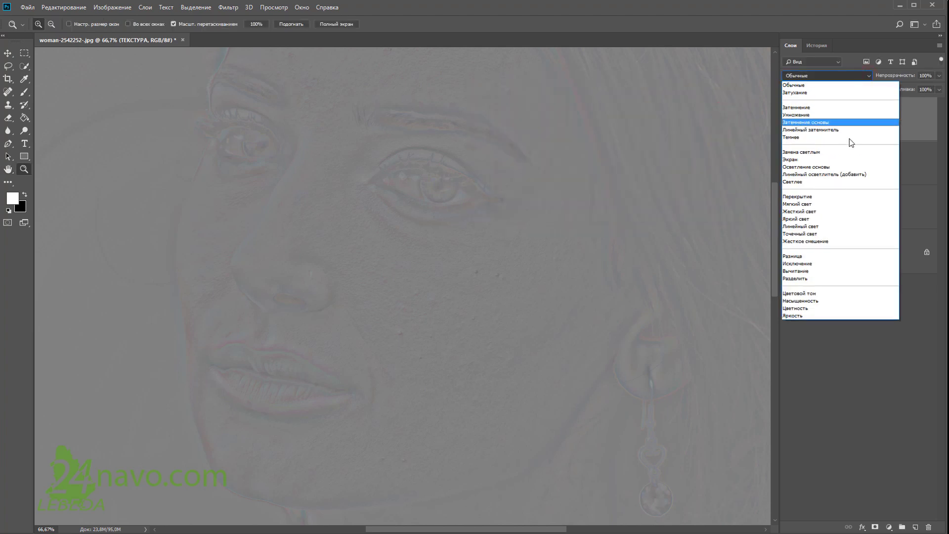
pyautogui.click(825, 226)
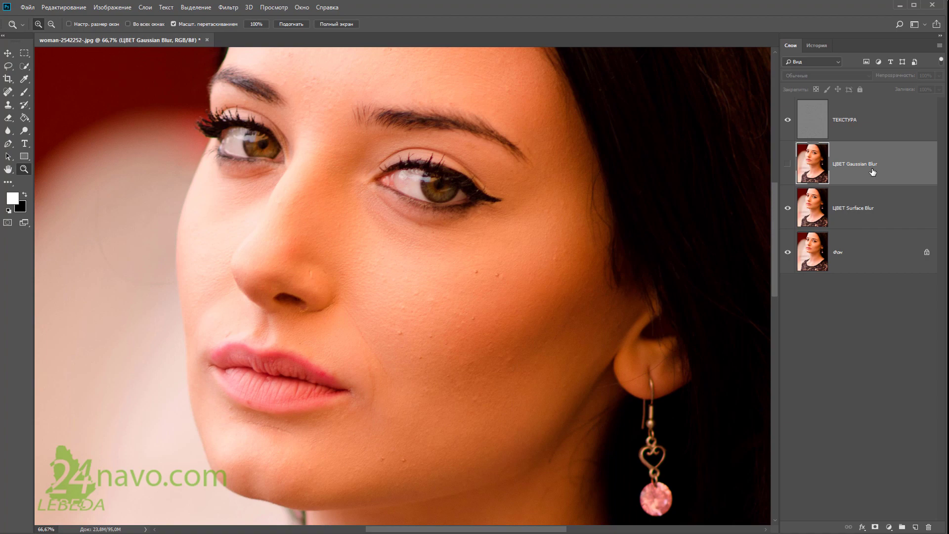
# Delete ЦВЕТ Gaussian Blur and group ТЕКСТУРА with ЦВЕТ Surface Blur.
pyautogui.click(928, 528)
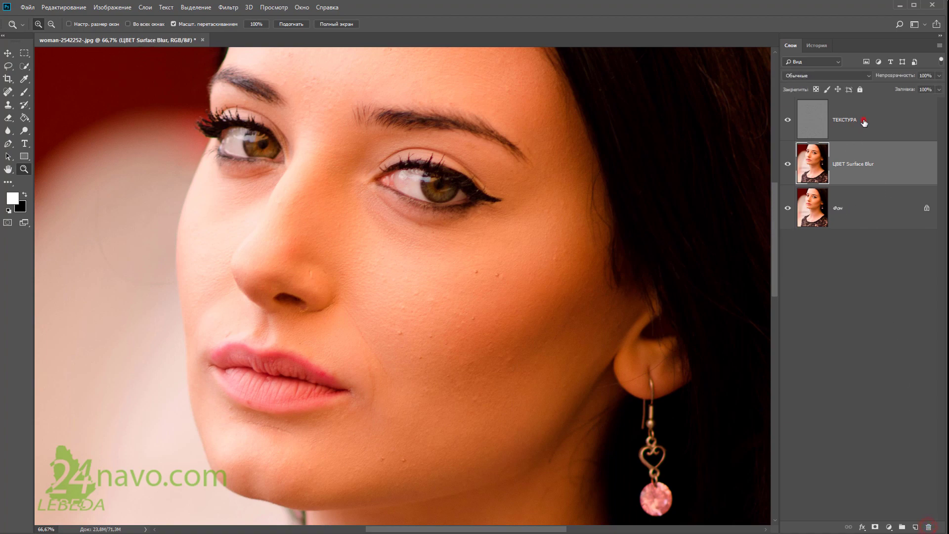
pyautogui.click(864, 119)
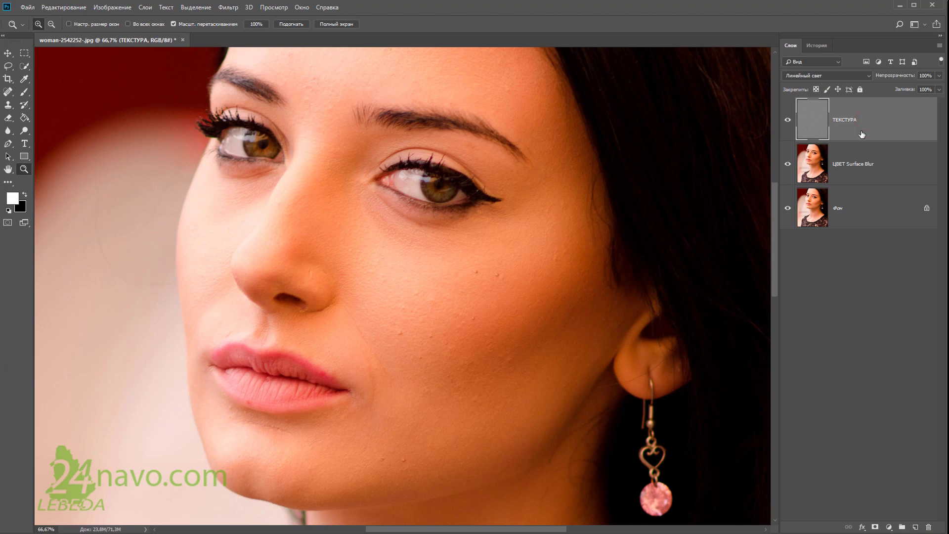
pyautogui.click(882, 168)
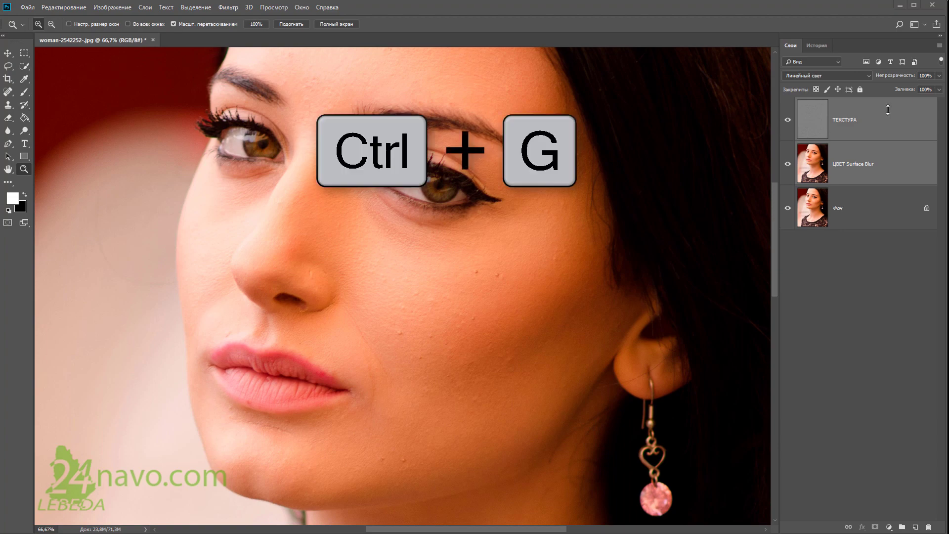
pyautogui.click(146, 7)
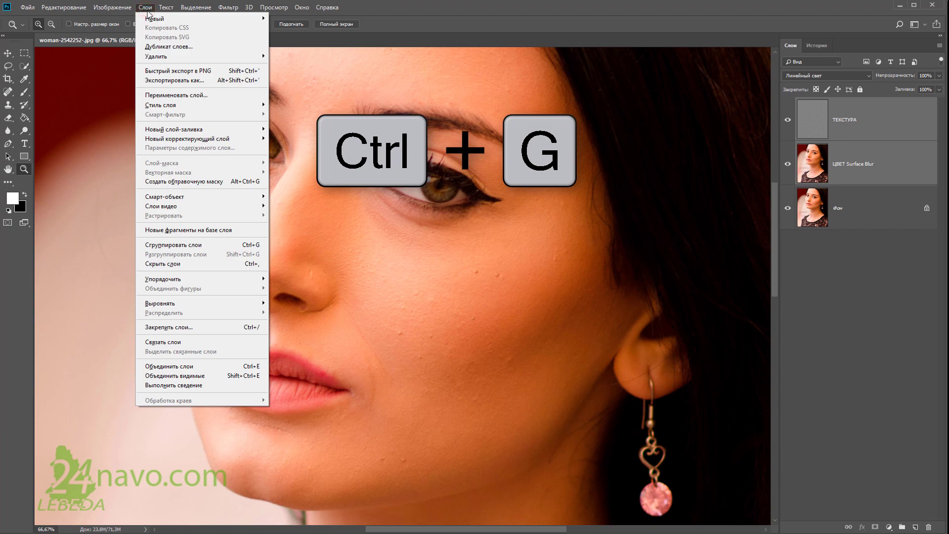
pyautogui.click(232, 246)
# Rename the new group 'Частотно разложение'.
pyautogui.click(798, 104)
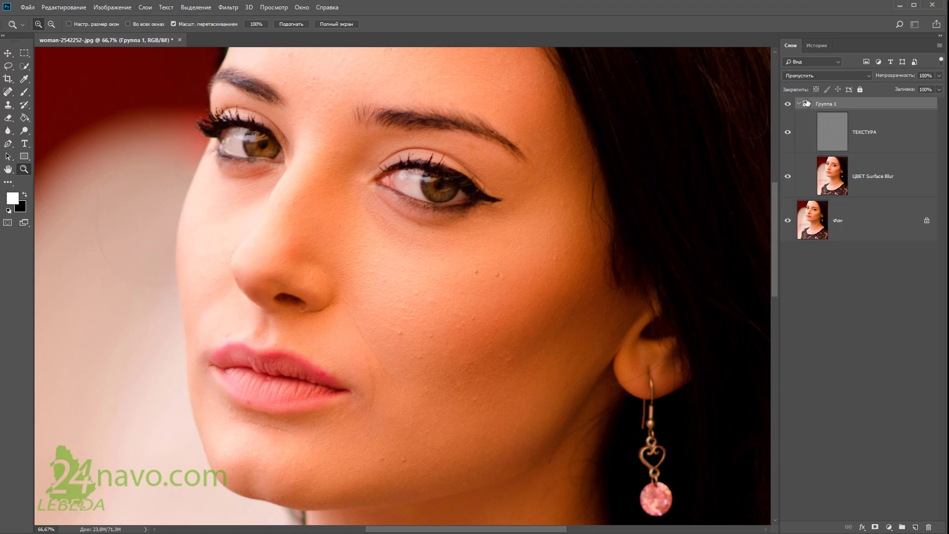
pyautogui.click(829, 104)
pyautogui.doubleClick(828, 103)
pyautogui.write('Частотно разложение')
pyautogui.click(892, 106)
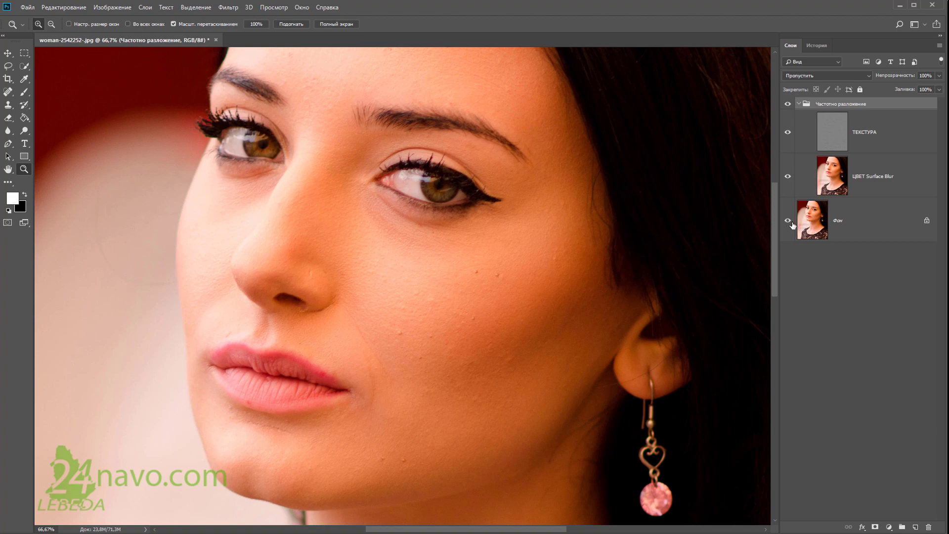
# Alt-click the Фон eye twice to compare the original alone against the retouched stack.
pyautogui.press('alt')
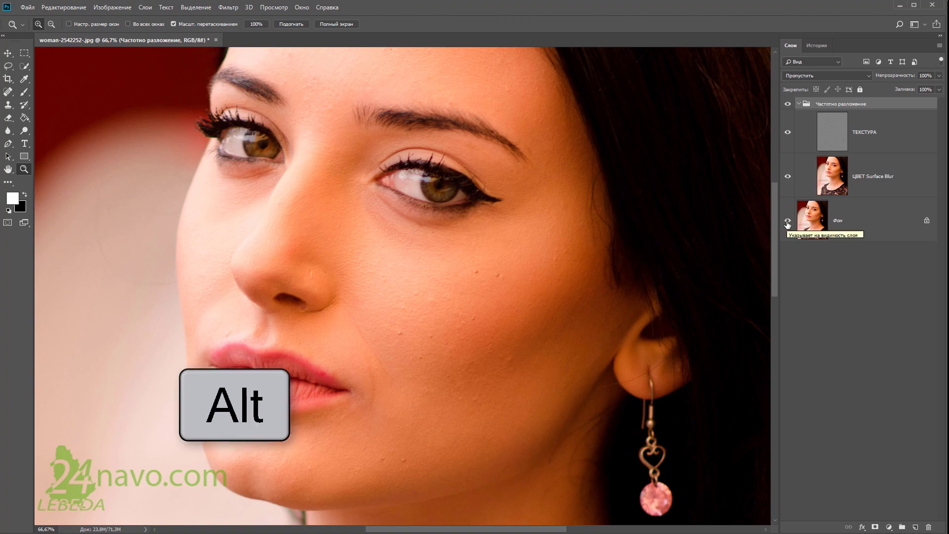
pyautogui.keyDown('alt'); pyautogui.click(787, 223); pyautogui.keyUp('alt')
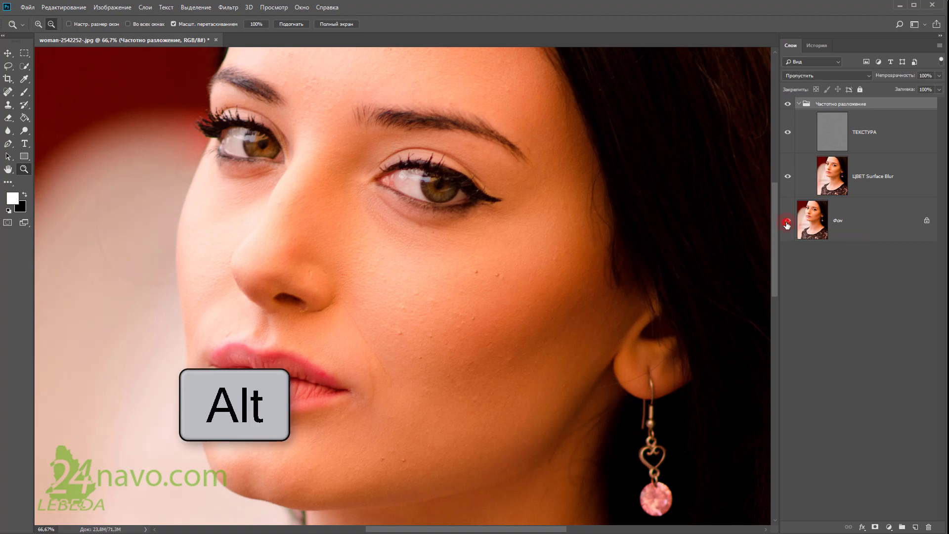
pyautogui.keyDown('alt'); pyautogui.click(787, 223); pyautogui.keyUp('alt')
pyautogui.keyDown('alt'); pyautogui.click(788, 223); pyautogui.keyUp('alt')
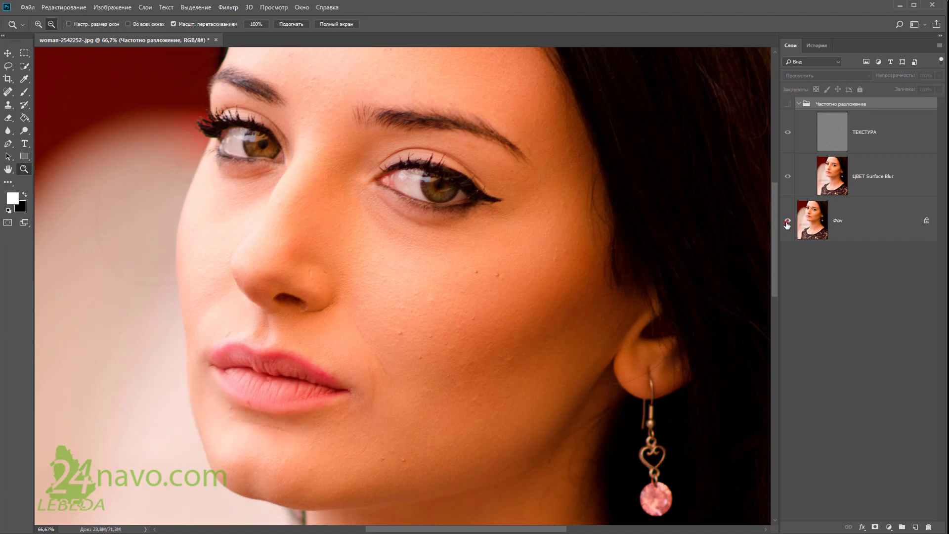
pyautogui.keyDown('alt'); pyautogui.click(787, 223); pyautogui.keyUp('alt')
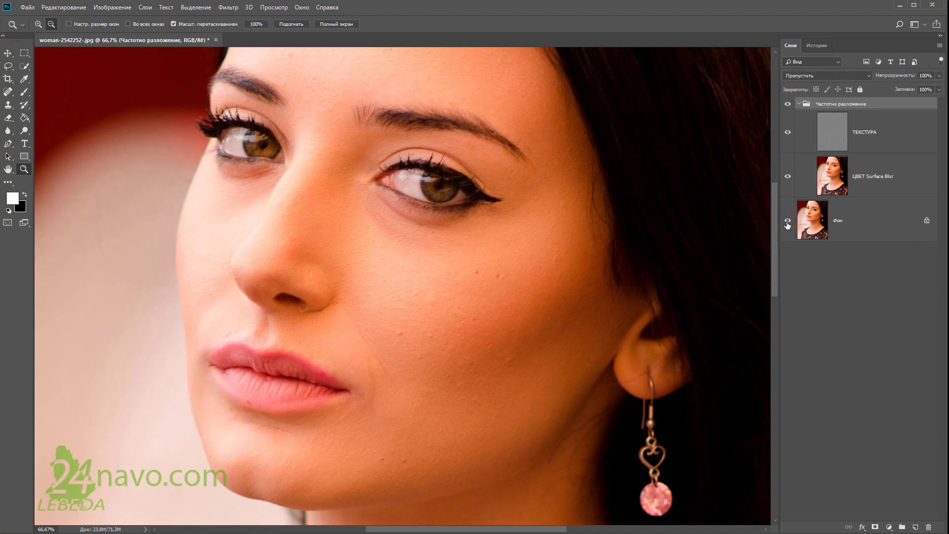
# Hide ЦВЕТ Surface Blur and Фон so only the grey ТЕКСТУРА detail is visible.
pyautogui.click(861, 219)
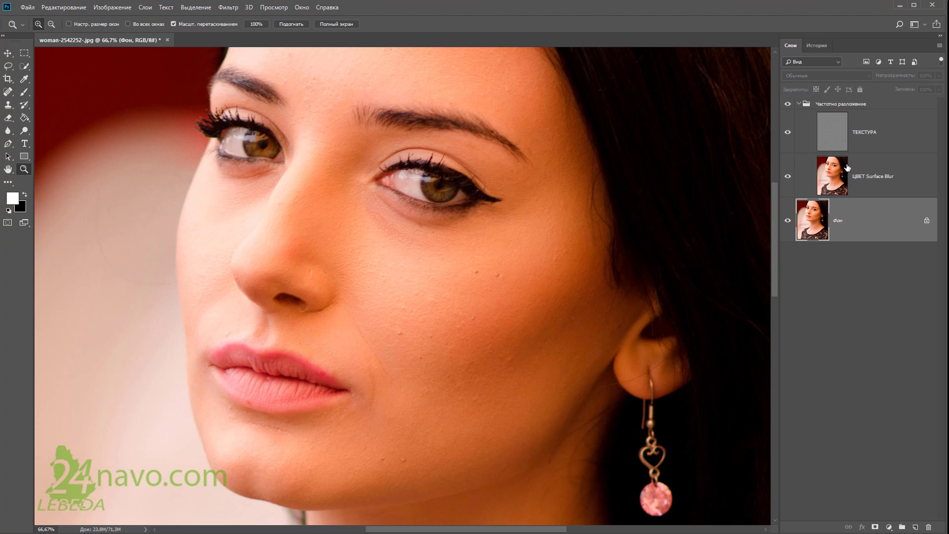
pyautogui.click(787, 133)
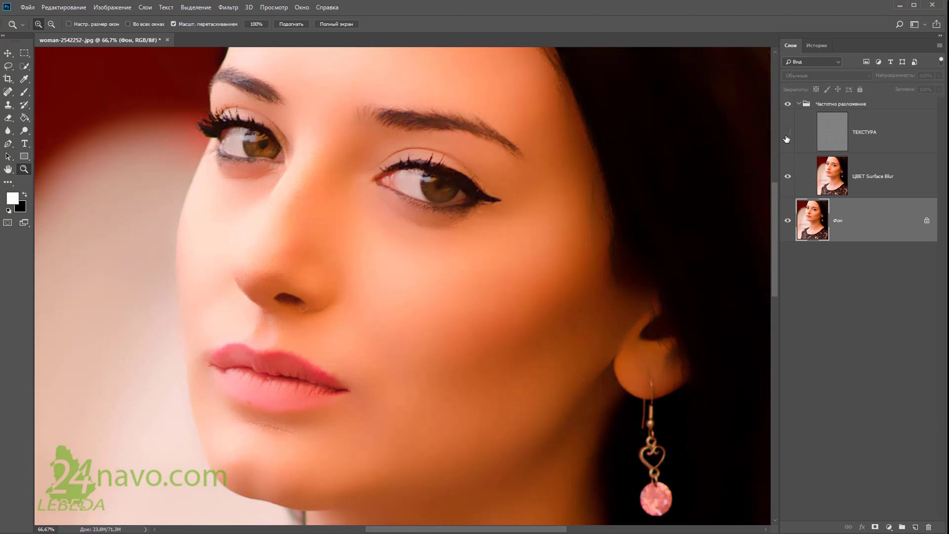
pyautogui.click(788, 132)
pyautogui.click(788, 176)
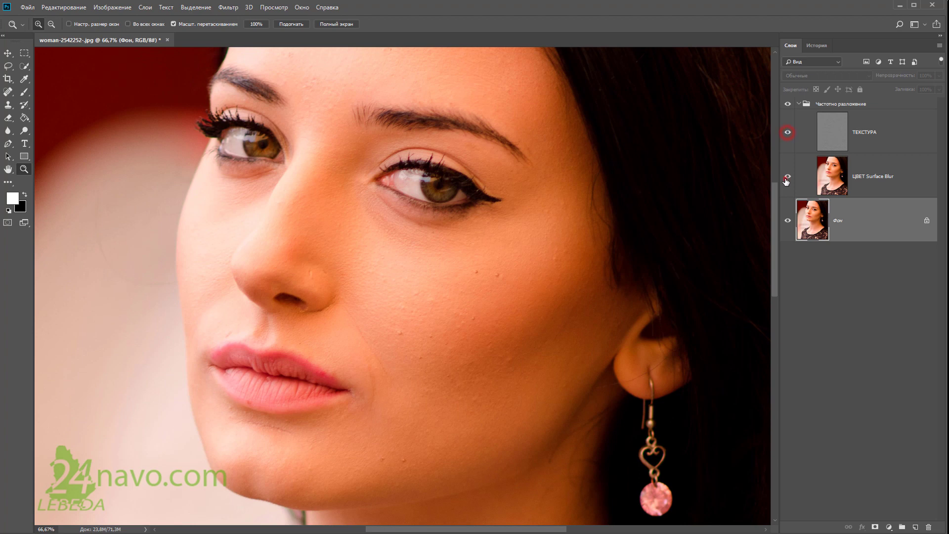
pyautogui.click(787, 220)
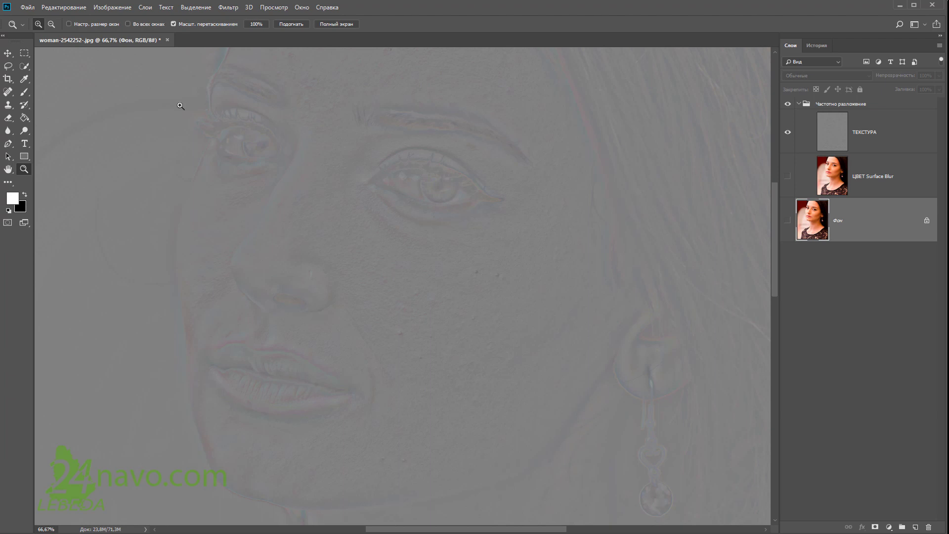
# Select the Healing Brush, switch to the Hand tool, and show ЦВЕТ Surface Blur again.
pyautogui.click(9, 105)
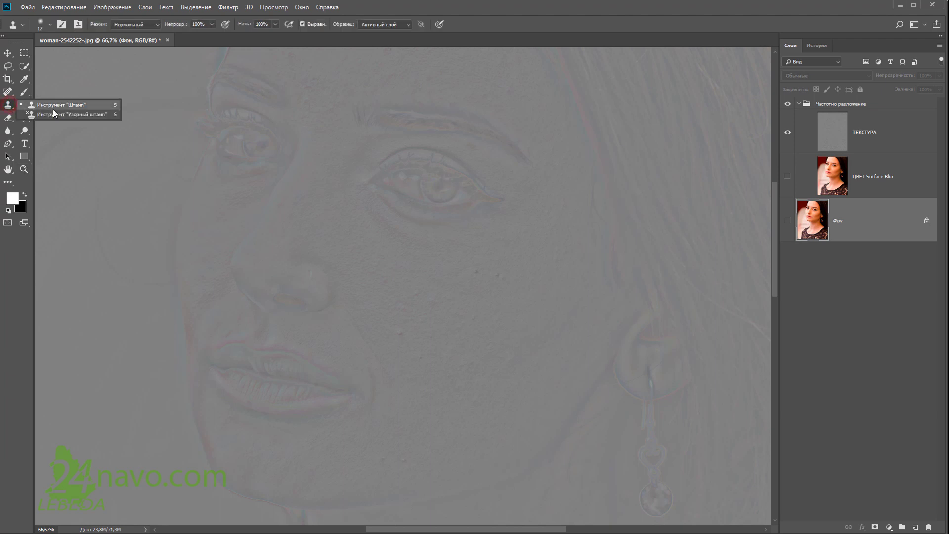
pyautogui.click(8, 92)
pyautogui.rightClick(8, 93)
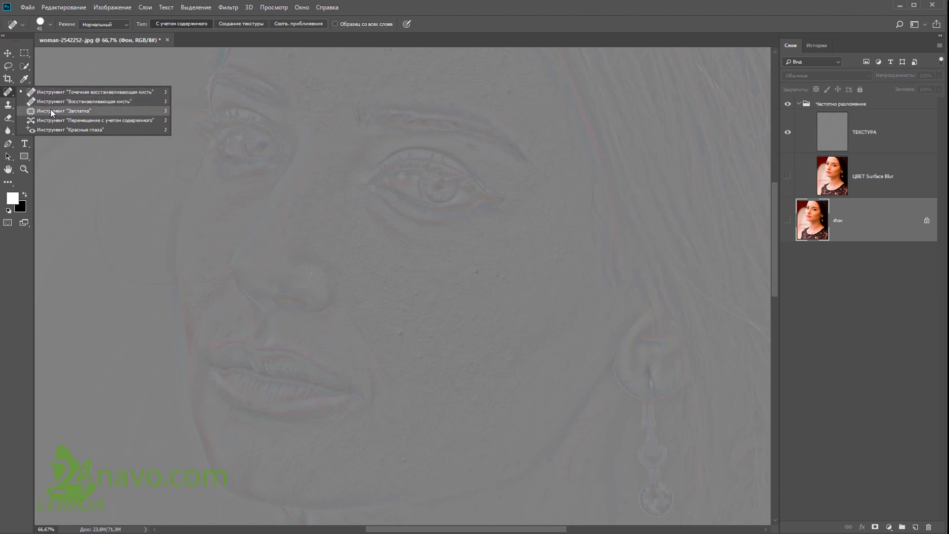
pyautogui.click(50, 101)
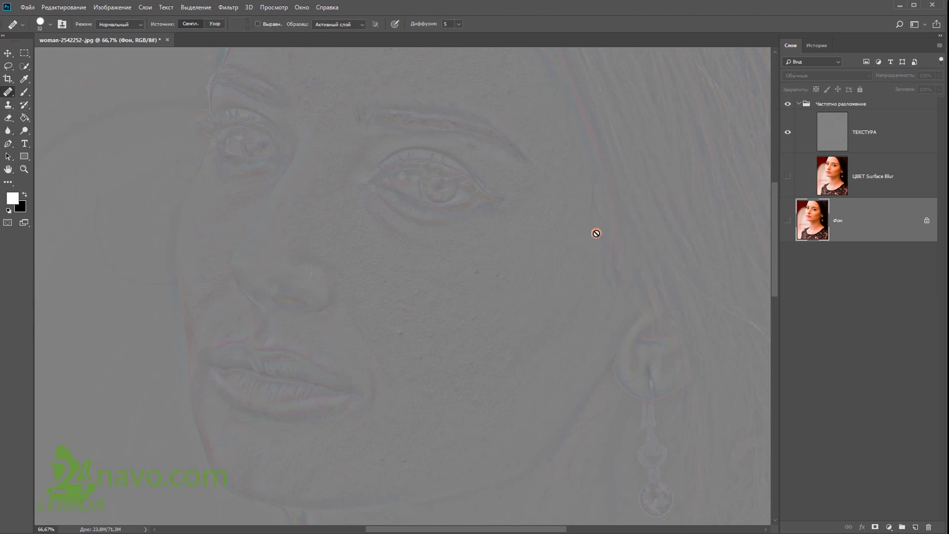
pyautogui.press('h')
pyautogui.click(788, 176)
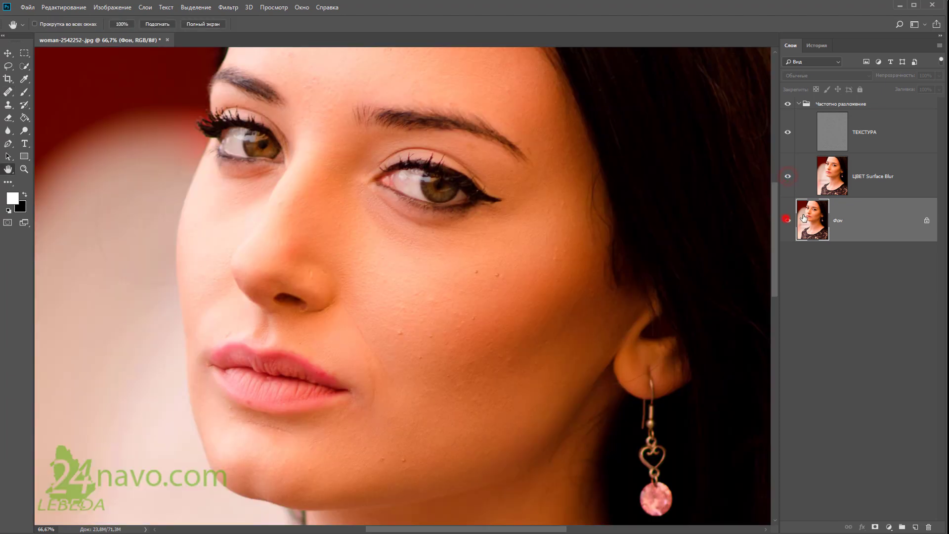
# Copy ЦВЕТ Surface Blur once and ТЕКСТУРА repeatedly with Ctrl+J, then view the History panel.
pyautogui.click(866, 178)
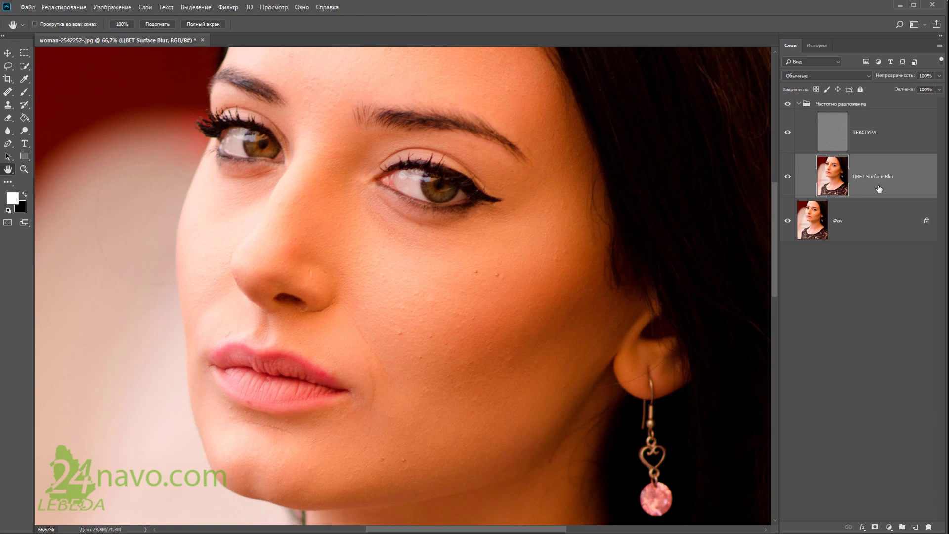
pyautogui.hotkey('ctrl', 'j')
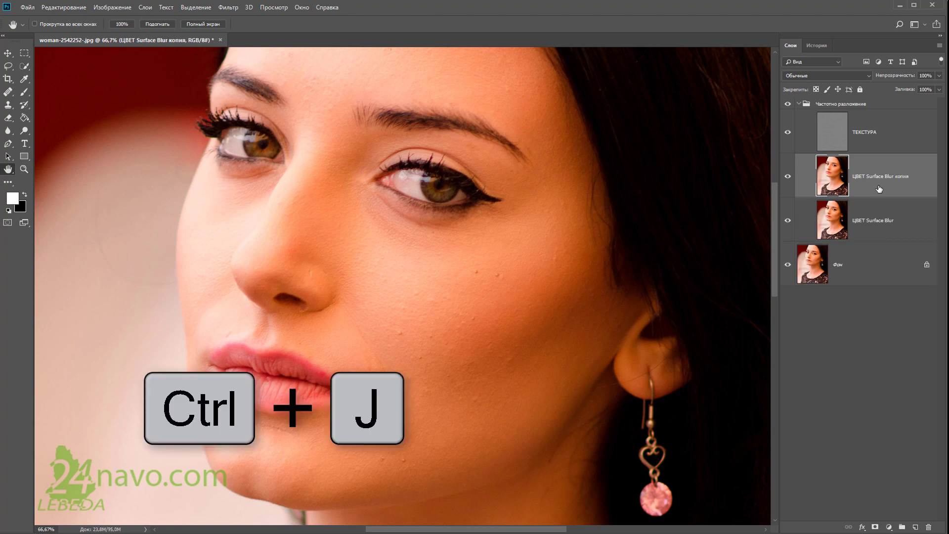
pyautogui.click(885, 139)
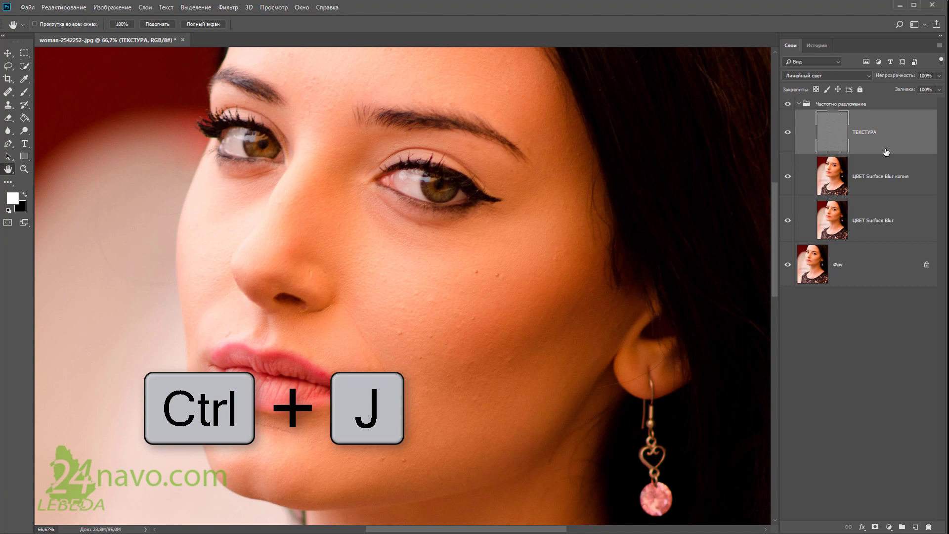
pyautogui.hotkey('ctrl', 'j')
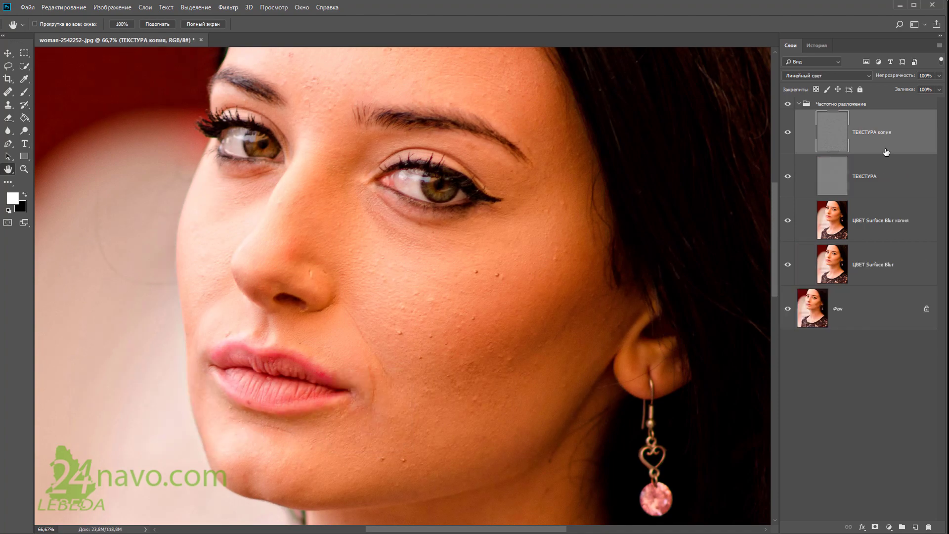
pyautogui.hotkey('ctrl', 'j')
pyautogui.hotkey('ctrl', 'j')
pyautogui.hotkey('ctrl', 'j')
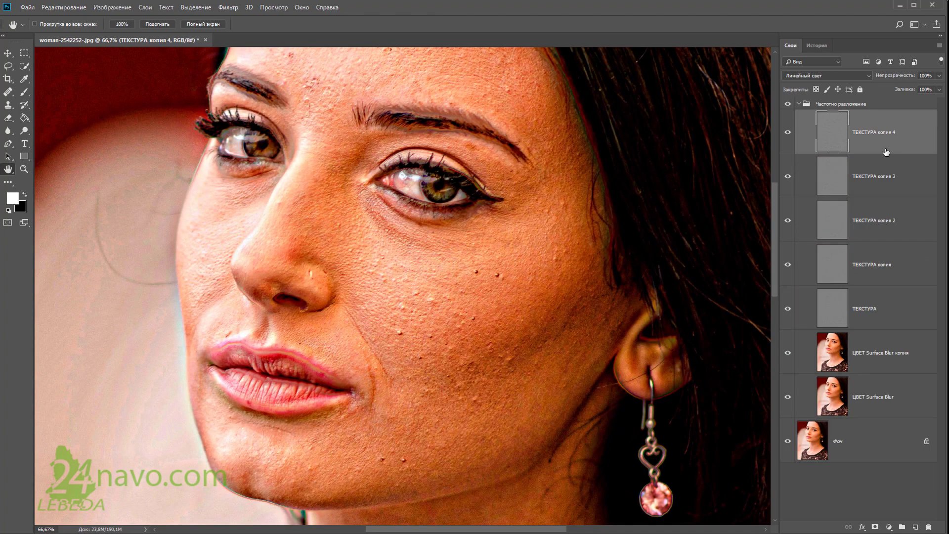
pyautogui.hotkey('ctrl', 'j')
pyautogui.hotkey('ctrl', 'j')
pyautogui.hotkey('ctrl', 'j')
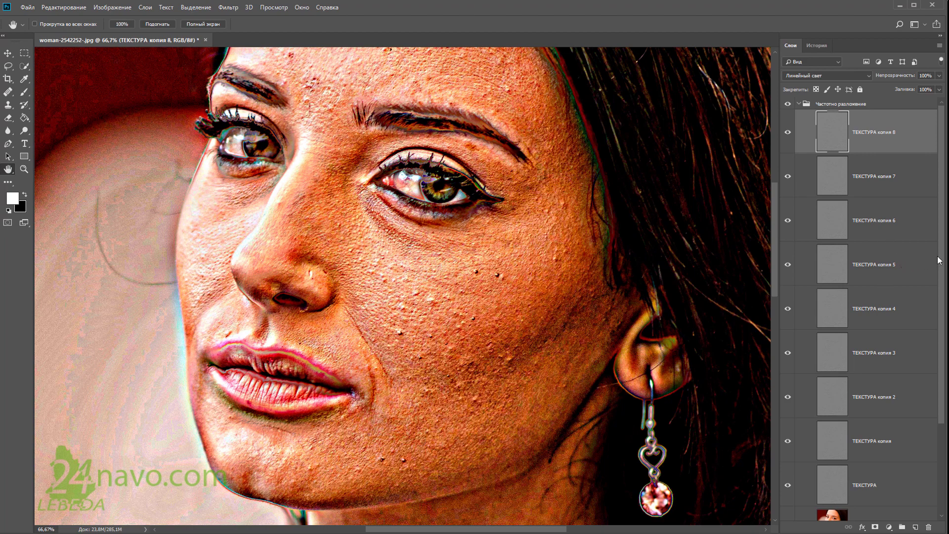
pyautogui.click(817, 46)
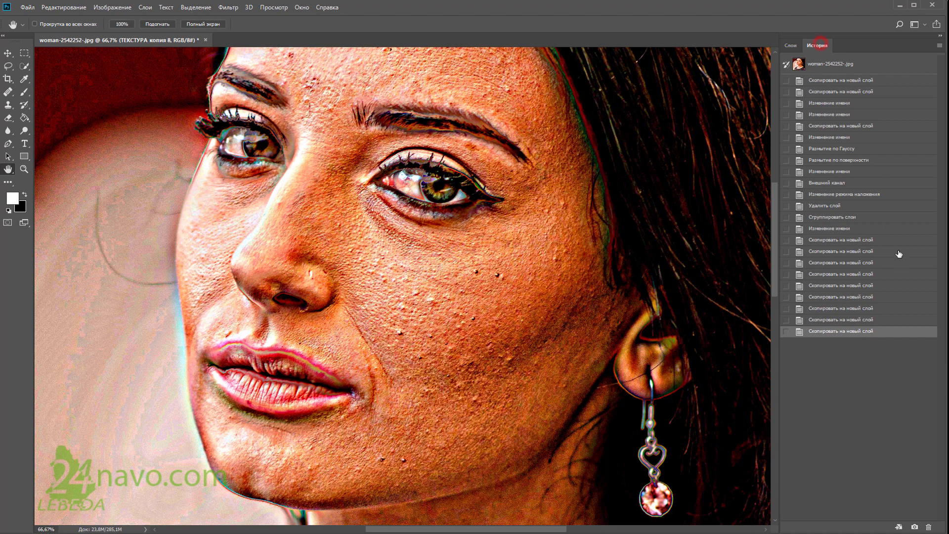
# Roll history back to the first ТЕКСТУРА copy and toggle ТЕКСТУРА копия to compare skin.
pyautogui.click(871, 252)
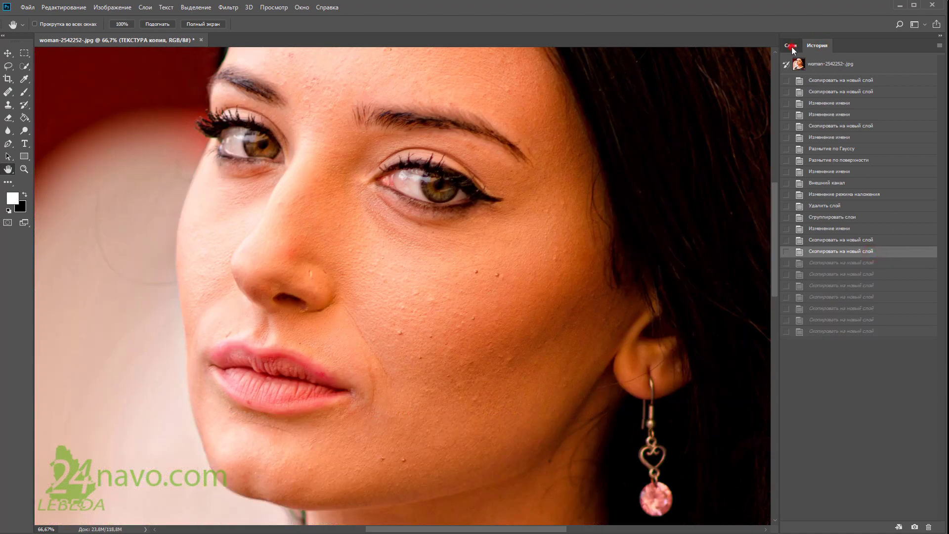
pyautogui.click(791, 46)
pyautogui.click(788, 135)
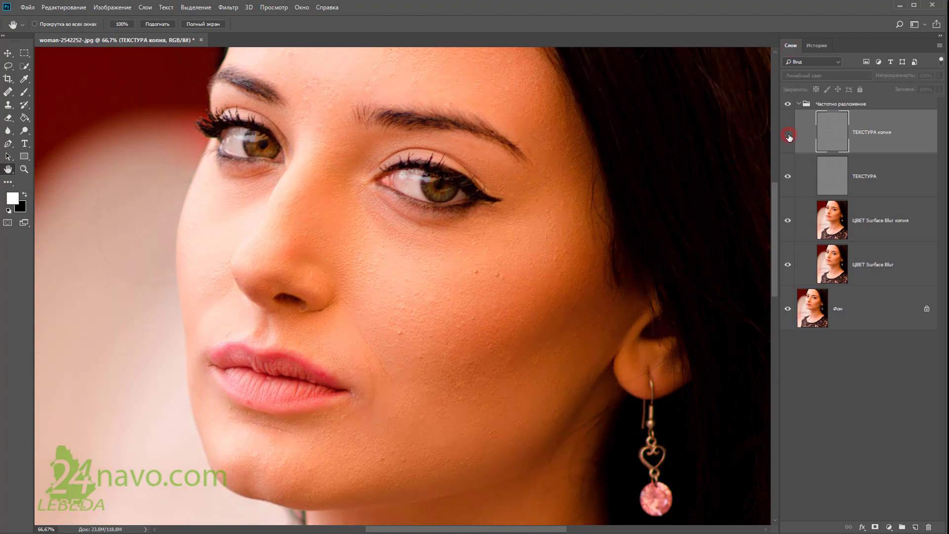
pyautogui.click(788, 134)
pyautogui.click(789, 135)
pyautogui.click(788, 135)
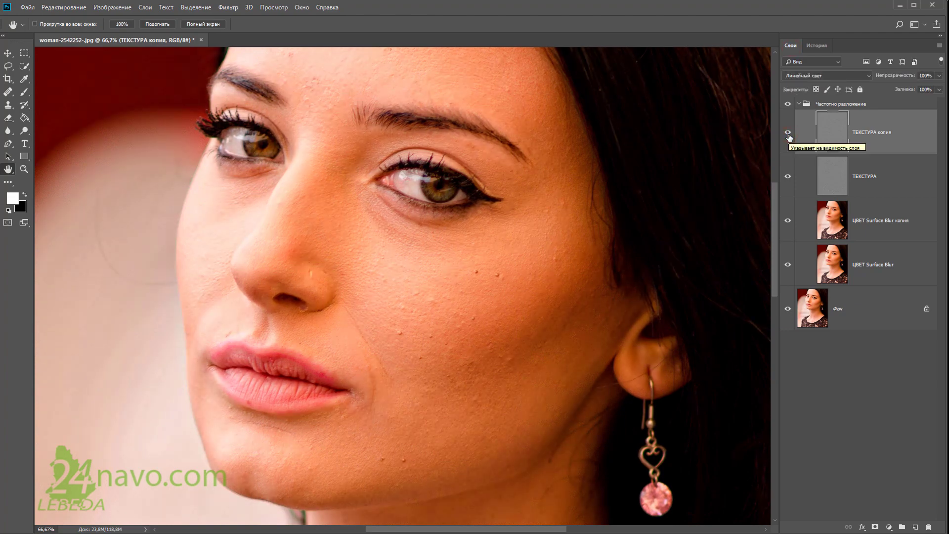
pyautogui.click(789, 134)
pyautogui.click(788, 134)
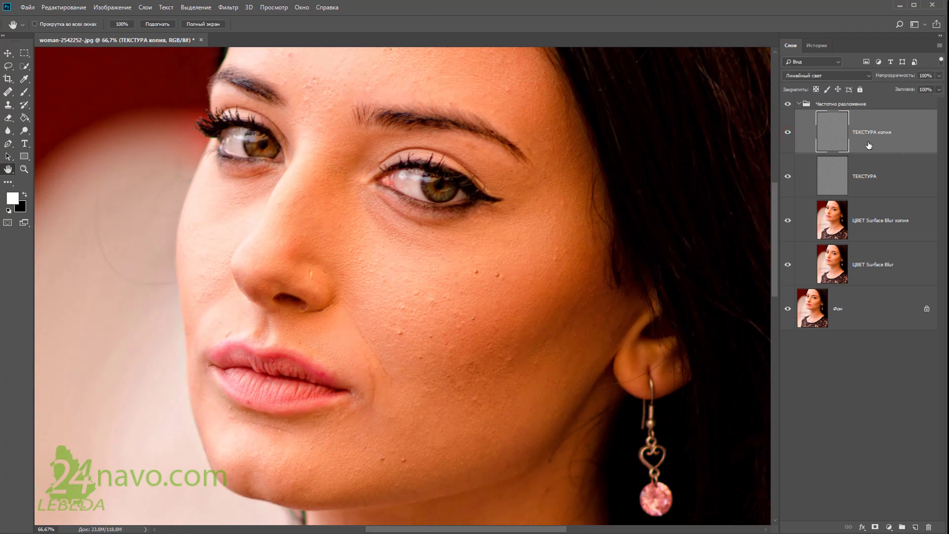
# Switch between the two texture layers, then float the Layers panel over the photo.
pyautogui.click(906, 129)
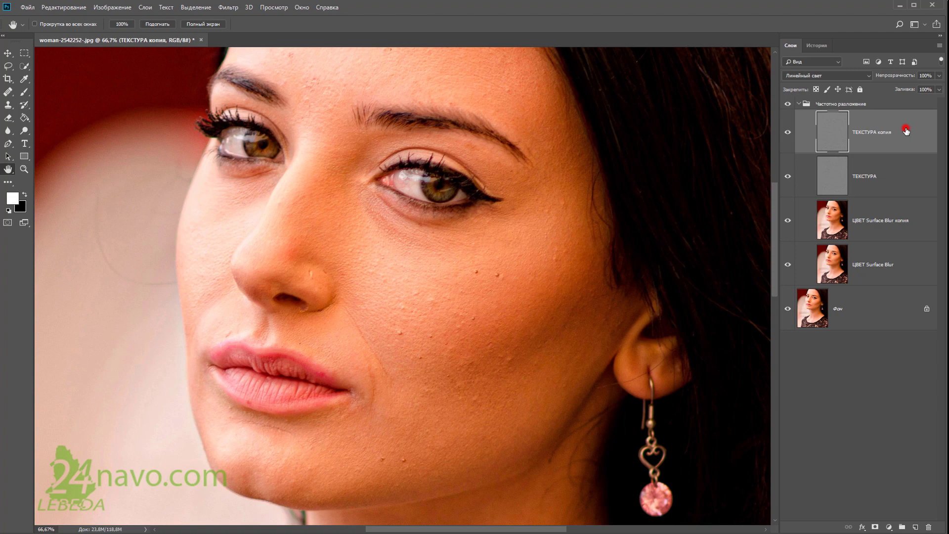
pyautogui.click(888, 176)
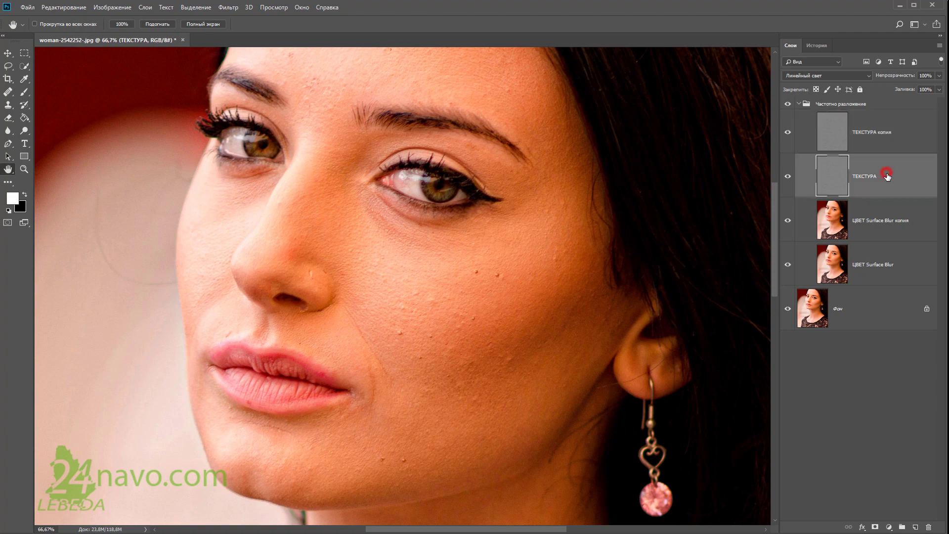
pyautogui.click(899, 137)
pyautogui.click(892, 177)
pyautogui.click(907, 130)
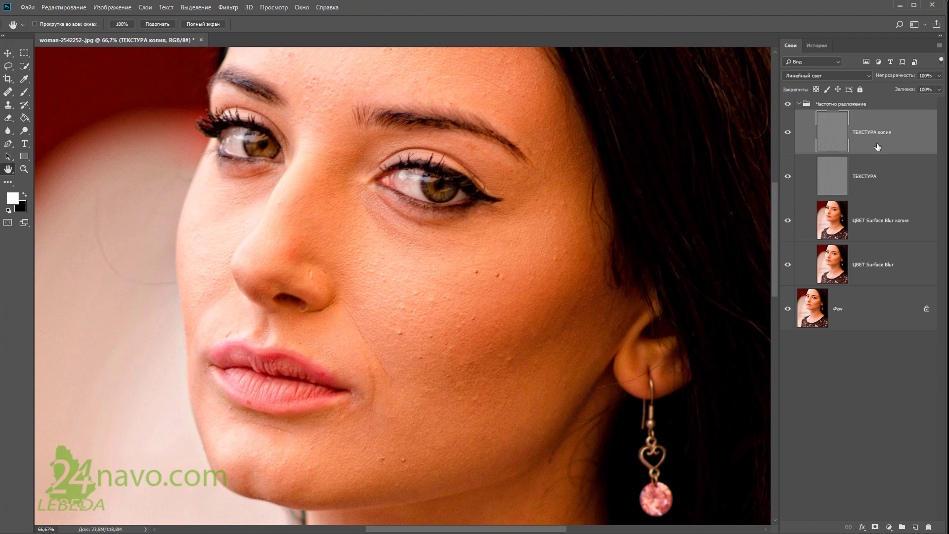
pyautogui.click(856, 43)
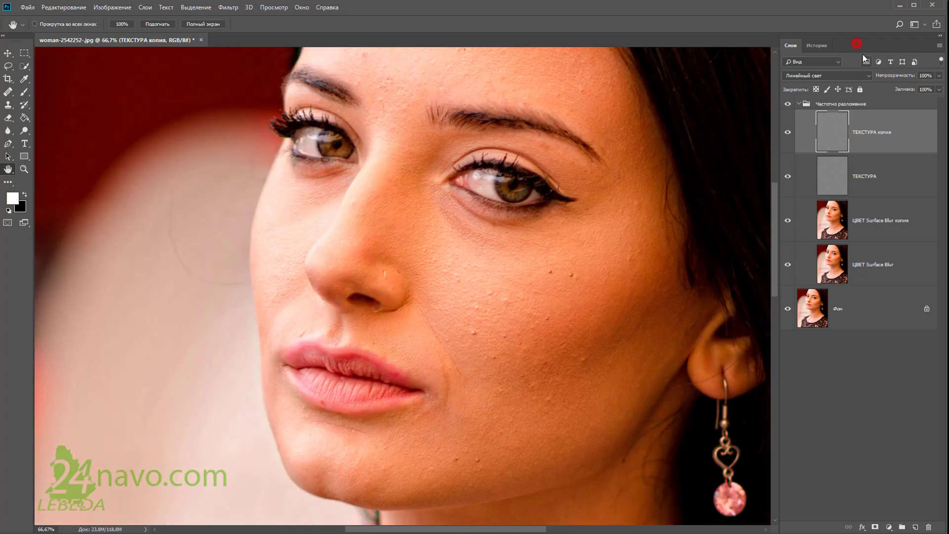
pyautogui.moveTo(872, 44)
pyautogui.mouseDown()
pyautogui.moveTo(303, 183)
pyautogui.moveTo(167, 85)
pyautogui.mouseUp()
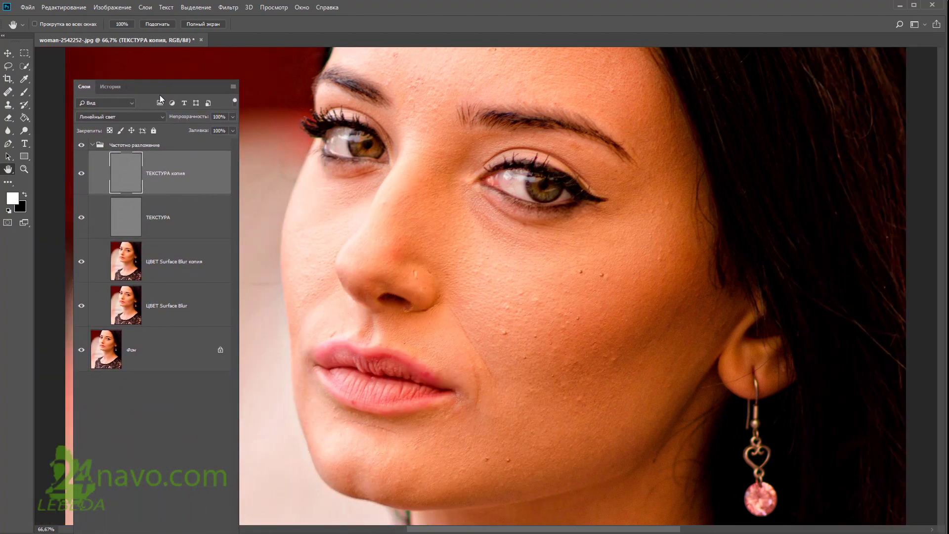
# Apply Create Clipping Mask to ТЕКСТУРА копия, change Линейный свет to Обычные, and hide it.
pyautogui.click(233, 87)
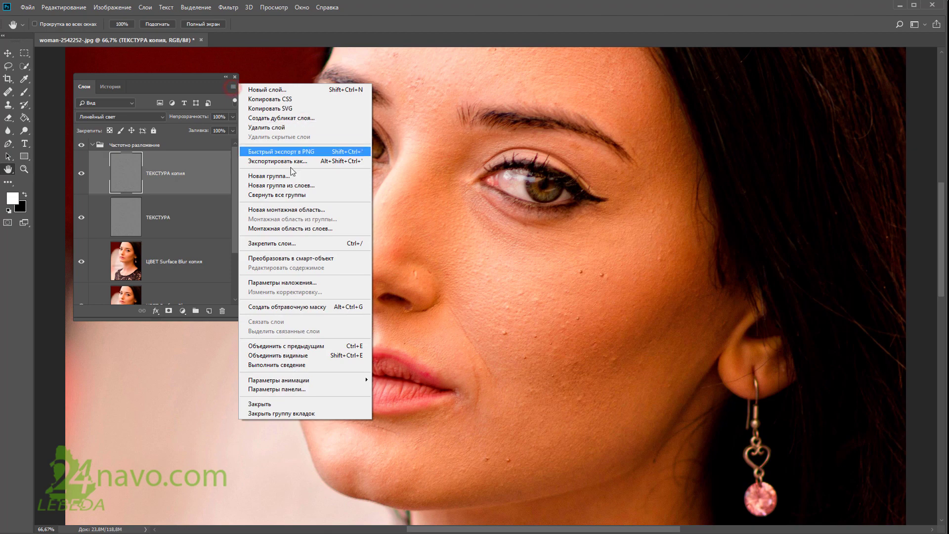
pyautogui.click(314, 307)
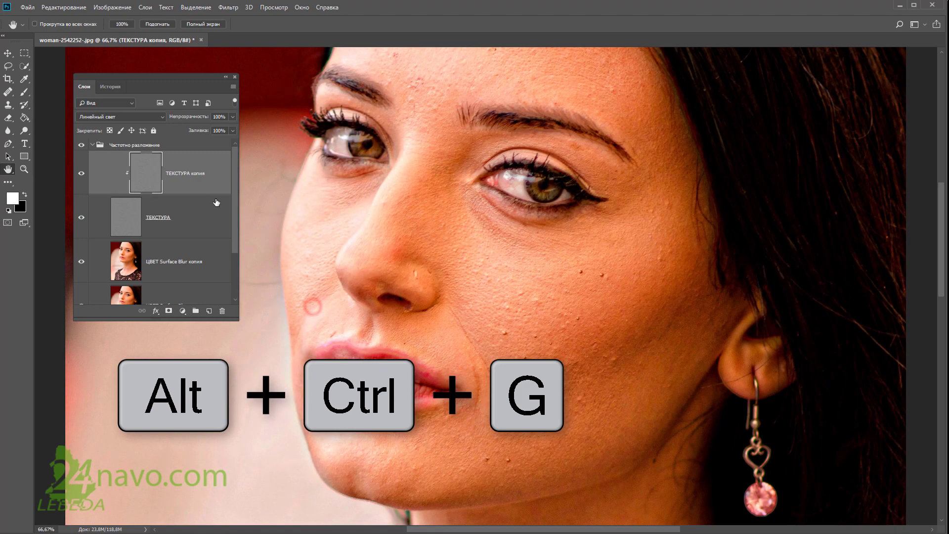
pyautogui.click(163, 117)
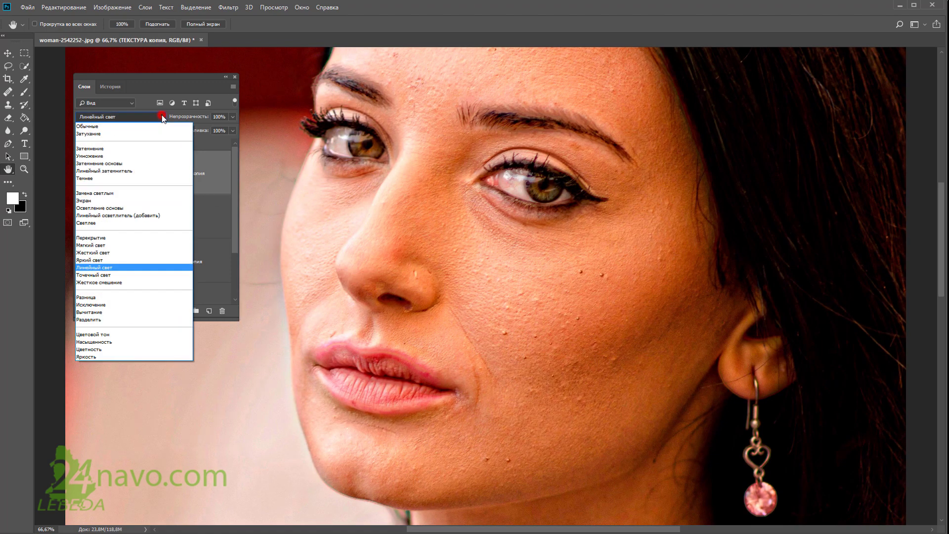
pyautogui.click(130, 126)
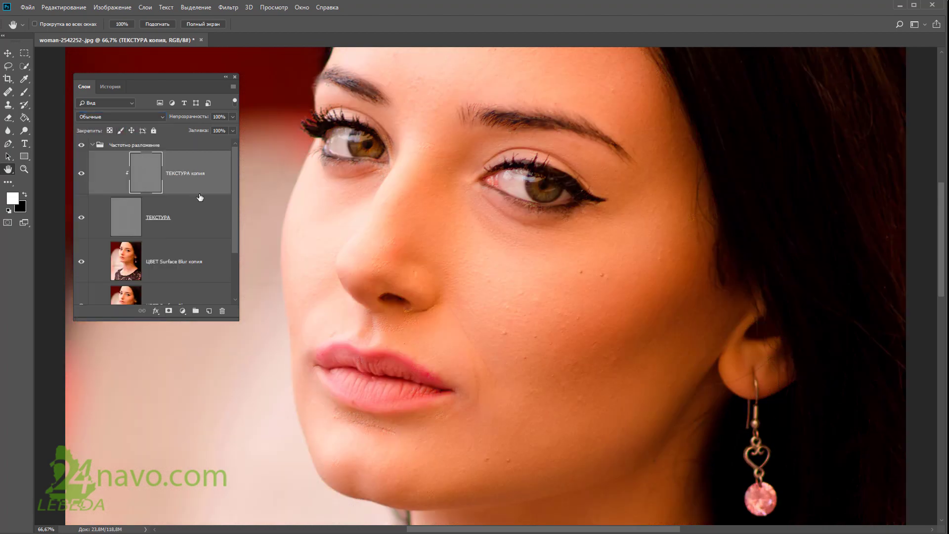
pyautogui.click(80, 174)
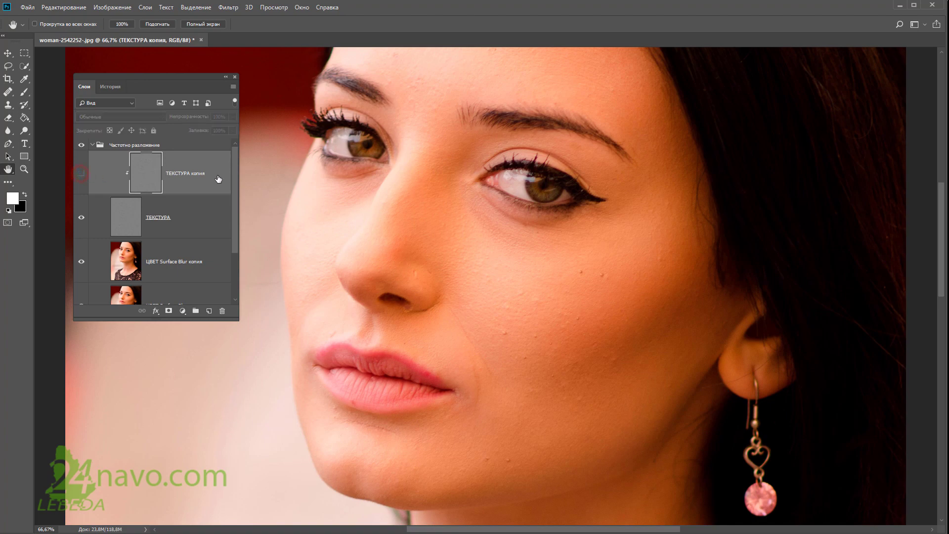
# Re-show ТЕКСТУРА копия, hide ТЕКСТУРА, and make ЦВЕТ Surface Blur копия the active layer.
pyautogui.click(81, 173)
pyautogui.click(195, 218)
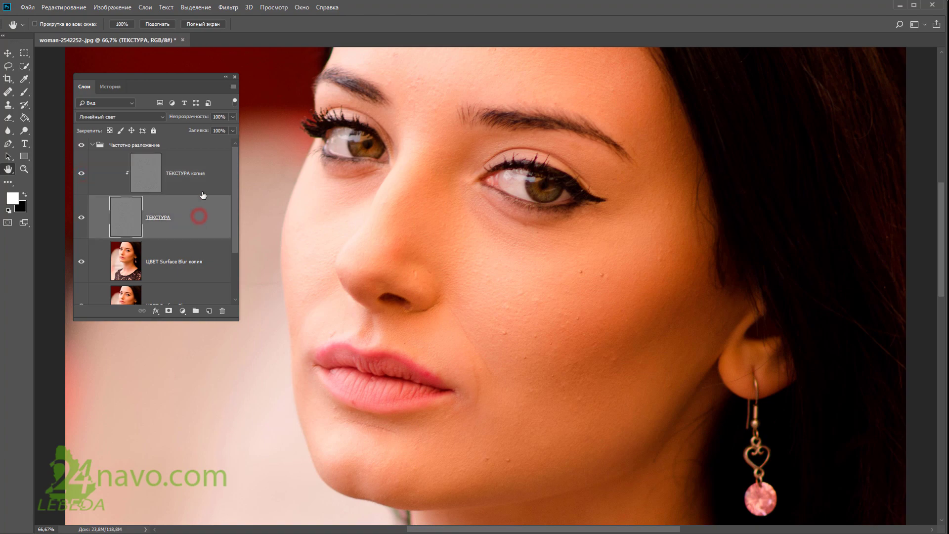
pyautogui.click(207, 172)
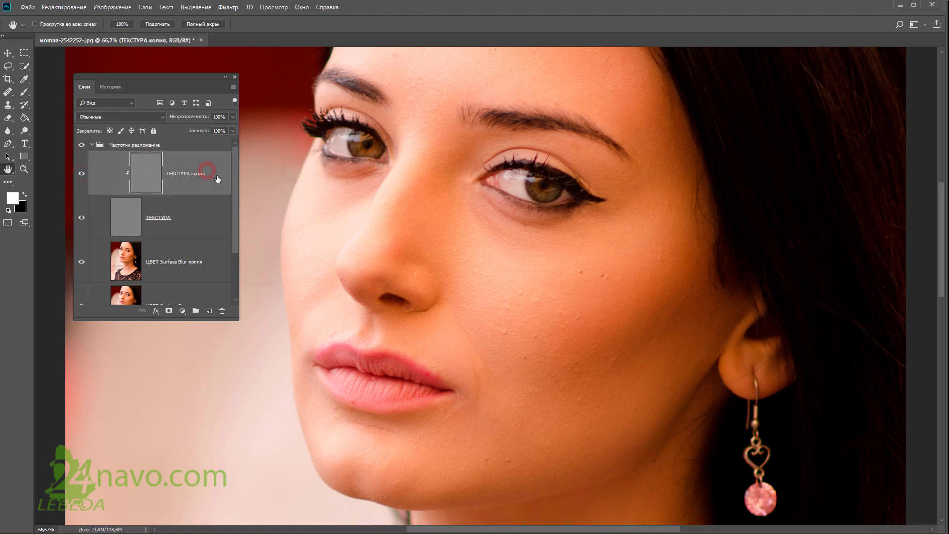
pyautogui.click(82, 216)
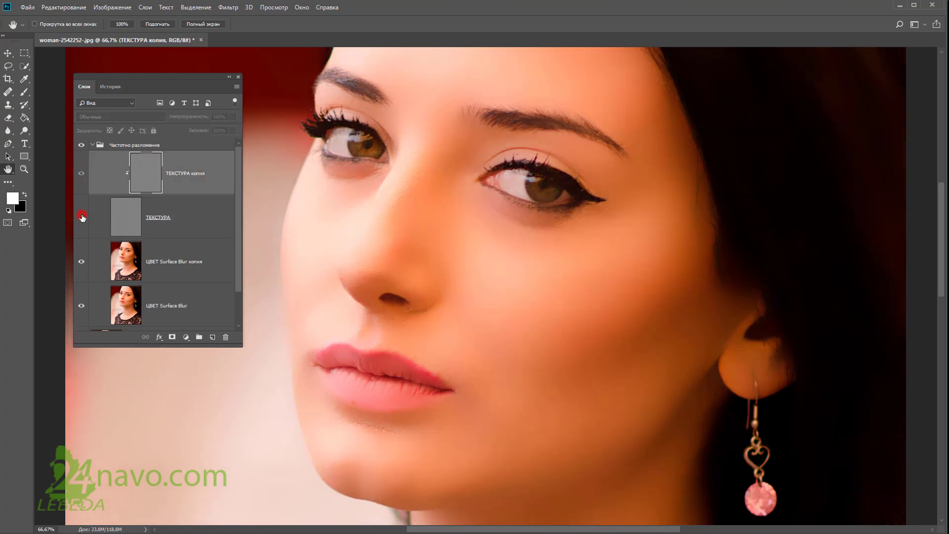
pyautogui.click(181, 266)
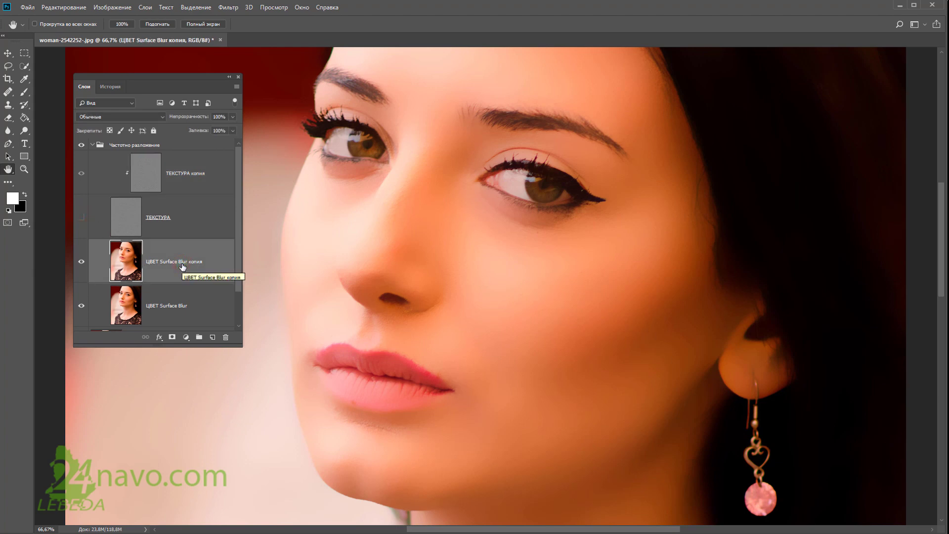
pyautogui.moveTo(398, 266)
pyautogui.mouseDown()
pyautogui.moveTo(395, 259)
pyautogui.moveTo(407, 265)
pyautogui.moveTo(376, 323)
pyautogui.mouseUp()
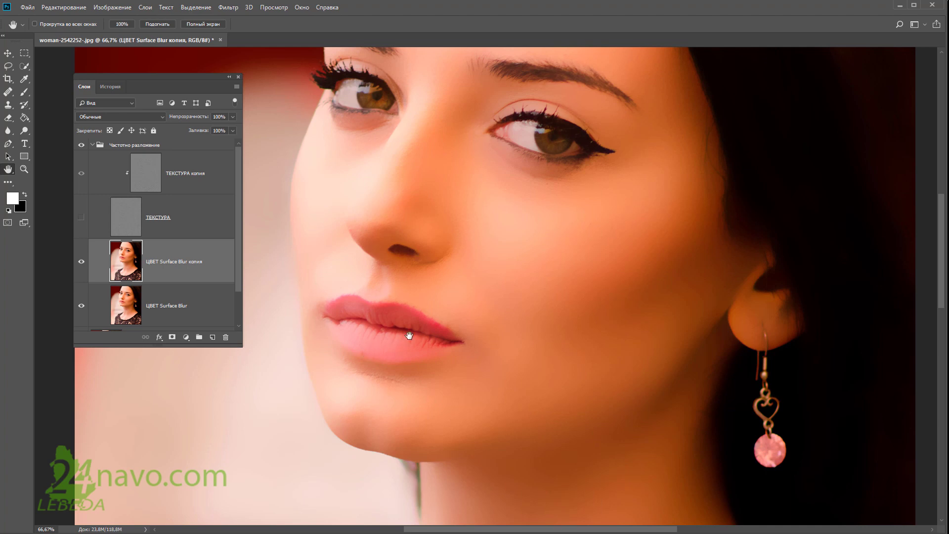
pyautogui.moveTo(404, 340); pyautogui.dragTo(404, 330)
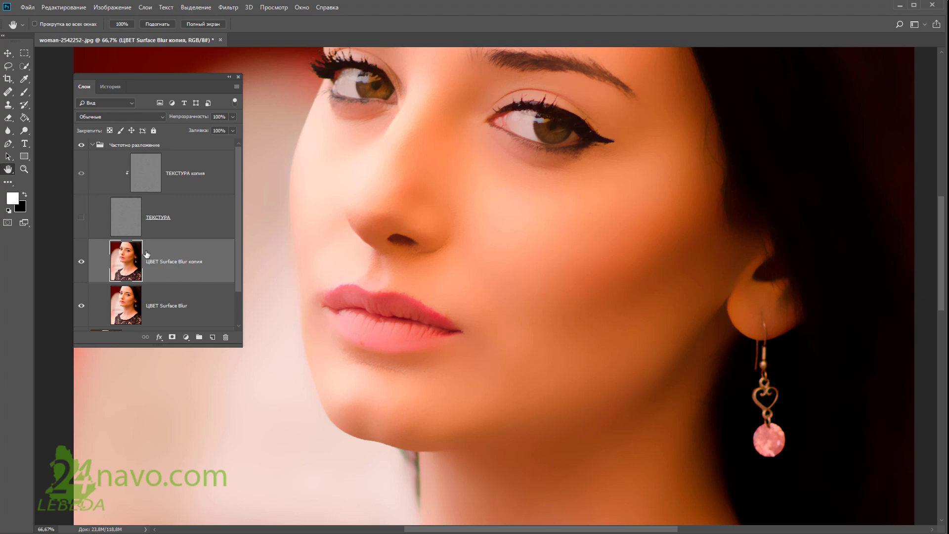
pyautogui.scroll(2, 302, 353)
# Choose the Clone Stamp tool and set its brush to 15 px.
pyautogui.click(8, 105)
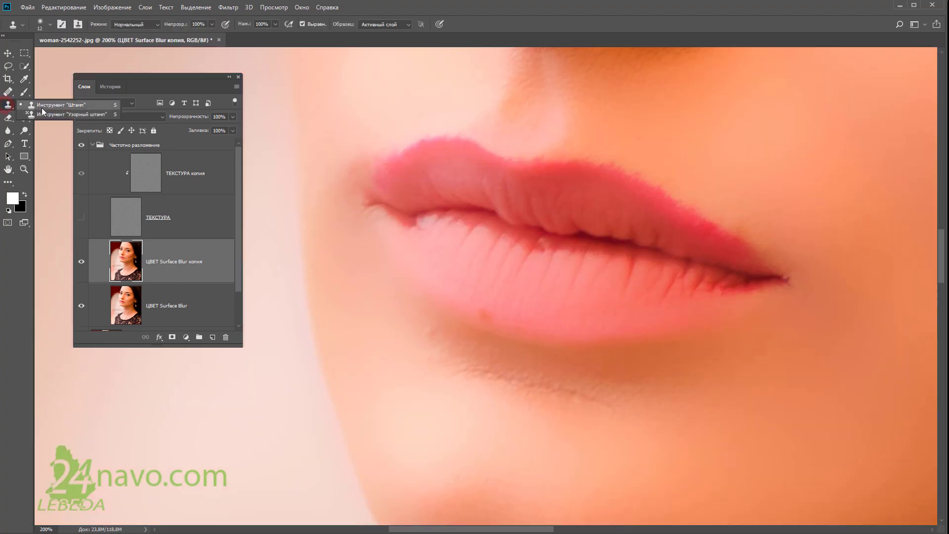
pyautogui.click(41, 105)
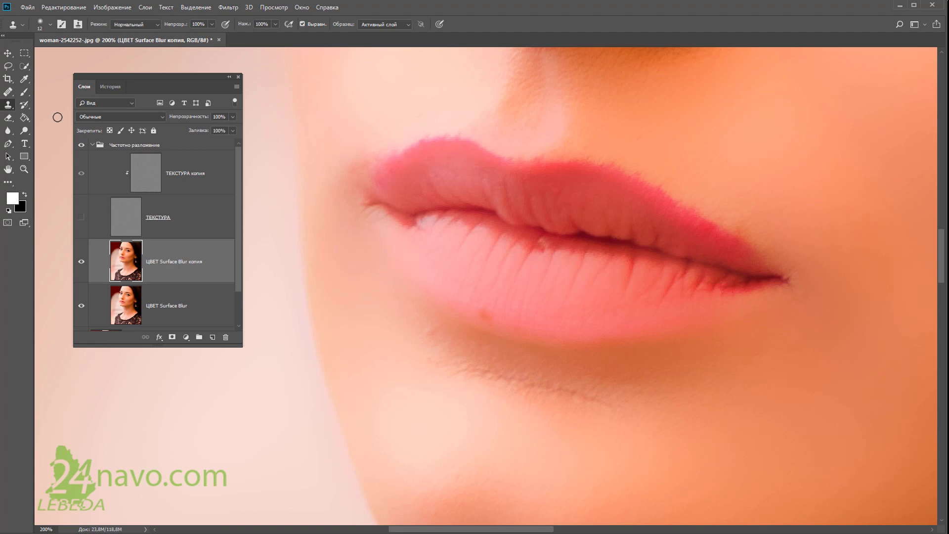
pyautogui.click(51, 24)
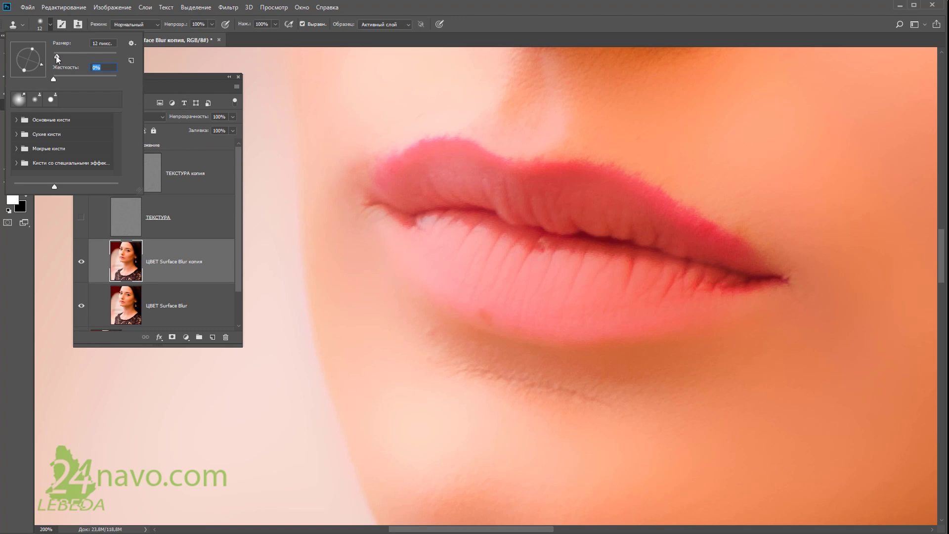
pyautogui.moveTo(57, 56); pyautogui.dragTo(41, 65)
# Clone clean nearby skin over the reddish spot below the lower lip.
pyautogui.press('alt')
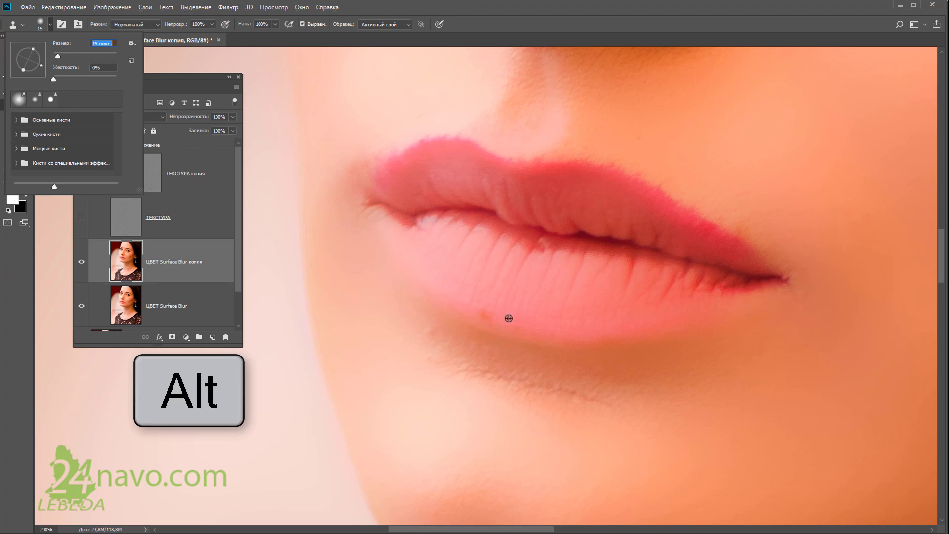
pyautogui.keyDown('alt'); pyautogui.click(513, 320); pyautogui.keyUp('alt')
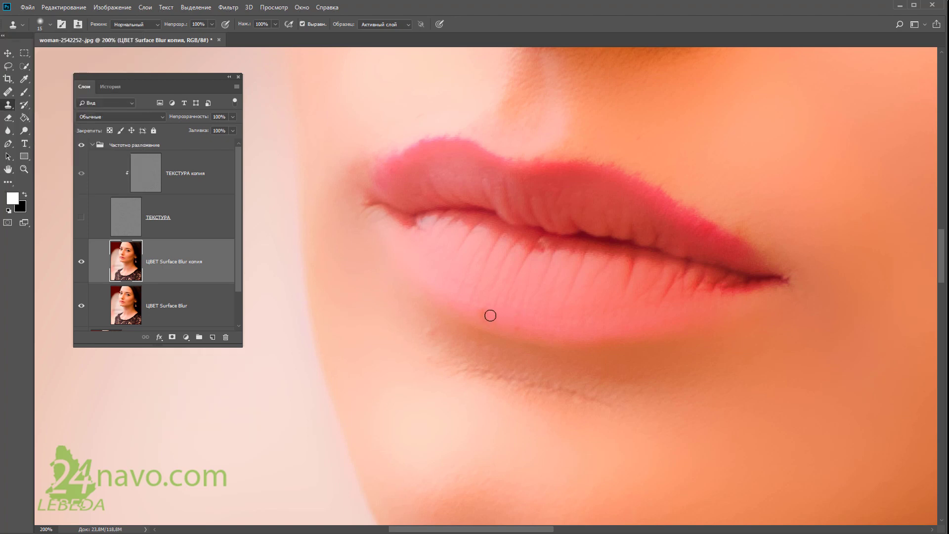
pyautogui.moveTo(490, 316); pyautogui.dragTo(498, 320)
pyautogui.keyDown('alt'); pyautogui.click(429, 317); pyautogui.keyUp('alt')
pyautogui.click(427, 332)
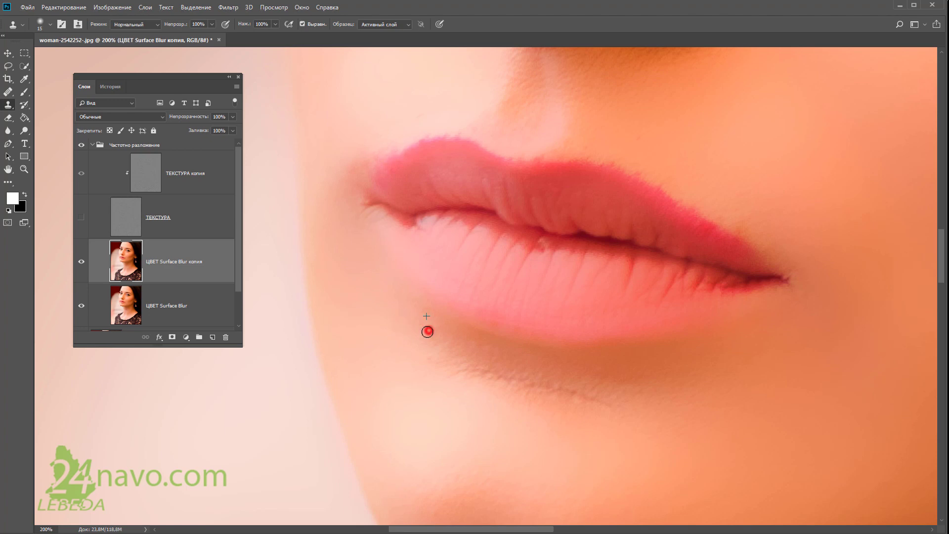
pyautogui.keyDown('alt'); pyautogui.click(422, 366); pyautogui.keyUp('alt')
pyautogui.click(428, 358)
pyautogui.press('h')
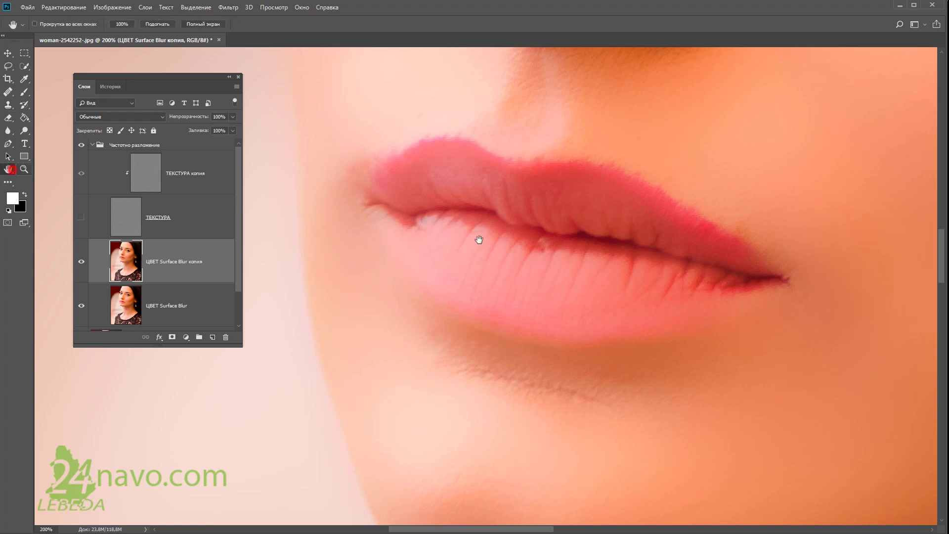
pyautogui.moveTo(478, 237)
pyautogui.mouseDown()
pyautogui.moveTo(546, 281)
pyautogui.moveTo(542, 318)
pyautogui.moveTo(610, 319)
pyautogui.moveTo(529, 305)
pyautogui.moveTo(543, 319)
pyautogui.moveTo(534, 313)
pyautogui.moveTo(477, 341)
pyautogui.moveTo(491, 227)
pyautogui.moveTo(511, 247)
pyautogui.moveTo(526, 322)
pyautogui.moveTo(559, 321)
pyautogui.mouseUp()
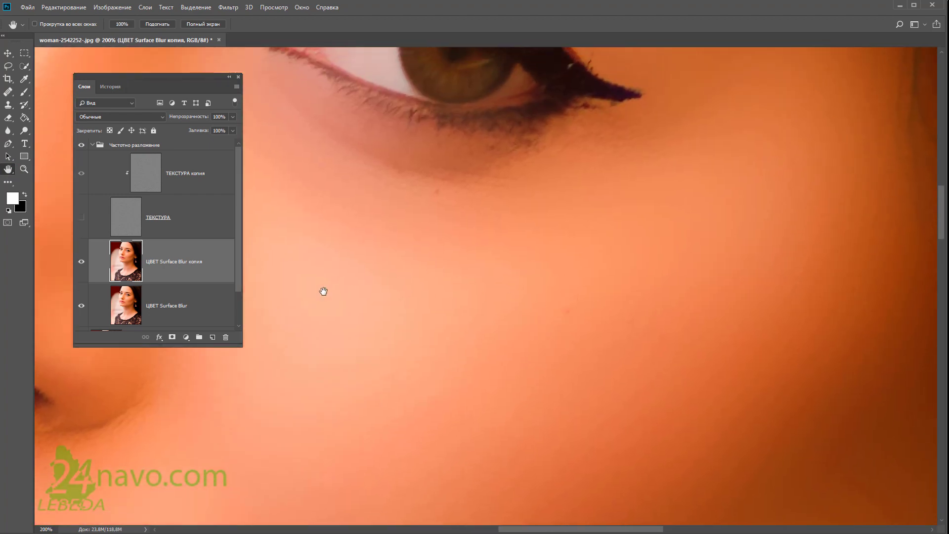
# Clone-stamp clean skin over a small cheek blemish, then pan up toward the forehead.
pyautogui.click(8, 104)
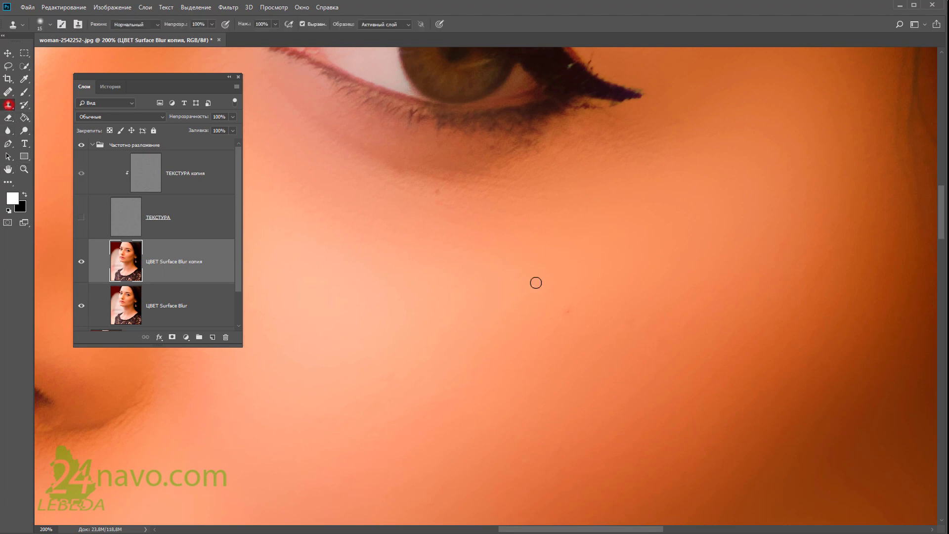
pyautogui.keyDown('alt'); pyautogui.click(581, 291); pyautogui.keyUp('alt')
pyautogui.click(566, 311)
pyautogui.click(9, 170)
pyautogui.moveTo(492, 186)
pyautogui.mouseDown()
pyautogui.moveTo(492, 233)
pyautogui.moveTo(517, 271)
pyautogui.mouseUp()
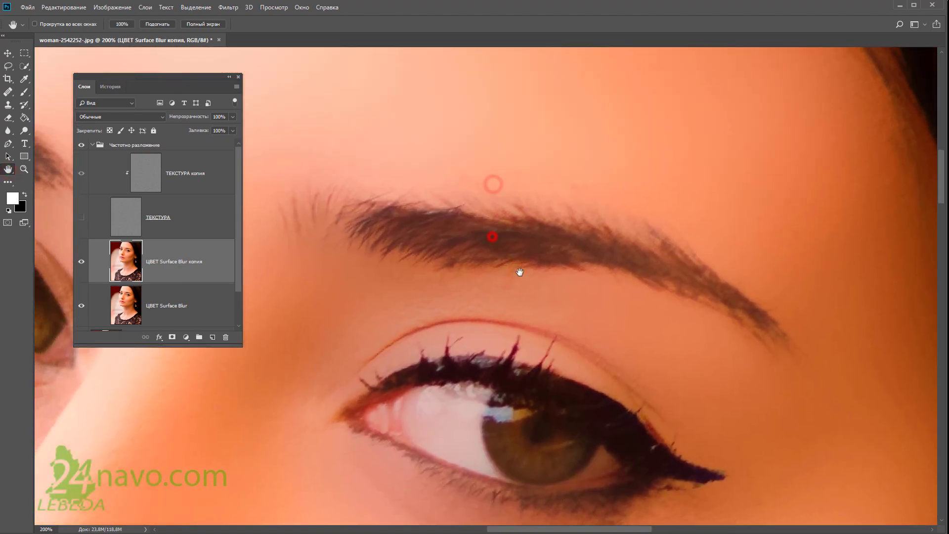
pyautogui.moveTo(492, 237); pyautogui.dragTo(564, 368)
pyautogui.moveTo(503, 303)
pyautogui.mouseDown()
pyautogui.moveTo(533, 328)
pyautogui.moveTo(533, 346)
pyautogui.mouseUp()
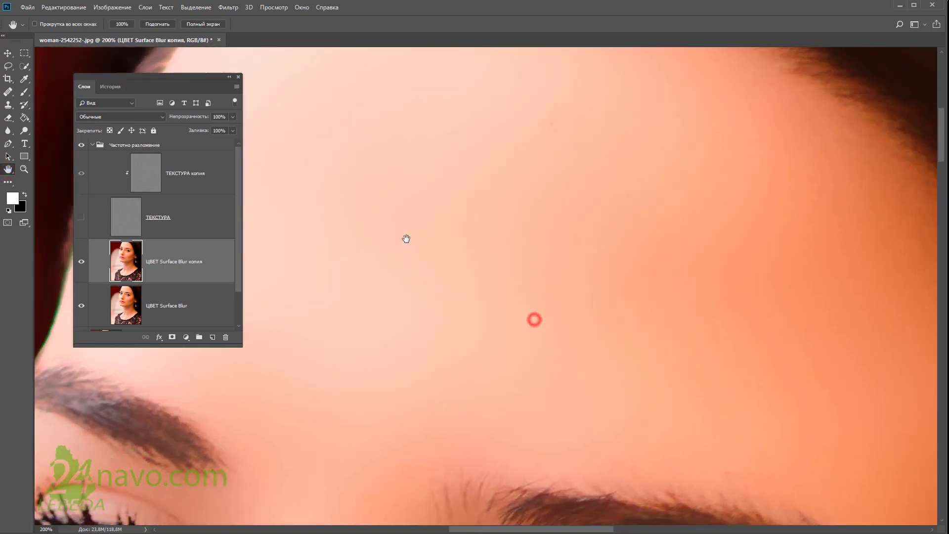
pyautogui.moveTo(438, 255); pyautogui.dragTo(500, 372)
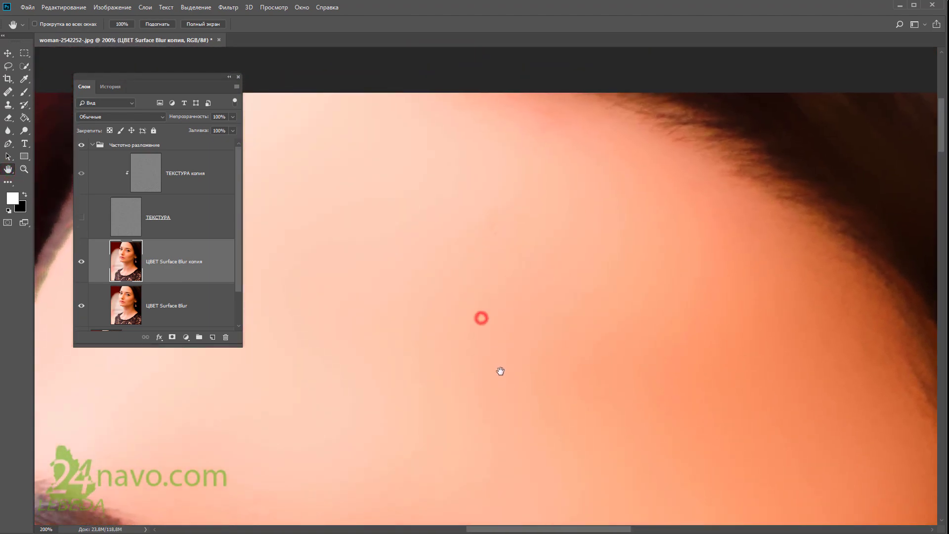
# Zoom in on the next blemish and clone clean skin over it.
pyautogui.press('s')
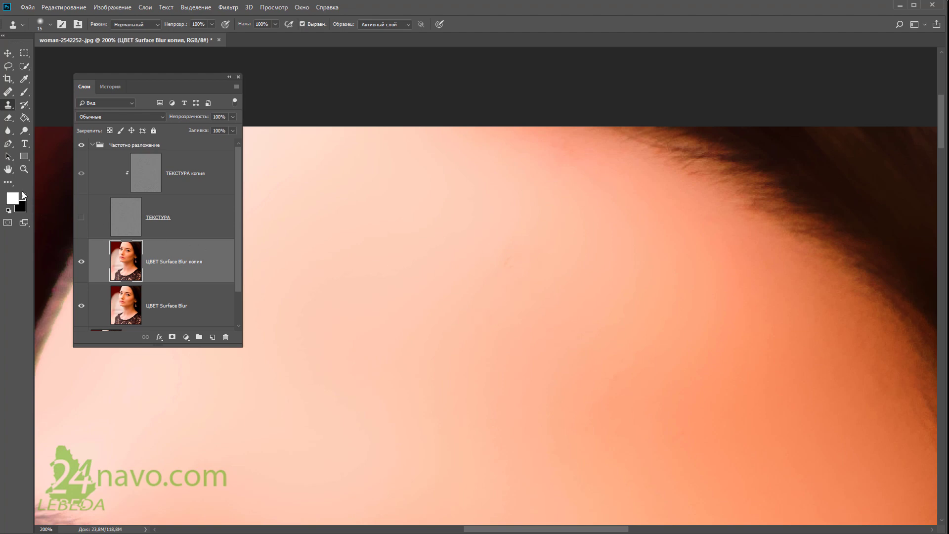
pyautogui.click(23, 171)
pyautogui.click(511, 285)
pyautogui.click(514, 239)
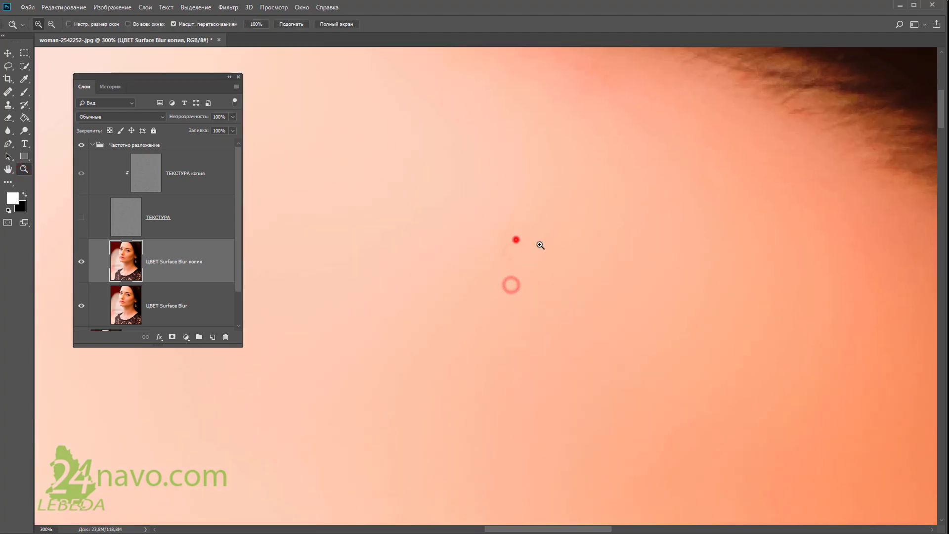
pyautogui.click(512, 254)
pyautogui.press('s')
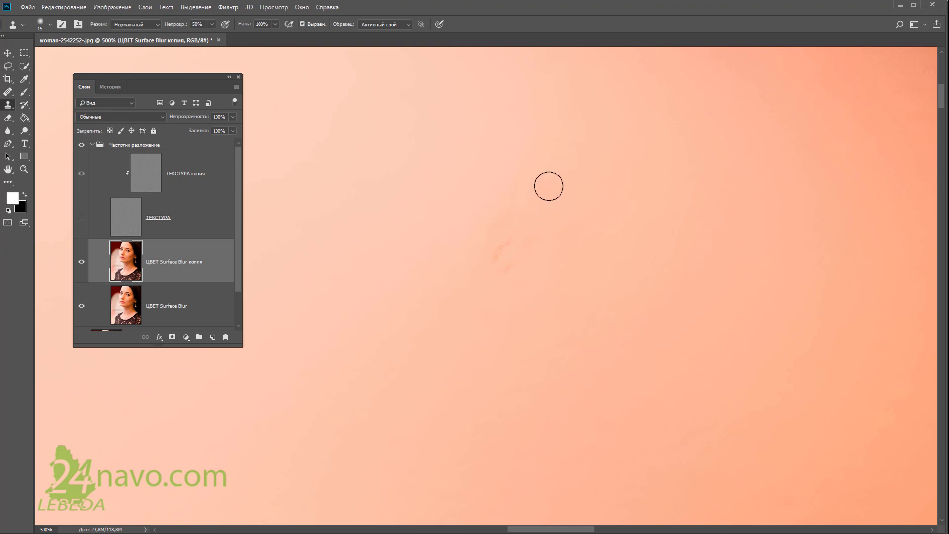
pyautogui.keyDown('alt'); pyautogui.click(561, 175); pyautogui.keyUp('alt')
pyautogui.moveTo(525, 210); pyautogui.dragTo(523, 247)
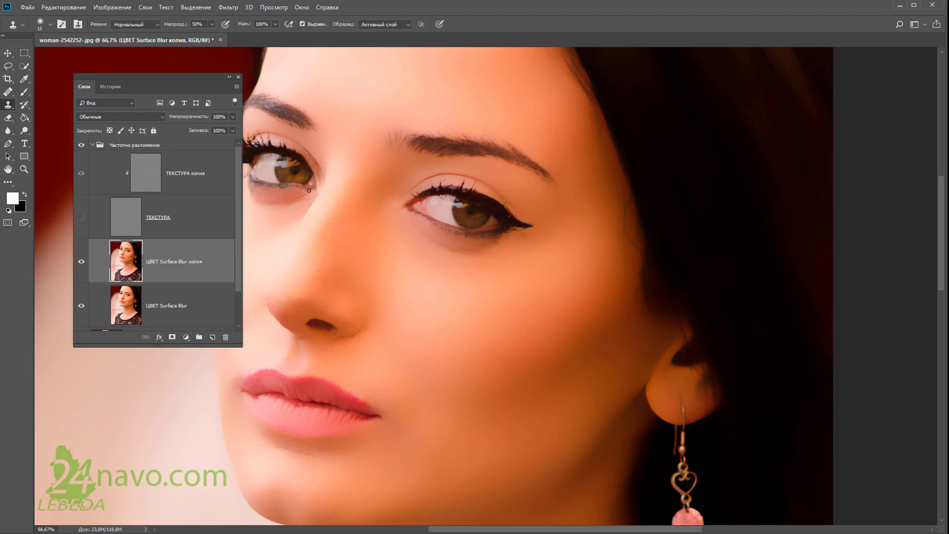
# Show the ТЕКСТУРА layer again and select ТЕКСТУРА копия.
pyautogui.click(81, 217)
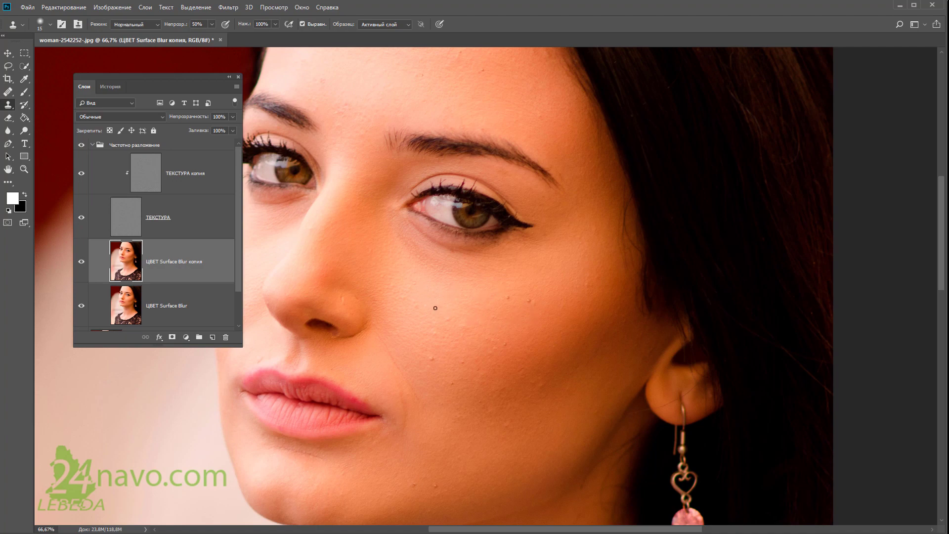
pyautogui.click(213, 177)
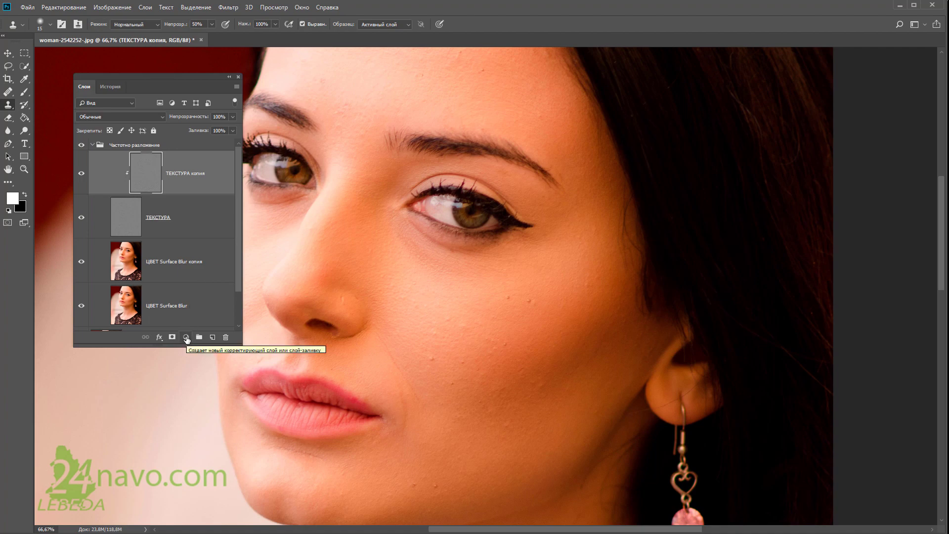
# Add a Brightness/Contrast adjustment layer with Contrast 100 above ТЕКСТУРА копия.
pyautogui.click(186, 338)
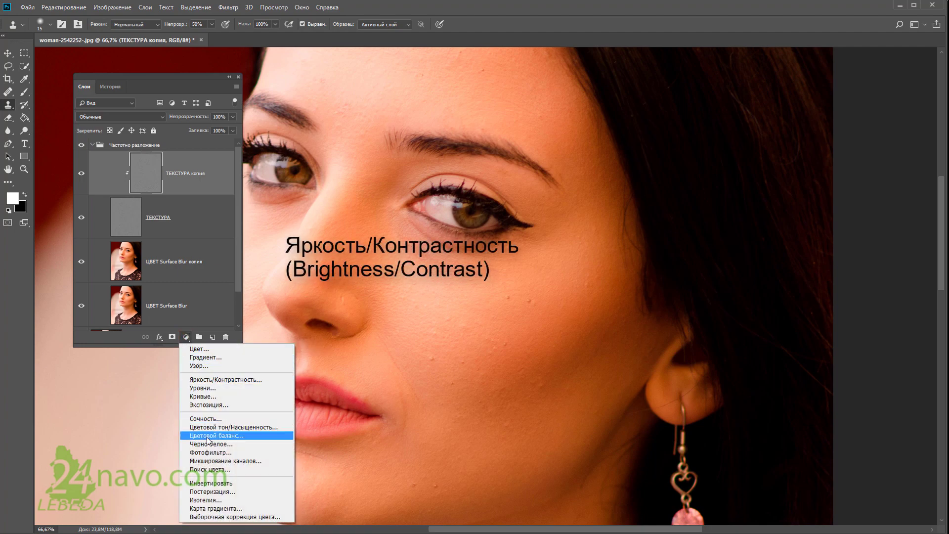
pyautogui.click(225, 379)
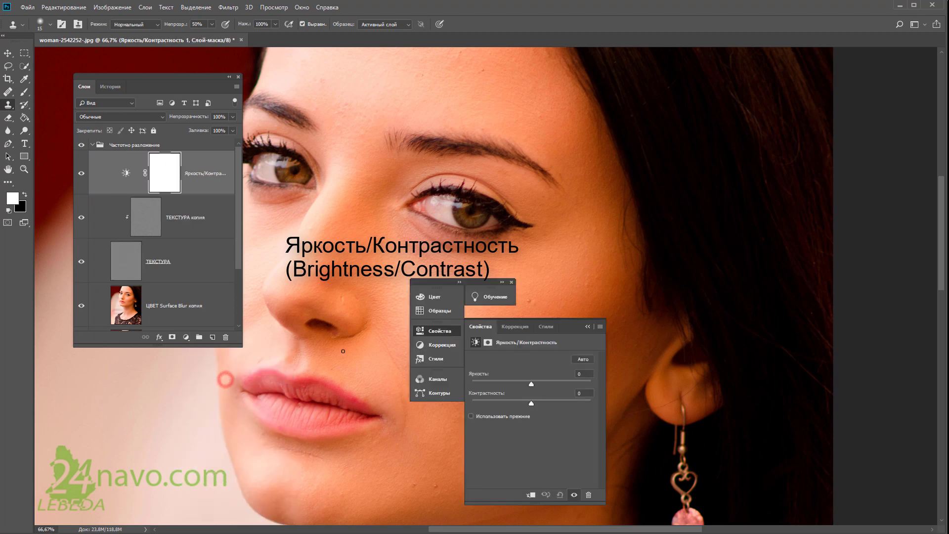
pyautogui.moveTo(531, 402); pyautogui.dragTo(603, 398)
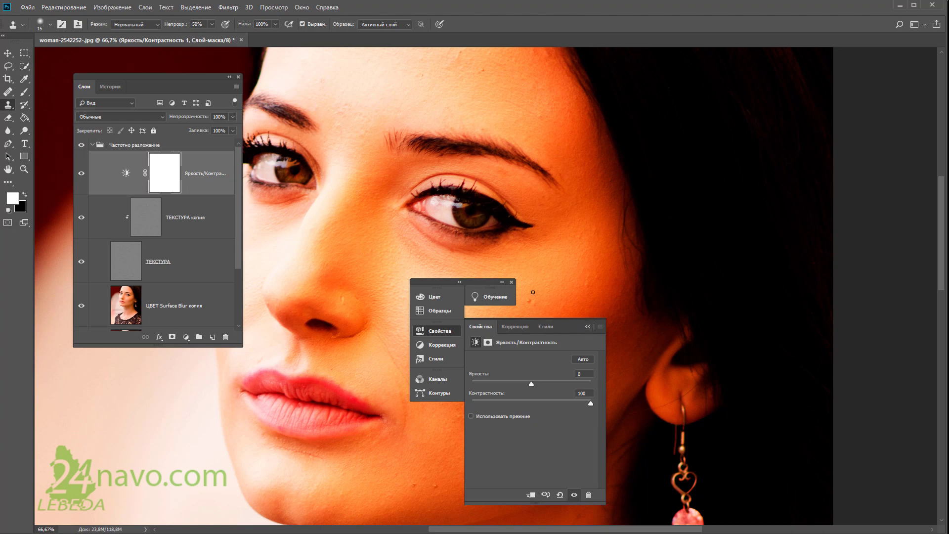
pyautogui.click(513, 282)
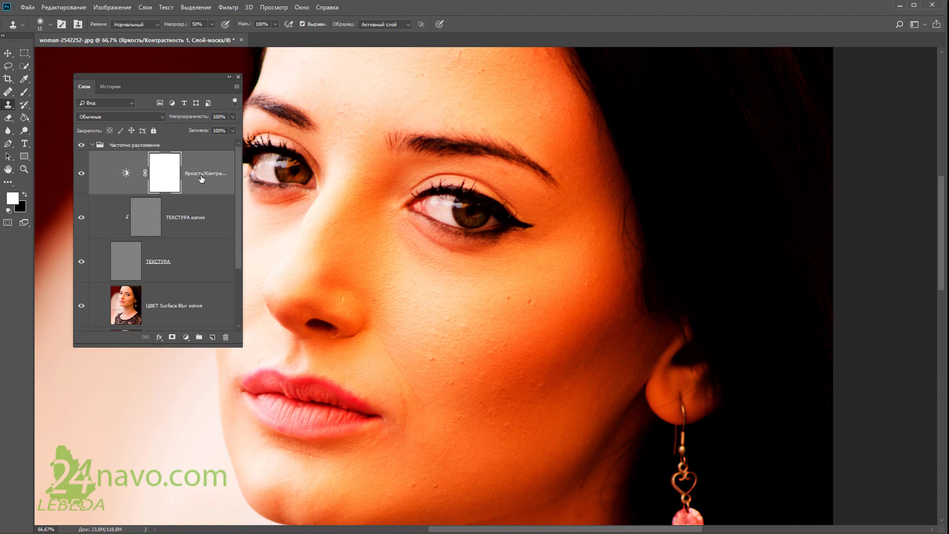
pyautogui.click(236, 87)
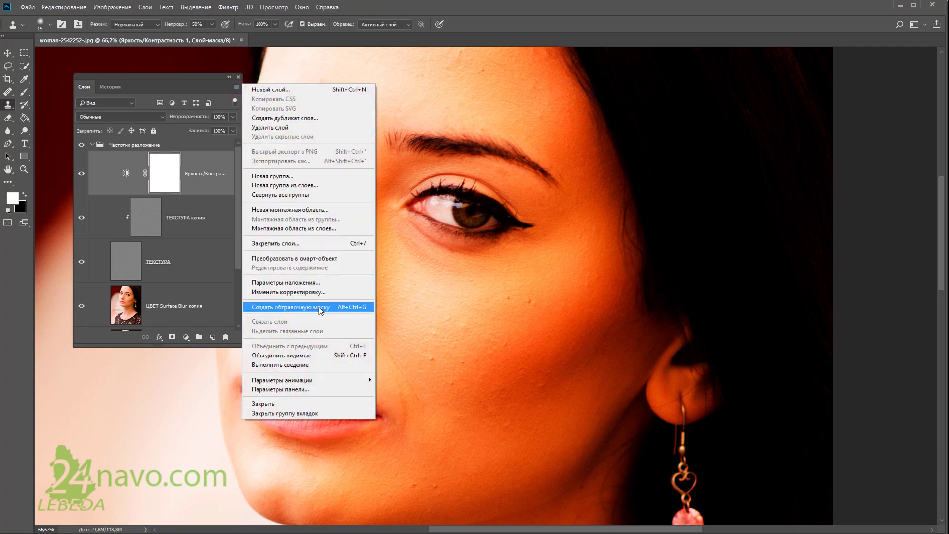
# Clip the Brightness/Contrast layer to ТЕКСТУРА копия and toggle it off and on to compare.
pyautogui.click(320, 307)
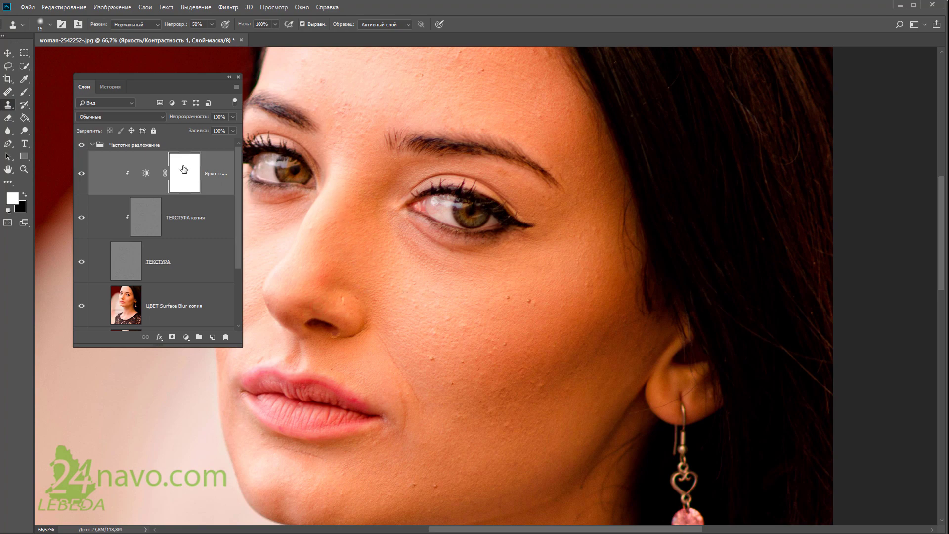
pyautogui.click(82, 174)
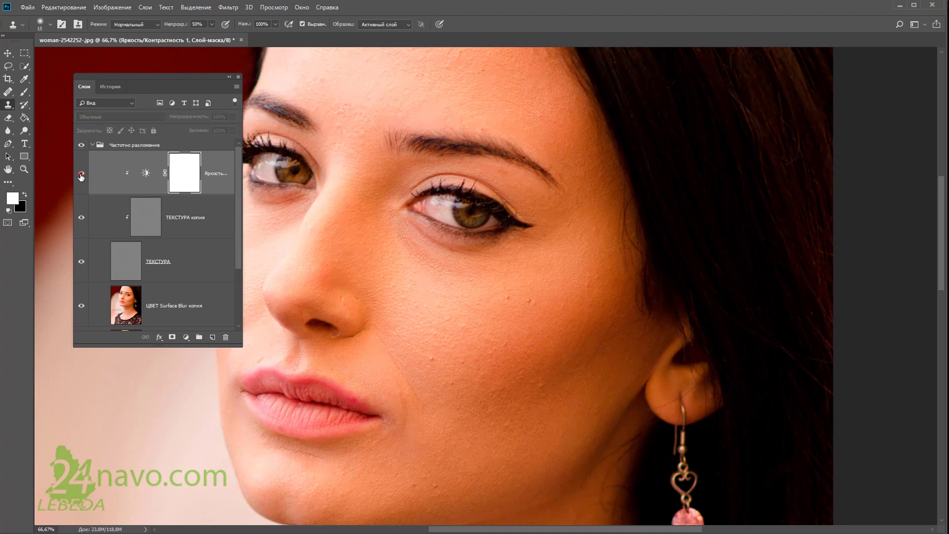
pyautogui.click(81, 176)
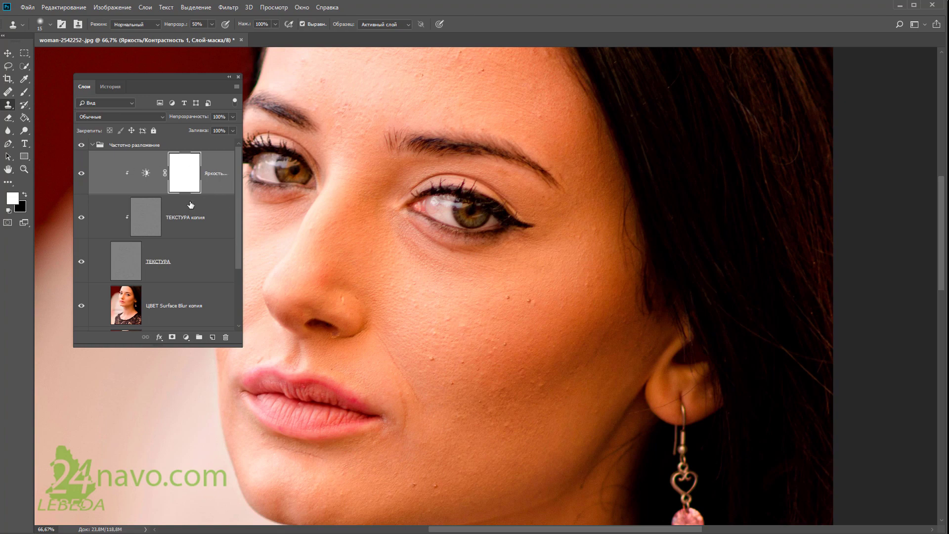
pyautogui.click(81, 175)
# Keep the regular Clone Stamp, set brush hardness to 21%, and select the ТЕКСТУРА копия layer.
pyautogui.rightClick(11, 106)
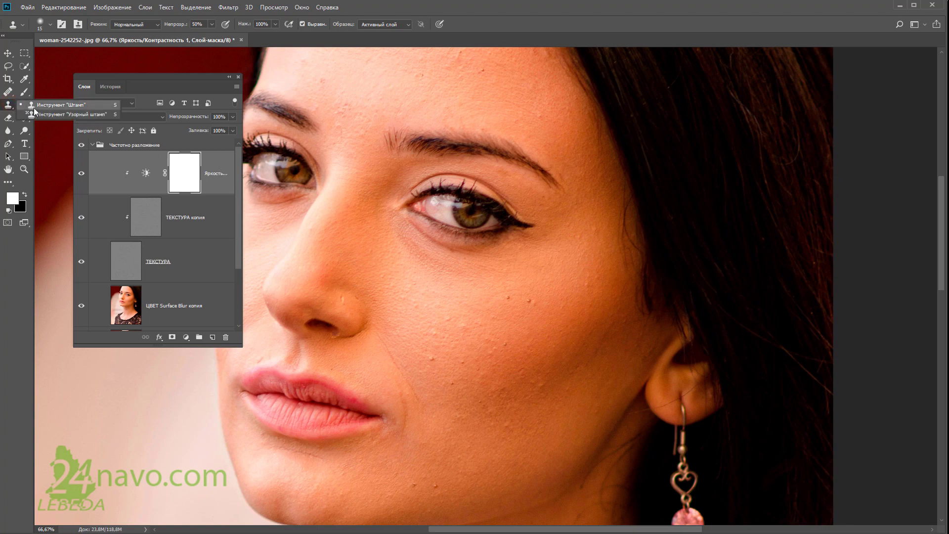
pyautogui.click(34, 107)
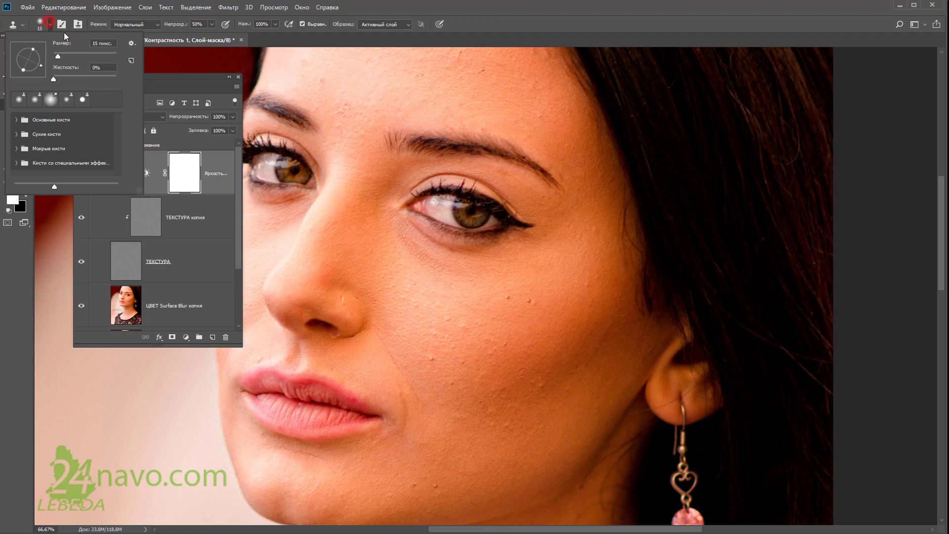
pyautogui.moveTo(54, 76); pyautogui.dragTo(77, 76)
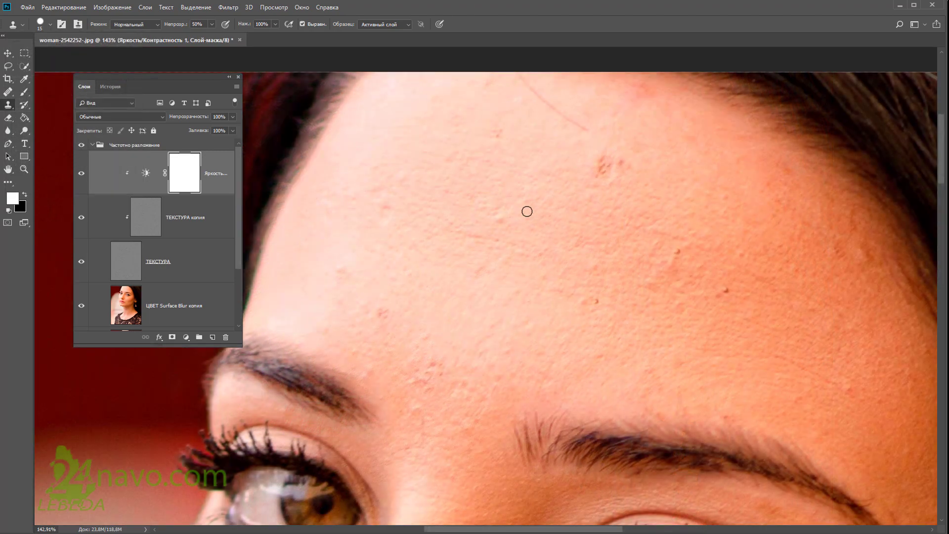
pyautogui.click(217, 220)
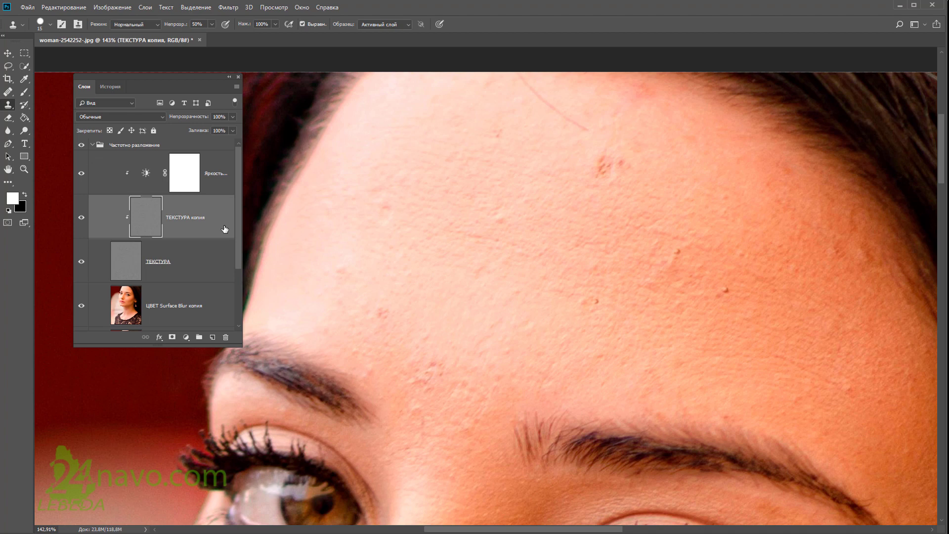
# Expand the layer list down to Фон and hide the ЦВЕТ colour layer to show only texture.
pyautogui.moveTo(237, 345); pyautogui.dragTo(235, 409)
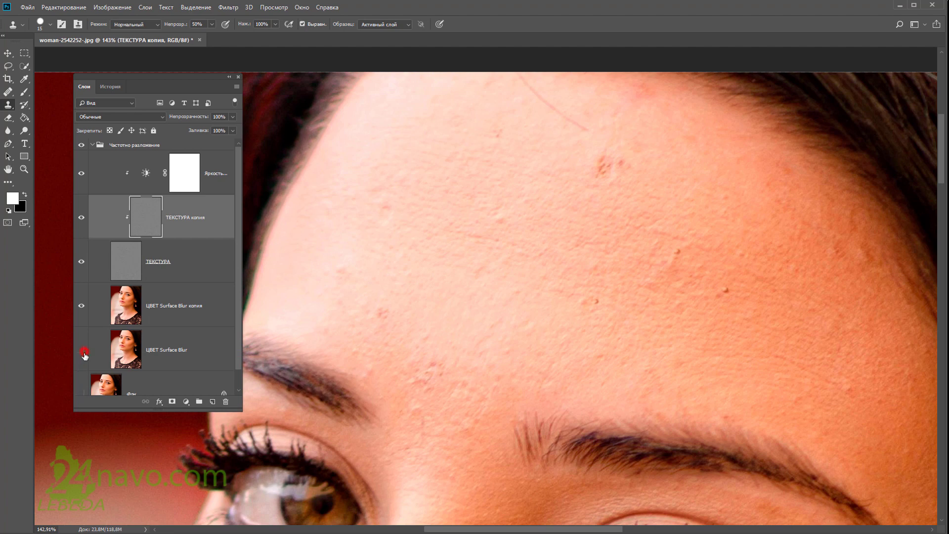
pyautogui.click(80, 307)
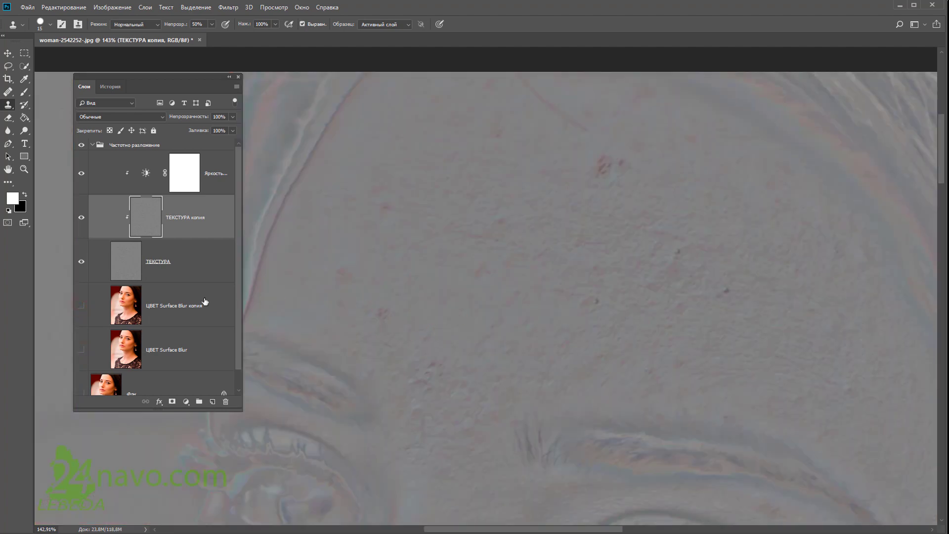
pyautogui.click(81, 307)
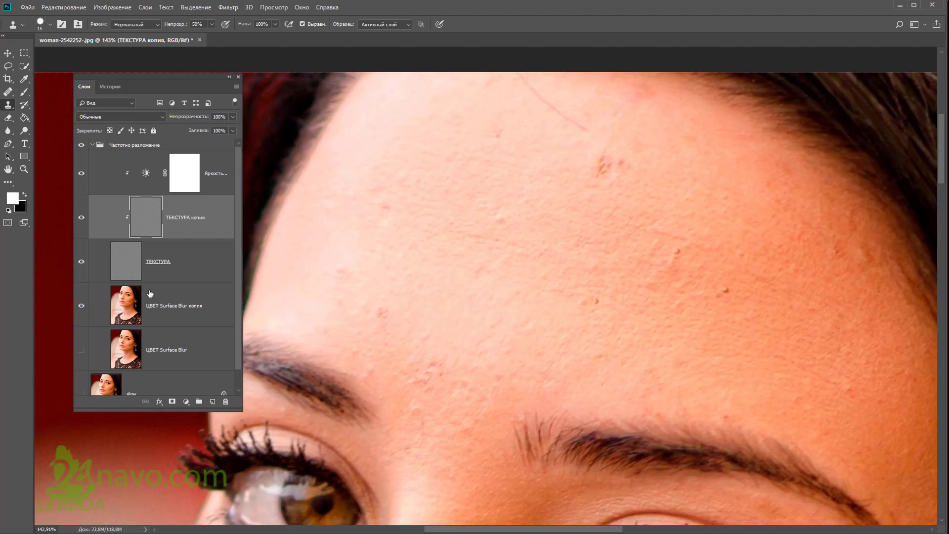
pyautogui.click(81, 307)
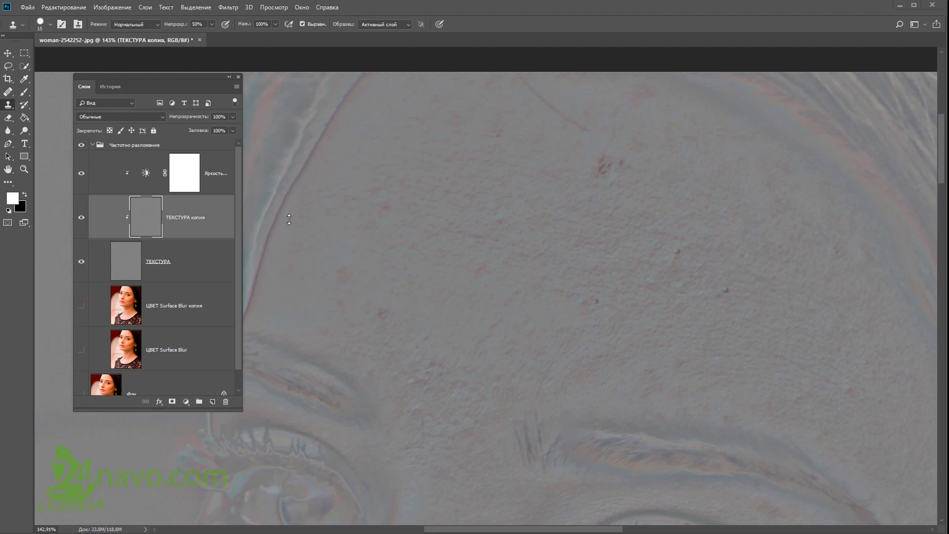
pyautogui.scroll(2, 289, 219)
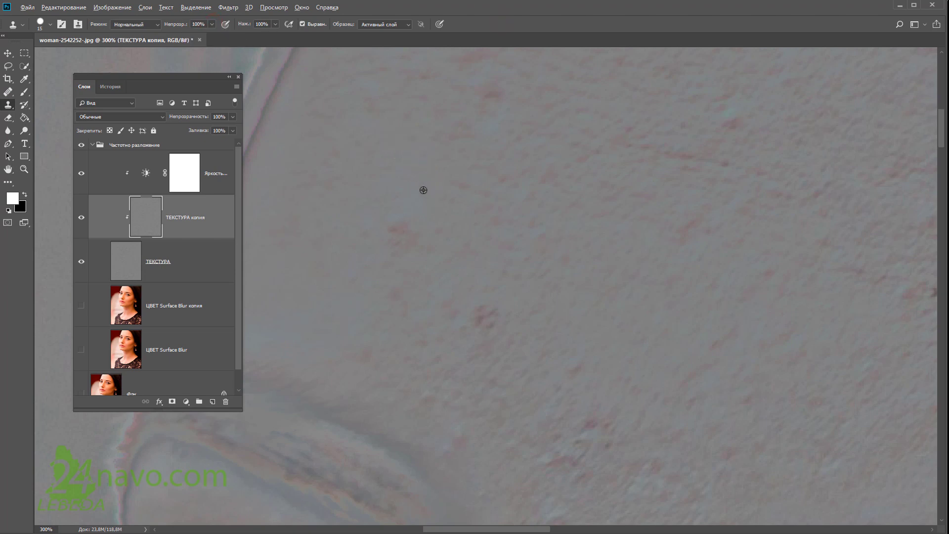
# Alt-sample clean texture, stamp a forehead spot, and soften the brush hardness to 9.
pyautogui.press('alt')
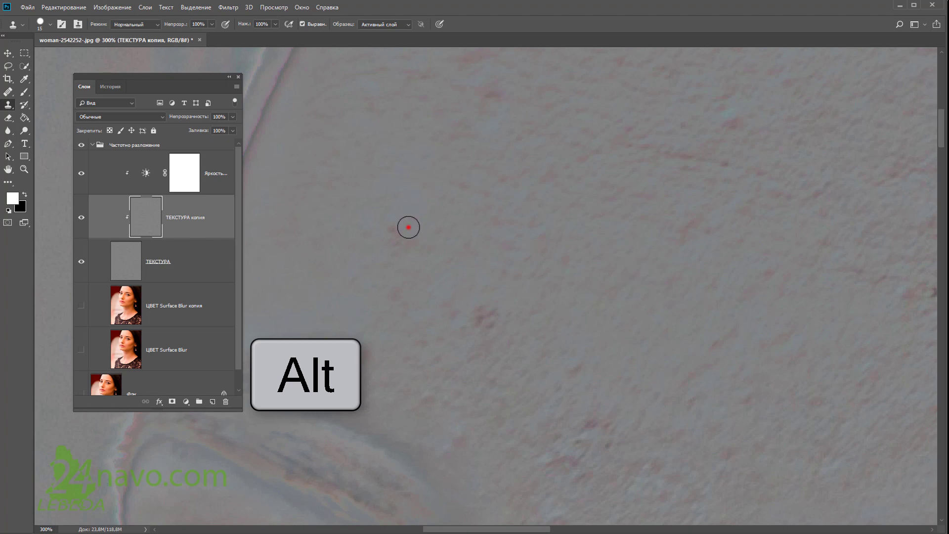
pyautogui.click(408, 227)
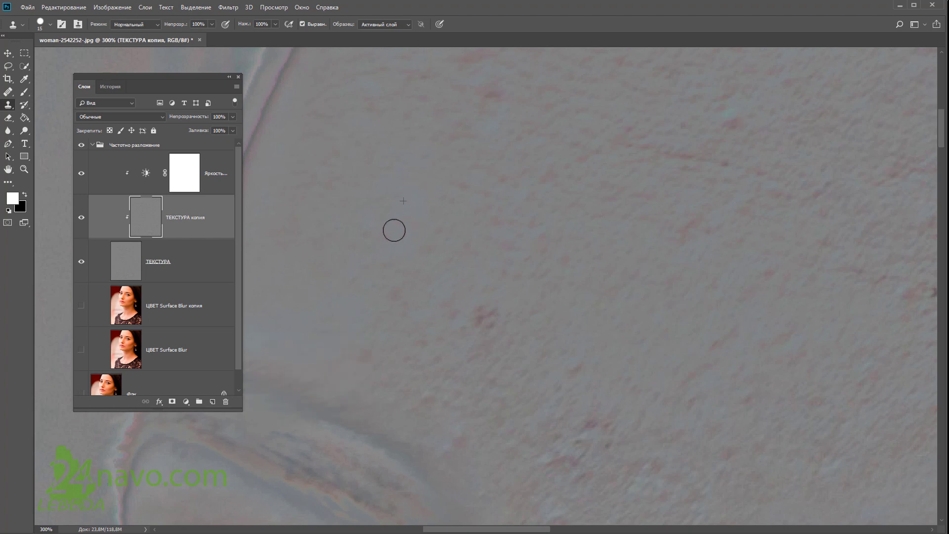
pyautogui.moveTo(397, 247); pyautogui.dragTo(395, 252)
pyautogui.click(25, 23)
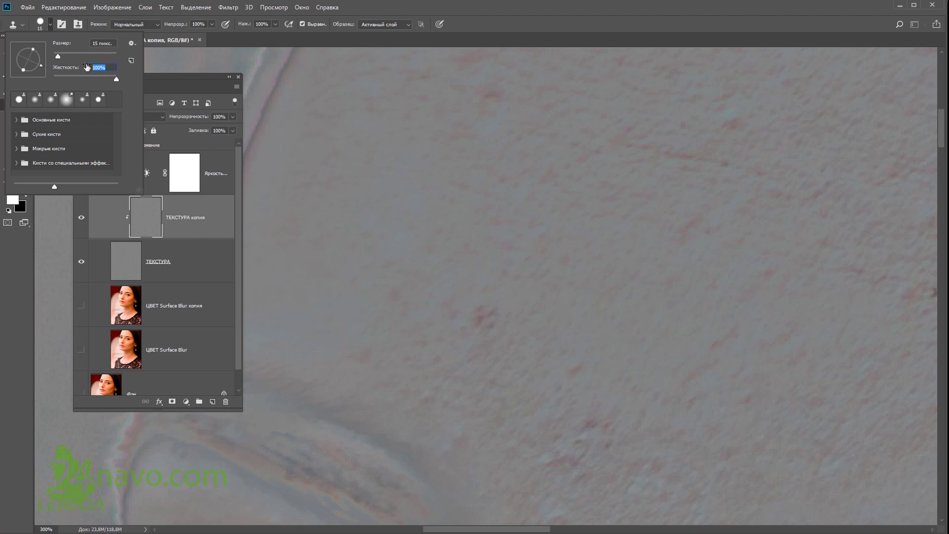
pyautogui.write('9')
pyautogui.press('Return')
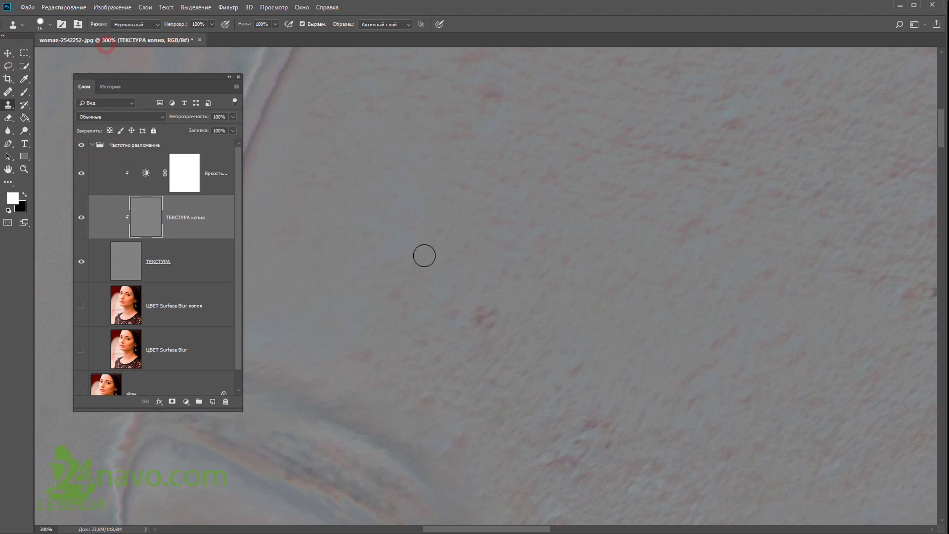
# Clone clean texture over blemishes in the middle and along the top of the forehead.
pyautogui.keyDown('alt'); pyautogui.click(462, 274); pyautogui.keyUp('alt')
pyautogui.moveTo(494, 314); pyautogui.dragTo(489, 325)
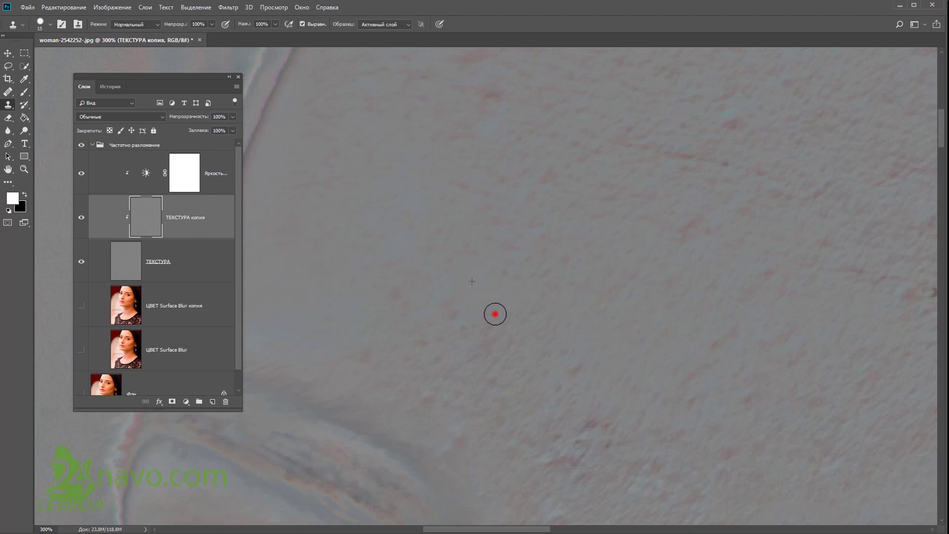
pyautogui.keyDown('alt'); pyautogui.click(460, 279); pyautogui.keyUp('alt')
pyautogui.click(453, 313)
pyautogui.click(465, 323)
pyautogui.keyDown('alt'); pyautogui.click(422, 268); pyautogui.keyUp('alt')
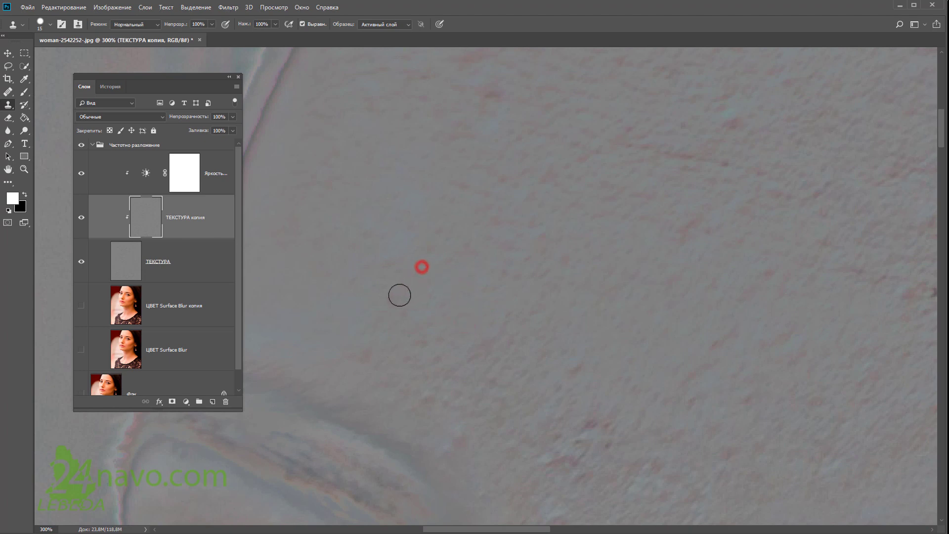
pyautogui.click(400, 296)
pyautogui.keyDown('alt'); pyautogui.click(537, 94); pyautogui.keyUp('alt')
pyautogui.click(504, 98)
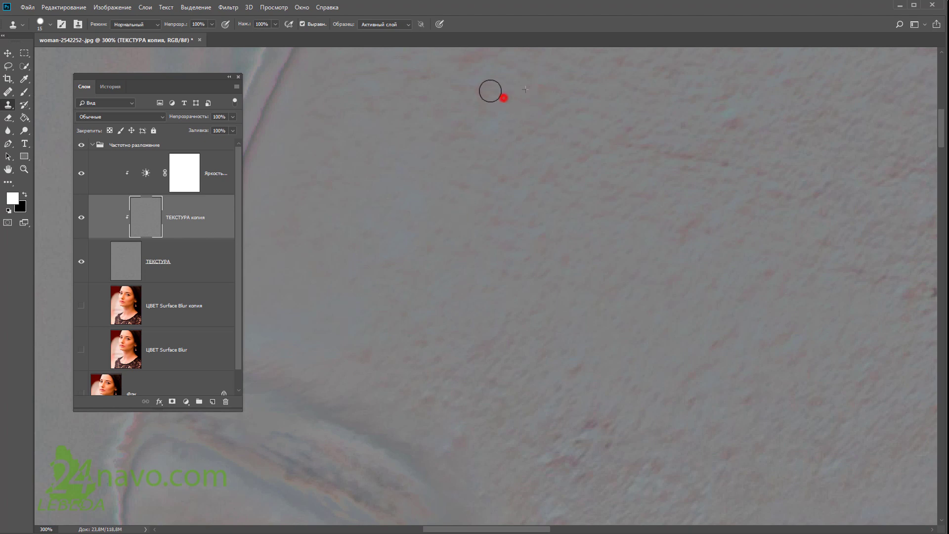
pyautogui.keyDown('alt'); pyautogui.click(692, 107); pyautogui.keyUp('alt')
pyautogui.click(730, 122)
# Sample beside each lower blemish and clone clean texture over it.
pyautogui.keyDown('alt'); pyautogui.click(607, 334); pyautogui.keyUp('alt')
pyautogui.click(575, 364)
pyautogui.keyDown('alt'); pyautogui.click(612, 383); pyautogui.keyUp('alt')
pyautogui.click(579, 415)
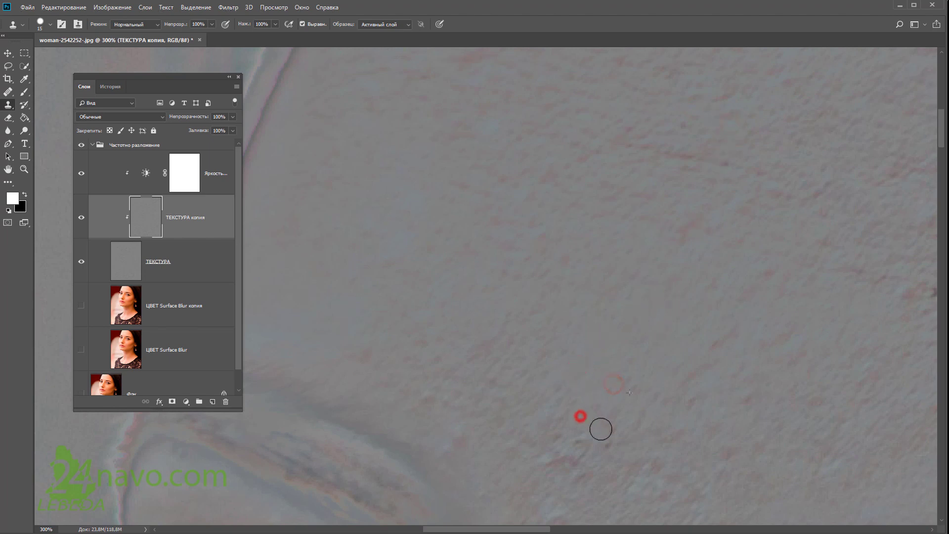
pyautogui.keyDown('alt'); pyautogui.click(585, 407); pyautogui.keyUp('alt')
pyautogui.click(580, 442)
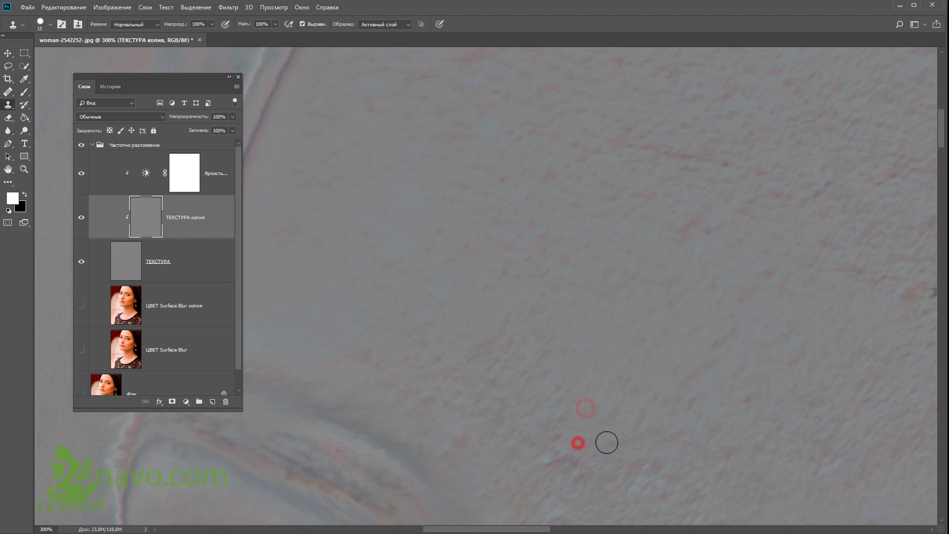
pyautogui.keyDown('alt'); pyautogui.click(602, 415); pyautogui.keyUp('alt')
pyautogui.click(611, 443)
# Pick new clone sources and stamp out the last blemishes lower on the skin.
pyautogui.keyDown('alt'); pyautogui.click(557, 438); pyautogui.keyUp('alt')
pyautogui.keyDown('alt'); pyautogui.click(591, 422); pyautogui.keyUp('alt')
pyautogui.click(570, 458)
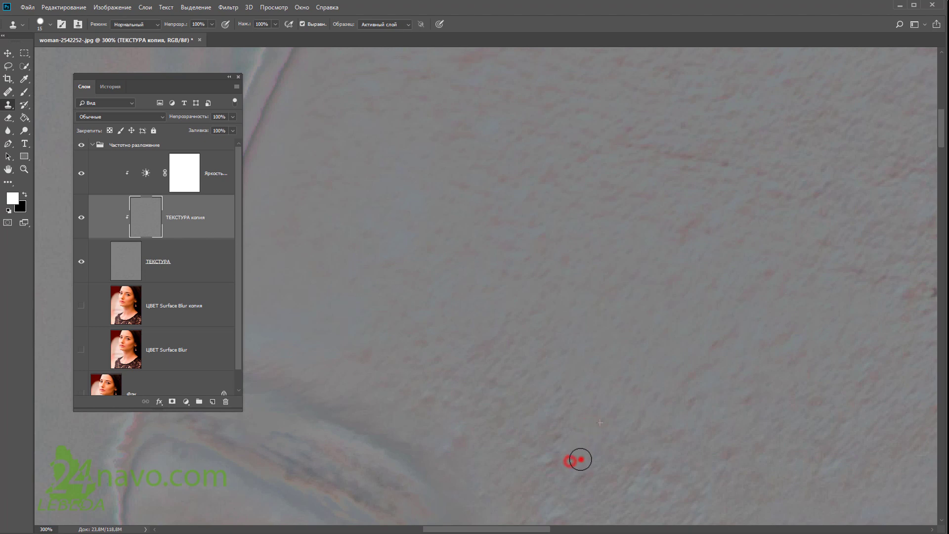
pyautogui.click(553, 461)
pyautogui.click(559, 437)
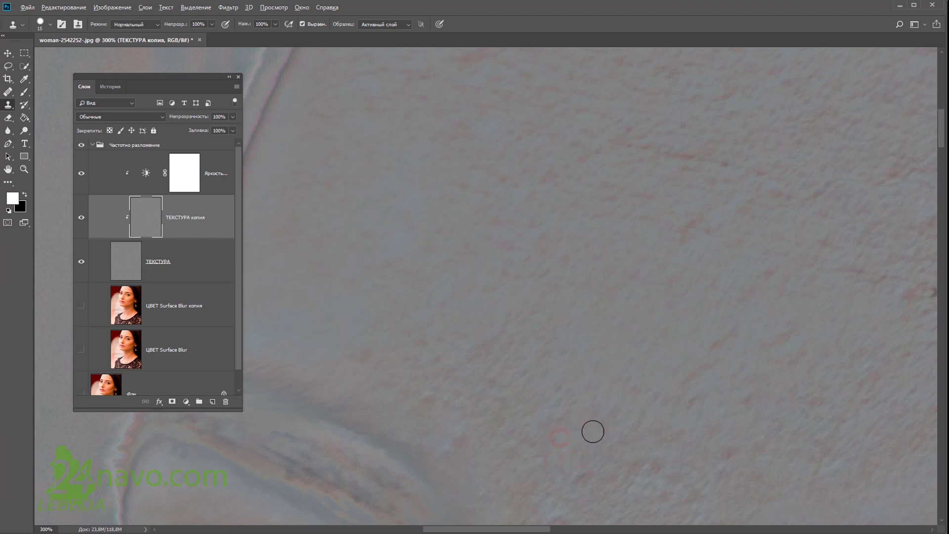
pyautogui.click(587, 447)
pyautogui.click(584, 479)
# Resample clean skin texture and paint it over the central cluster of spots.
pyautogui.click(588, 339)
pyautogui.click(599, 321)
pyautogui.click(624, 330)
pyautogui.click(605, 350)
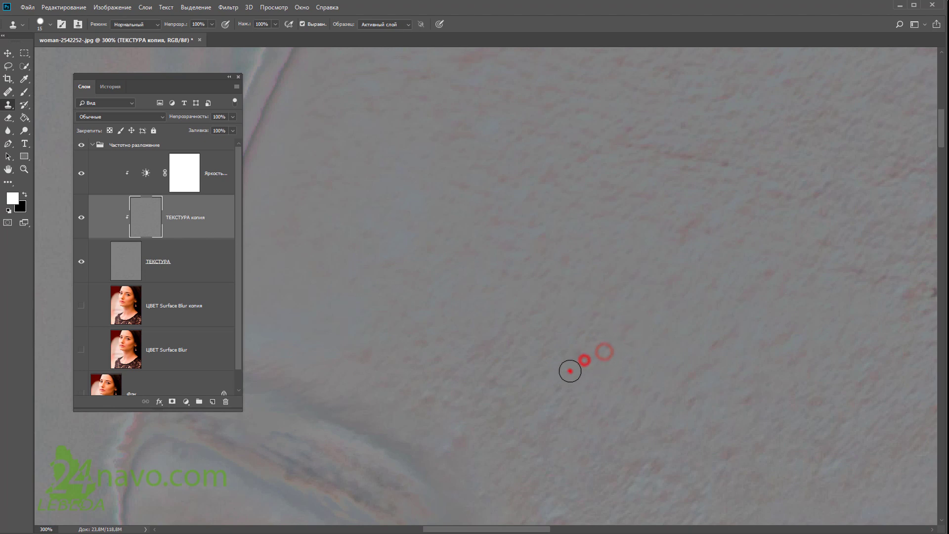
pyautogui.click(570, 371)
pyautogui.click(540, 367)
pyautogui.click(581, 356)
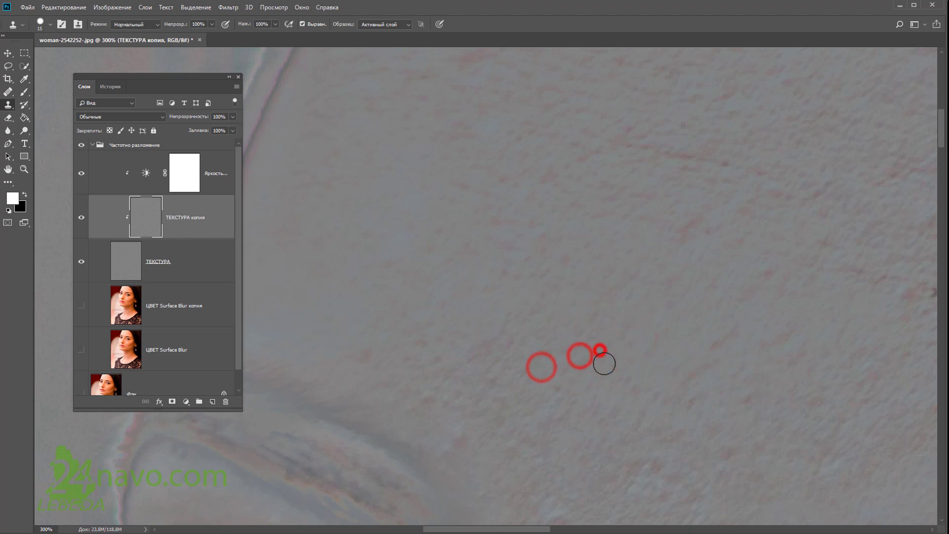
# Clone over the remaining nearby spots, then pan to another area of skin.
pyautogui.keyDown('alt'); pyautogui.click(675, 192); pyautogui.keyUp('alt')
pyautogui.click(688, 228)
pyautogui.click(602, 348)
pyautogui.click(644, 325)
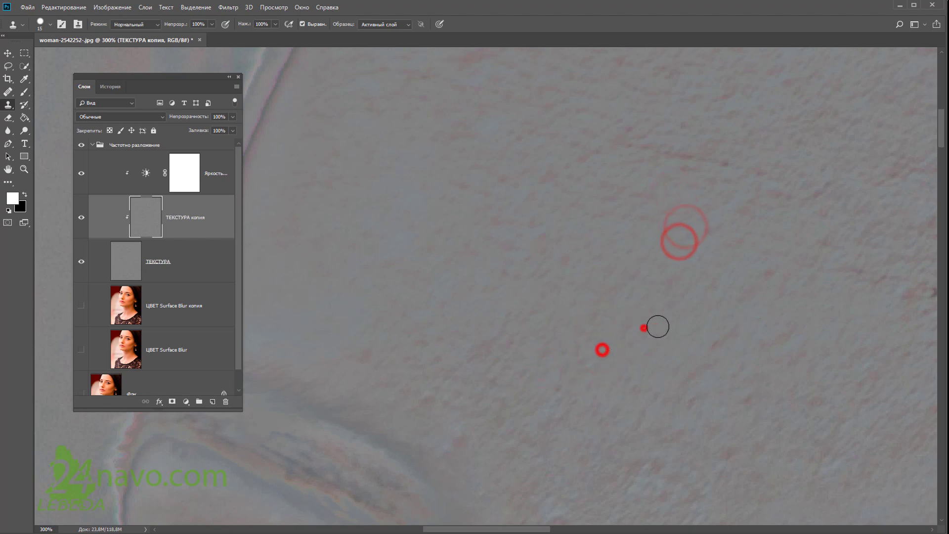
pyautogui.click(593, 360)
pyautogui.click(648, 356)
pyautogui.moveTo(705, 210)
pyautogui.mouseDown()
pyautogui.moveTo(610, 277)
pyautogui.moveTo(535, 280)
pyautogui.mouseUp()
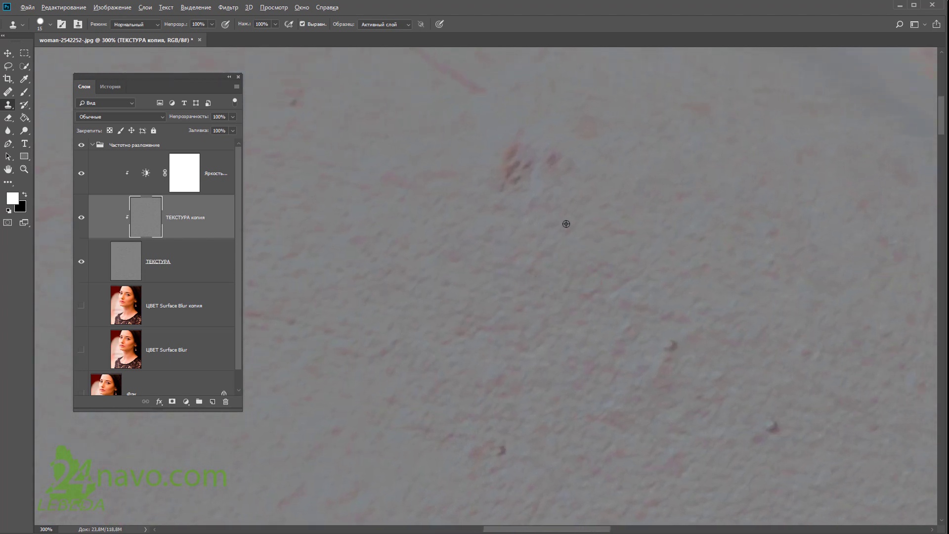
# Clone over the two dark blemishes on the grey texture.
pyautogui.click(556, 164)
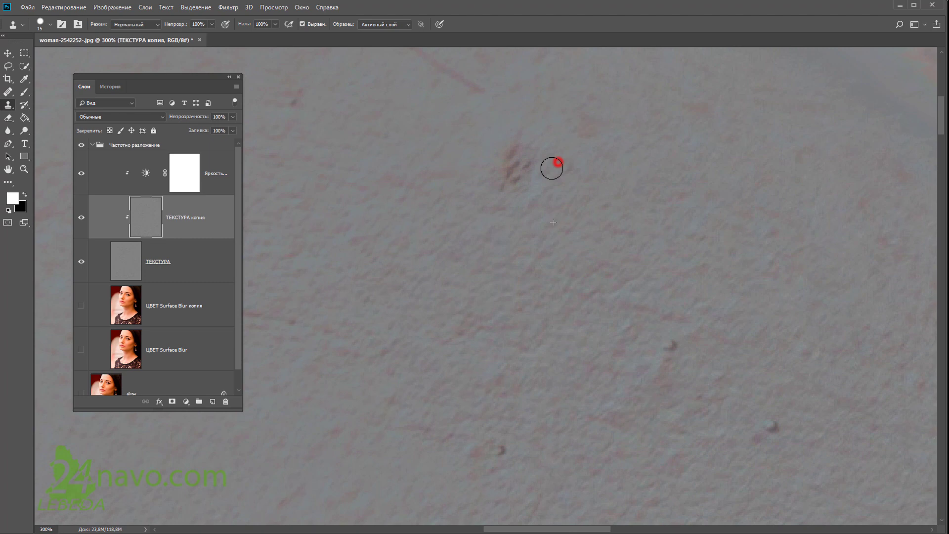
pyautogui.click(525, 183)
pyautogui.click(533, 149)
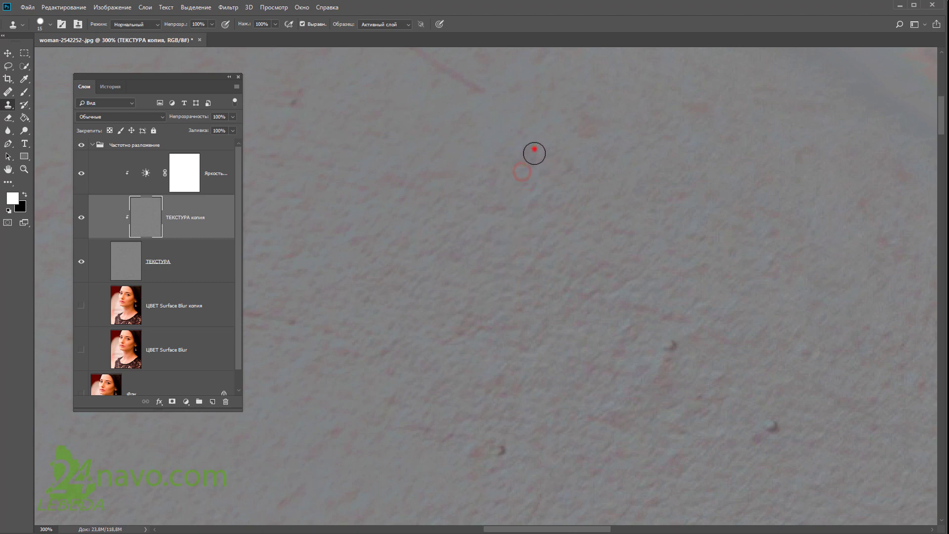
# Switch to the Patch Tool and patch three spots, including the red one, with clean skin.
pyautogui.click(8, 105)
pyautogui.click(8, 94)
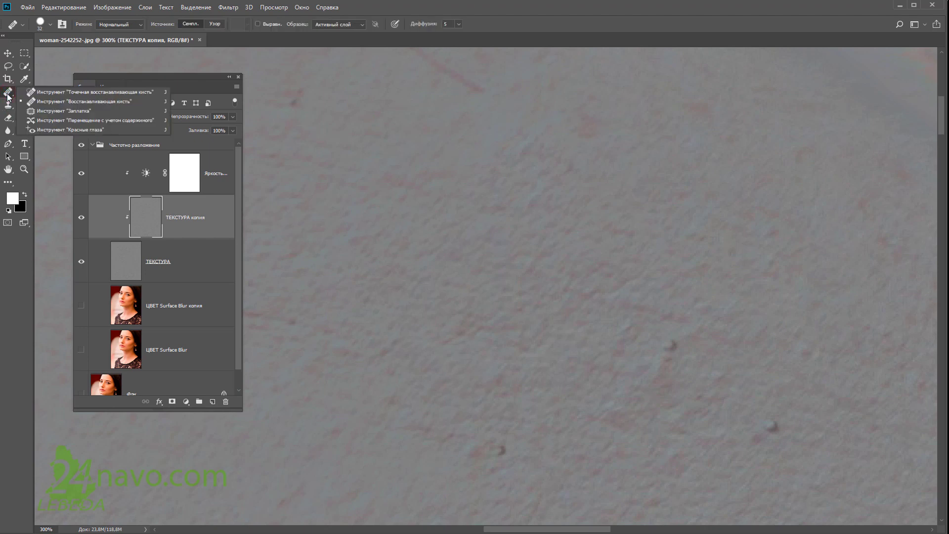
pyautogui.click(36, 111)
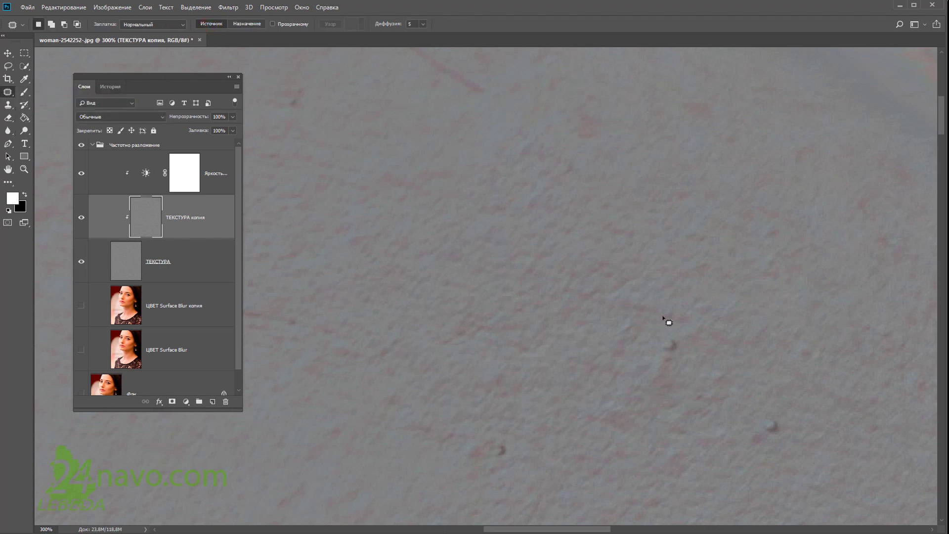
pyautogui.click(664, 332)
pyautogui.moveTo(663, 327)
pyautogui.mouseDown()
pyautogui.moveTo(653, 335)
pyautogui.moveTo(710, 291)
pyautogui.mouseUp()
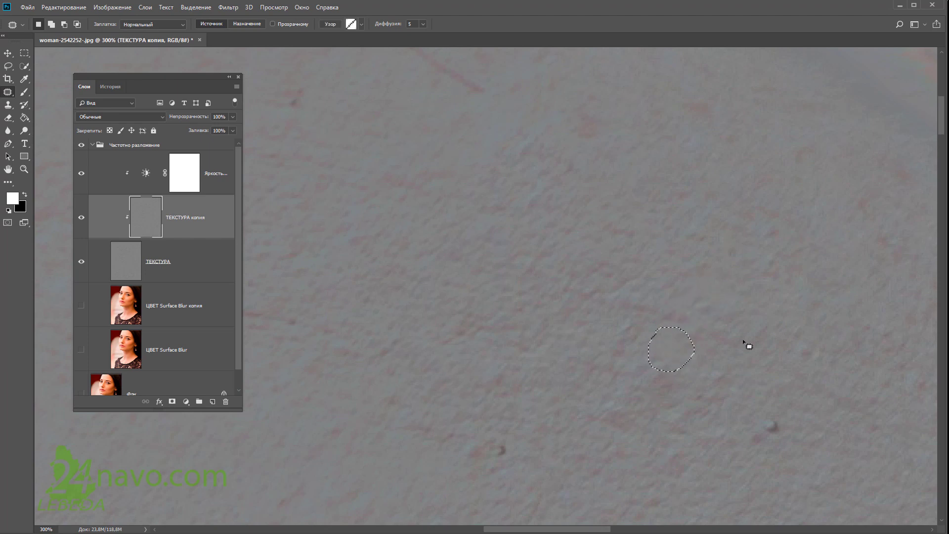
pyautogui.moveTo(759, 401); pyautogui.dragTo(797, 381)
pyautogui.moveTo(500, 428)
pyautogui.mouseDown()
pyautogui.moveTo(529, 451)
pyautogui.moveTo(500, 429)
pyautogui.moveTo(525, 403)
pyautogui.mouseUp()
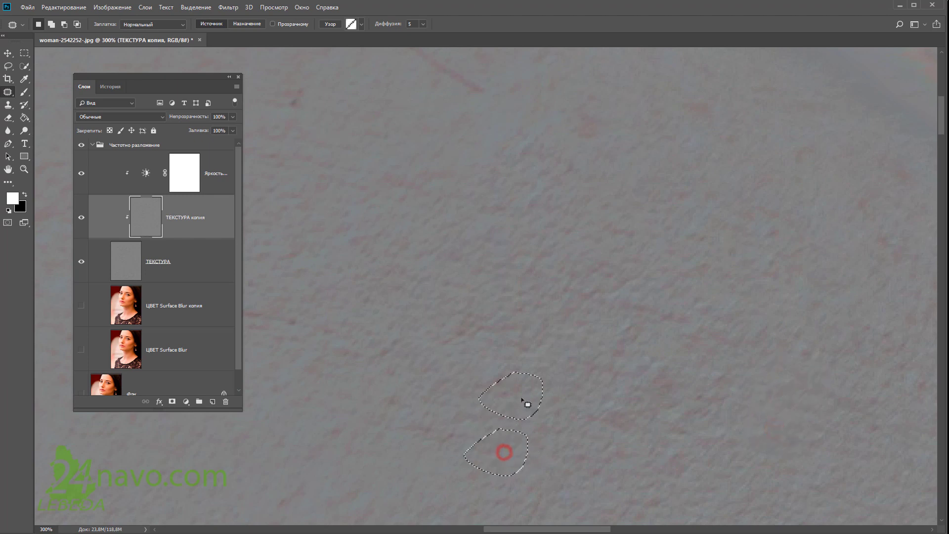
pyautogui.click(502, 435)
# Patch more spots near the top and along the curve with nearby clean skin.
pyautogui.moveTo(305, 74); pyautogui.dragTo(303, 75)
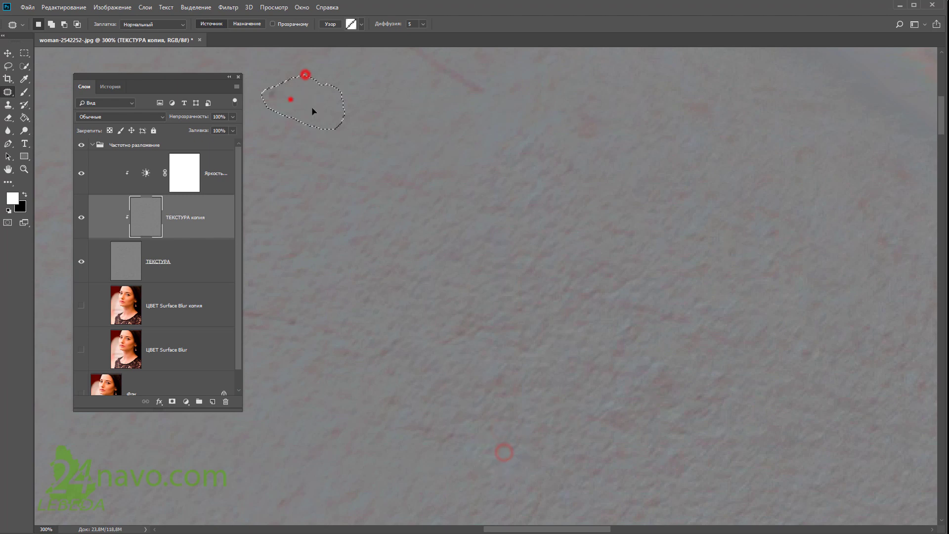
pyautogui.moveTo(689, 312)
pyautogui.mouseDown()
pyautogui.moveTo(571, 330)
pyautogui.moveTo(555, 322)
pyautogui.mouseUp()
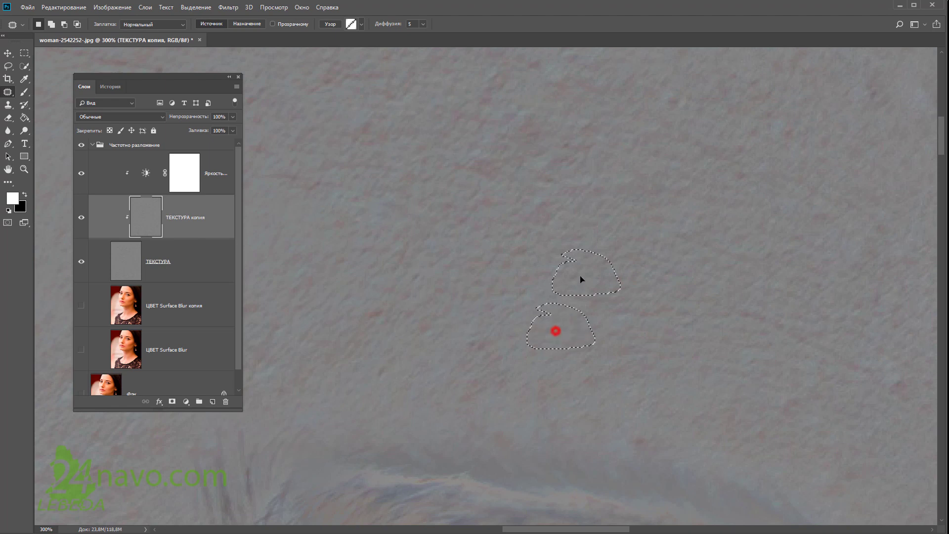
pyautogui.moveTo(477, 321); pyautogui.dragTo(475, 324)
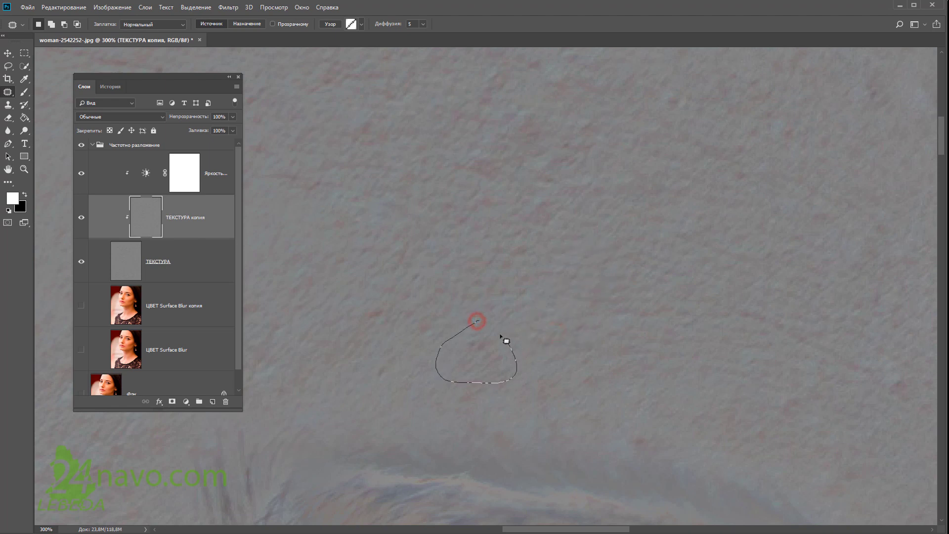
pyautogui.moveTo(487, 364); pyautogui.dragTo(523, 356)
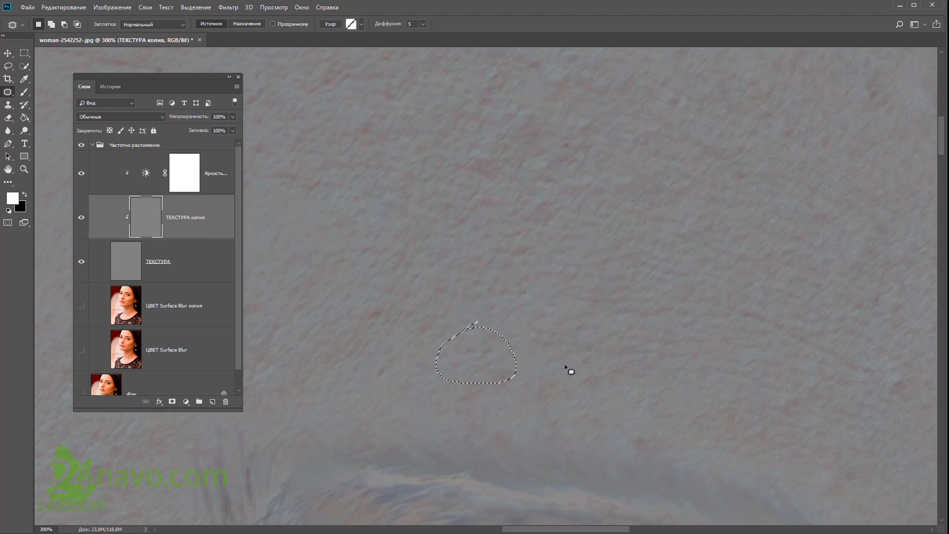
pyautogui.click(562, 369)
pyautogui.scroll(-3, 392, 301)
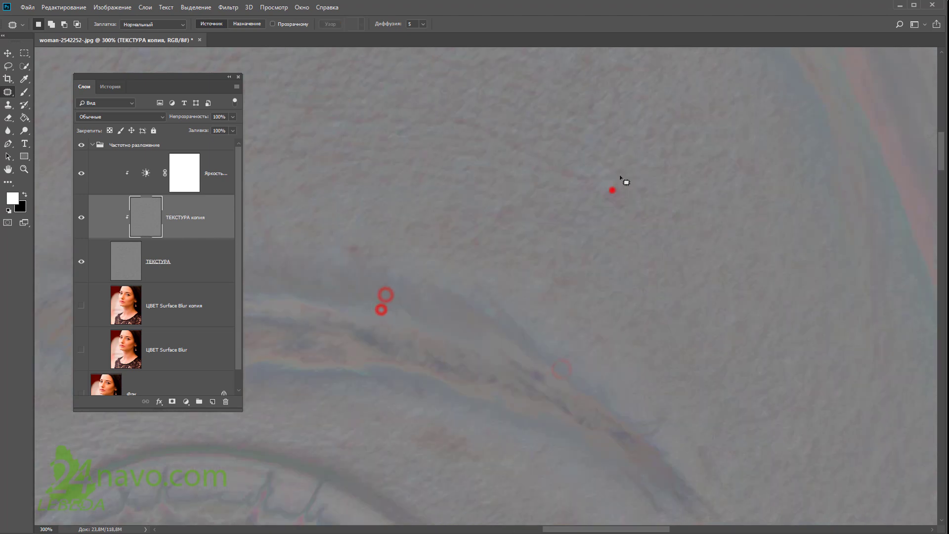
pyautogui.moveTo(605, 172)
pyautogui.mouseDown()
pyautogui.moveTo(631, 170)
pyautogui.moveTo(370, 226)
pyautogui.mouseUp()
pyautogui.click(362, 241)
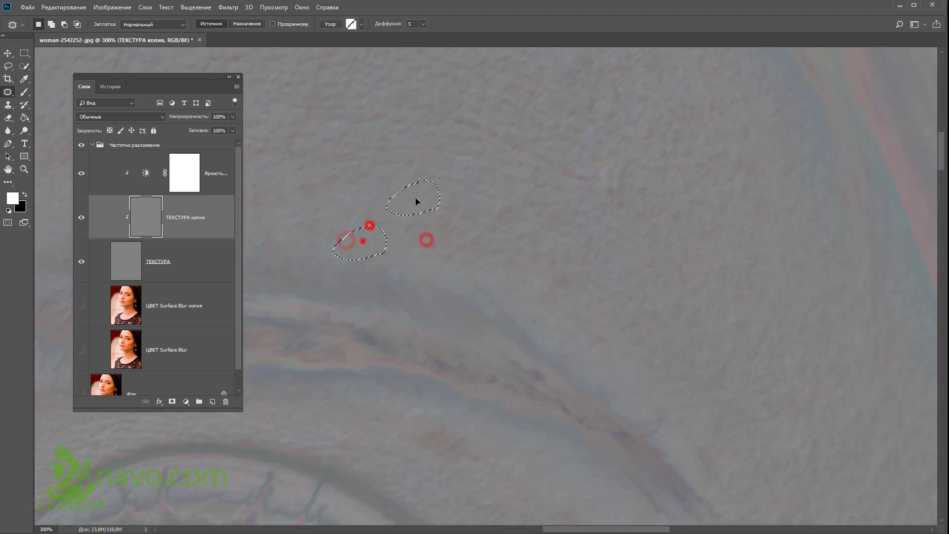
pyautogui.moveTo(678, 202); pyautogui.dragTo(737, 224)
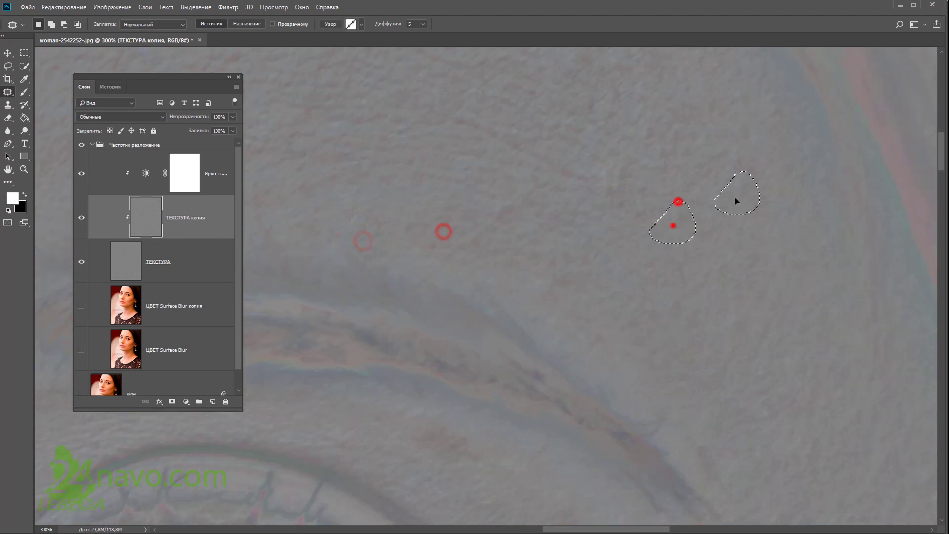
# Show the ЦВЕТ colour layer, hide the brightness adjustment, and toggle ТЕКСТУРА копия for before/after.
pyautogui.click(81, 308)
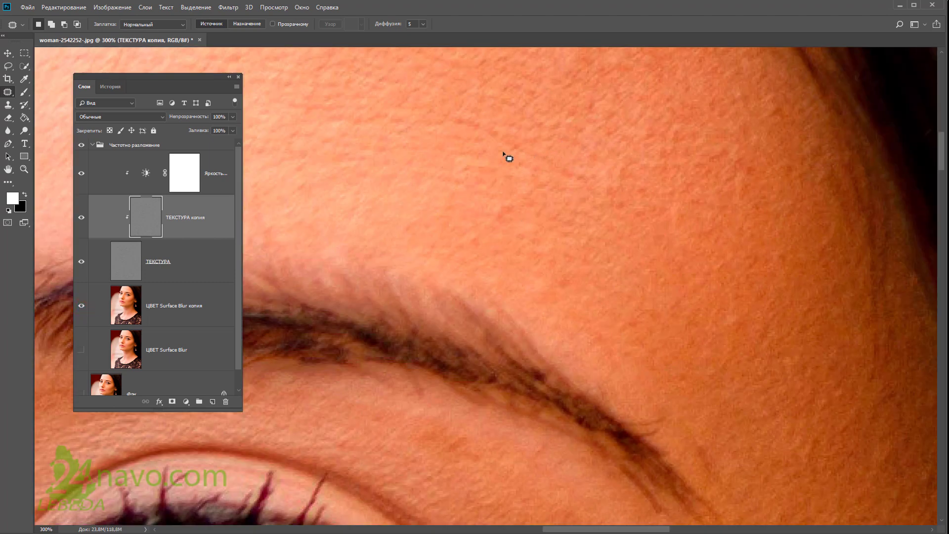
pyautogui.click(81, 174)
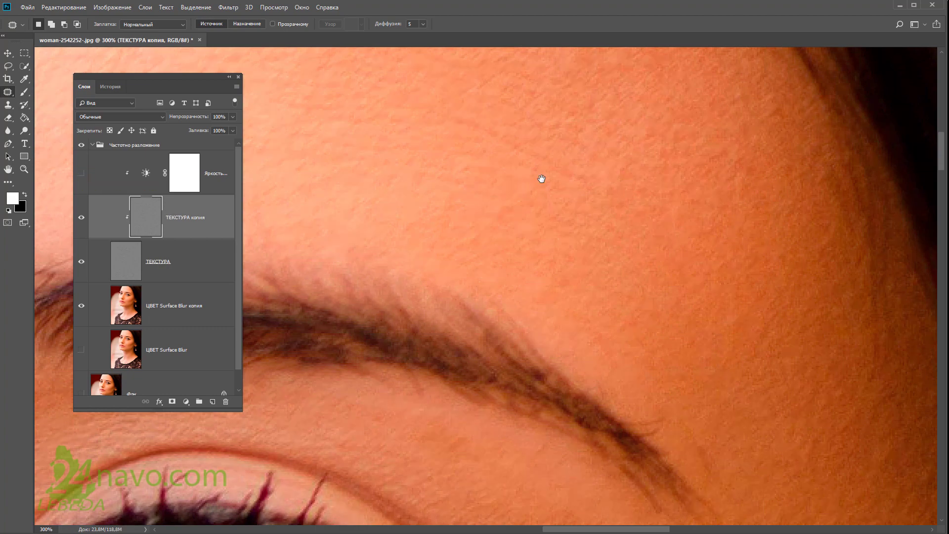
pyautogui.moveTo(531, 168)
pyautogui.mouseDown()
pyautogui.moveTo(501, 282)
pyautogui.moveTo(523, 321)
pyautogui.mouseUp()
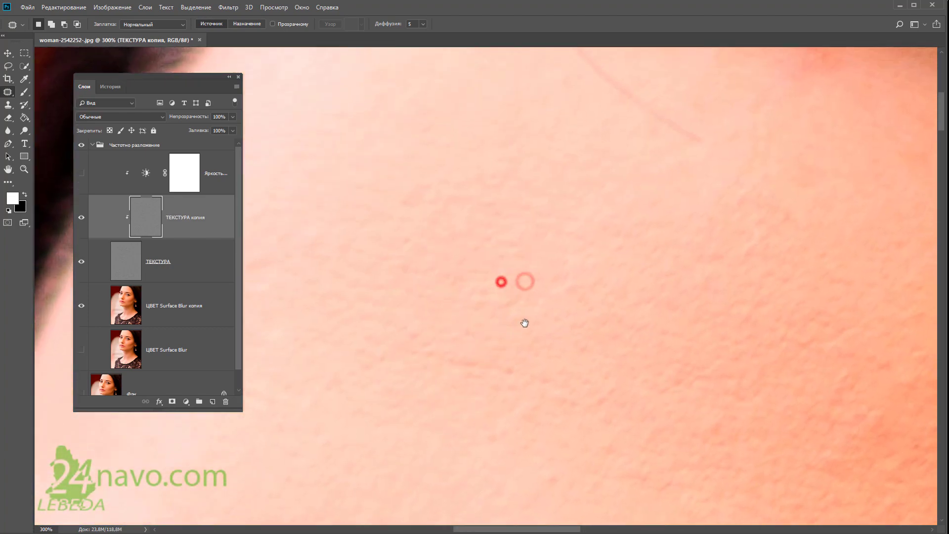
pyautogui.click(80, 218)
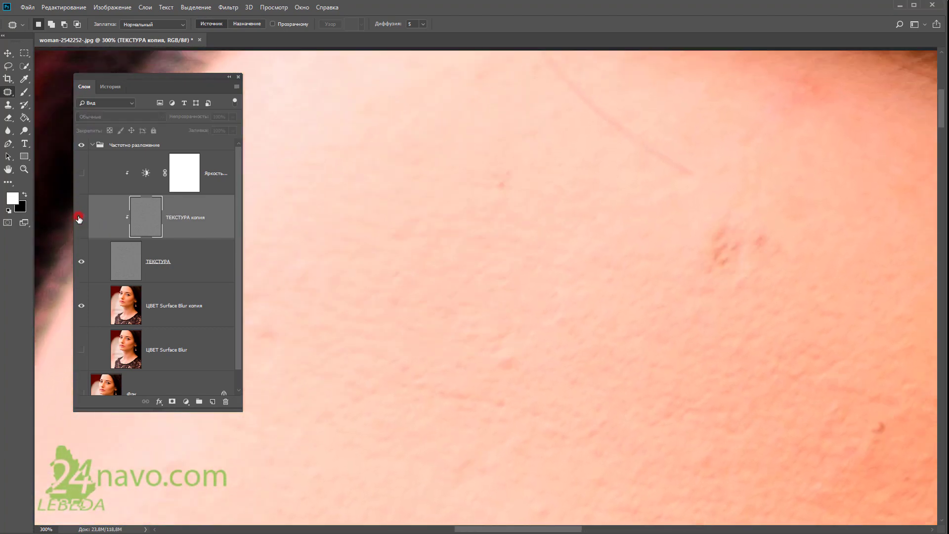
pyautogui.click(79, 218)
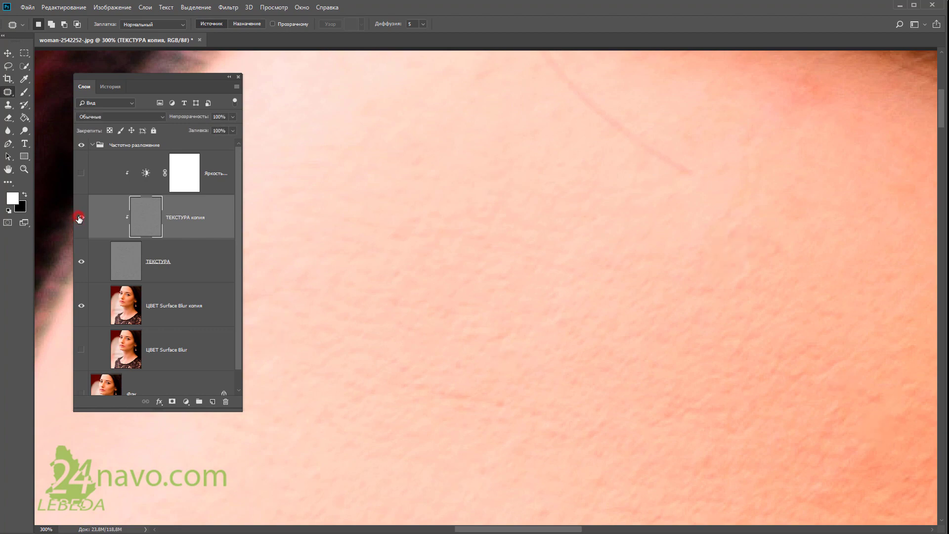
pyautogui.click(79, 218)
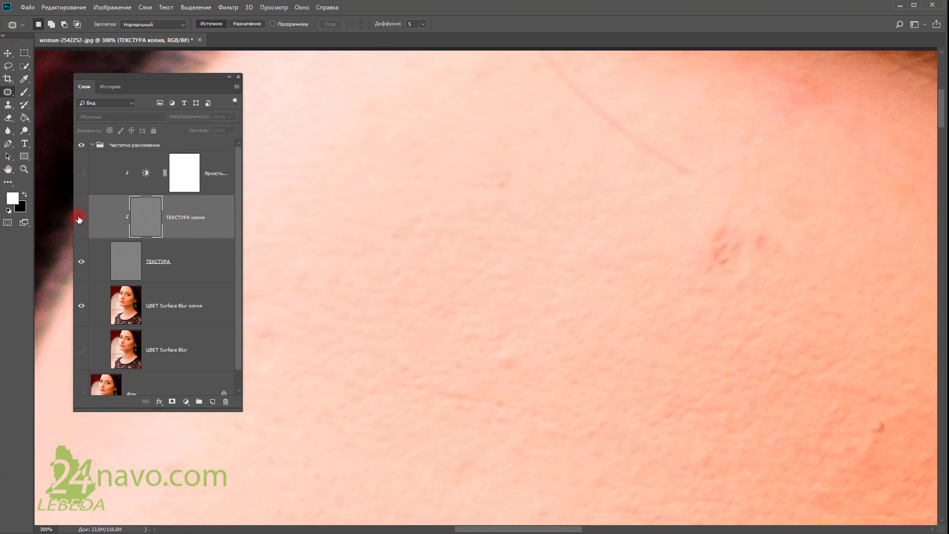
pyautogui.click(79, 218)
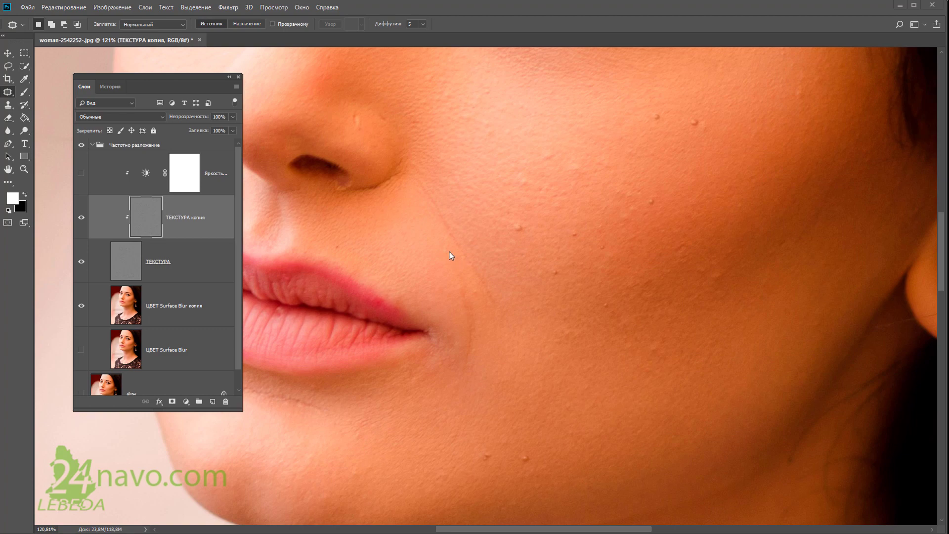
# Return to the Clone Stamp, sample clean skin, and clone away small blemishes near the lips.
pyautogui.click(8, 105)
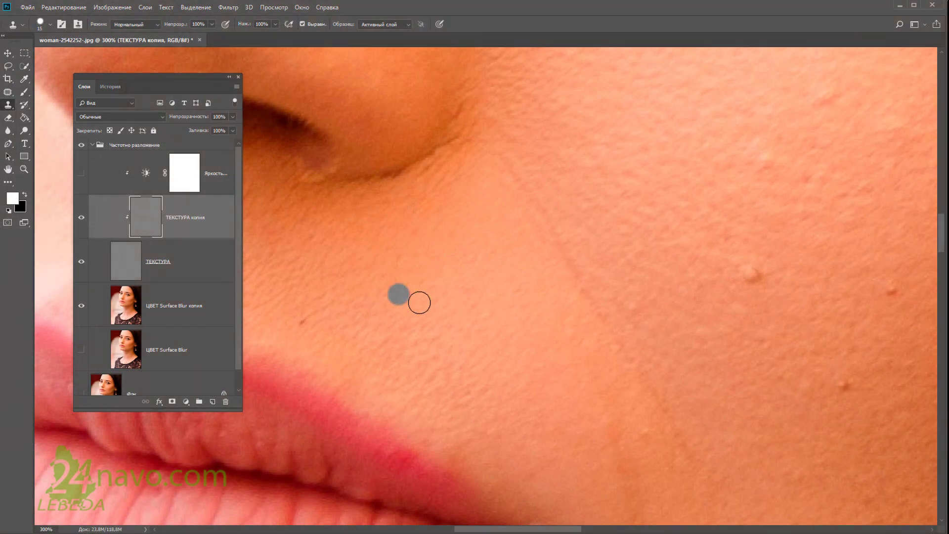
pyautogui.keyDown('alt'); pyautogui.click(407, 273); pyautogui.keyUp('alt')
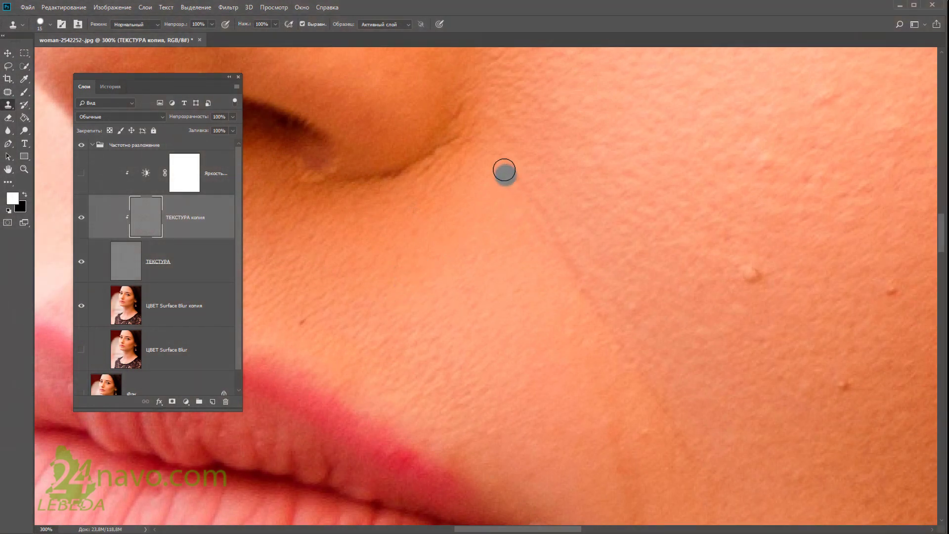
pyautogui.moveTo(503, 165); pyautogui.dragTo(575, 287)
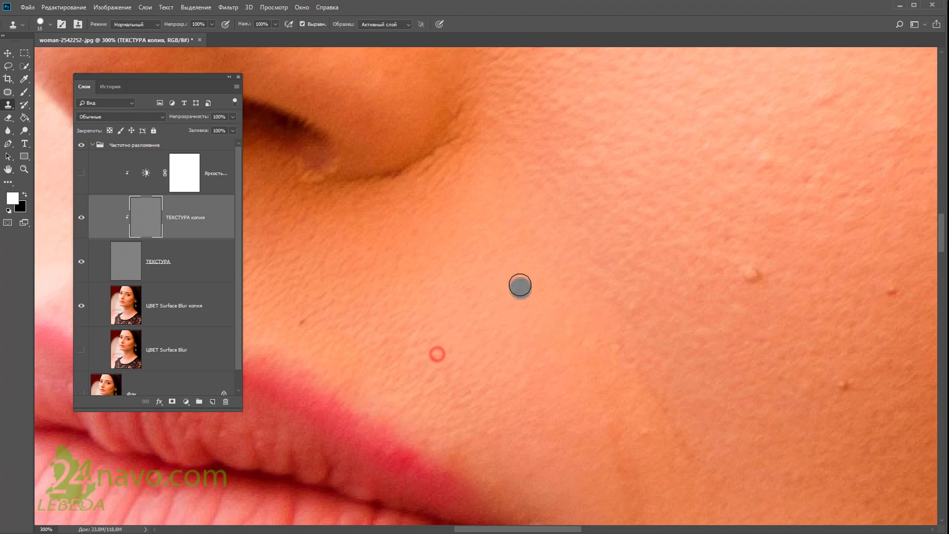
pyautogui.click(506, 264)
pyautogui.keyDown('alt'); pyautogui.click(539, 326); pyautogui.keyUp('alt')
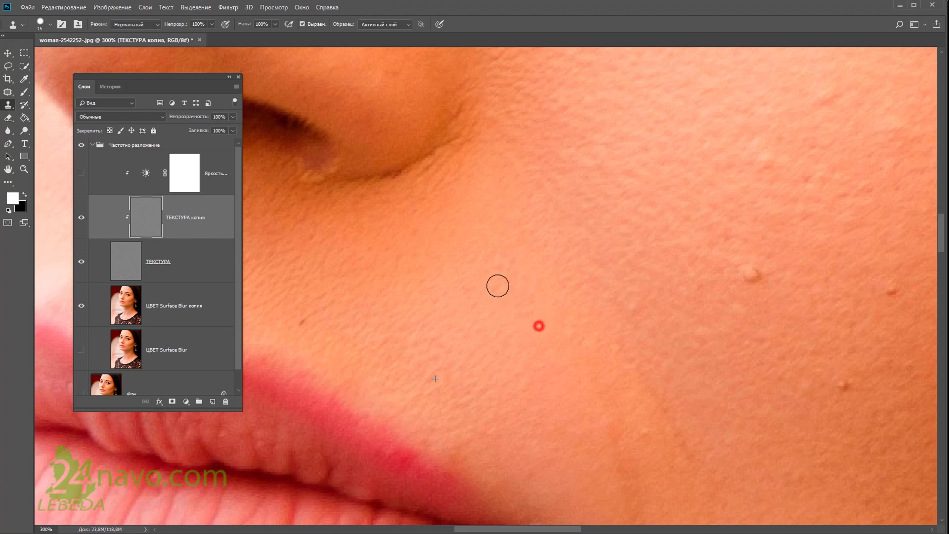
pyautogui.click(499, 257)
pyautogui.click(538, 324)
pyautogui.keyDown('alt'); pyautogui.click(456, 345); pyautogui.keyUp('alt')
pyautogui.click(543, 360)
# Resample clean cheek skin and clone over the remaining tiny spots beside the lips.
pyautogui.click(586, 339)
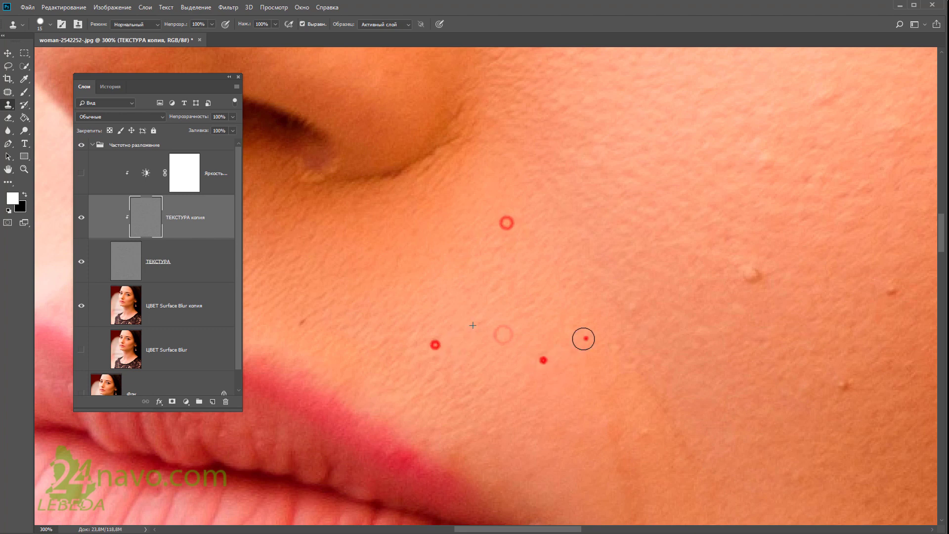
pyautogui.click(424, 323)
pyautogui.click(512, 338)
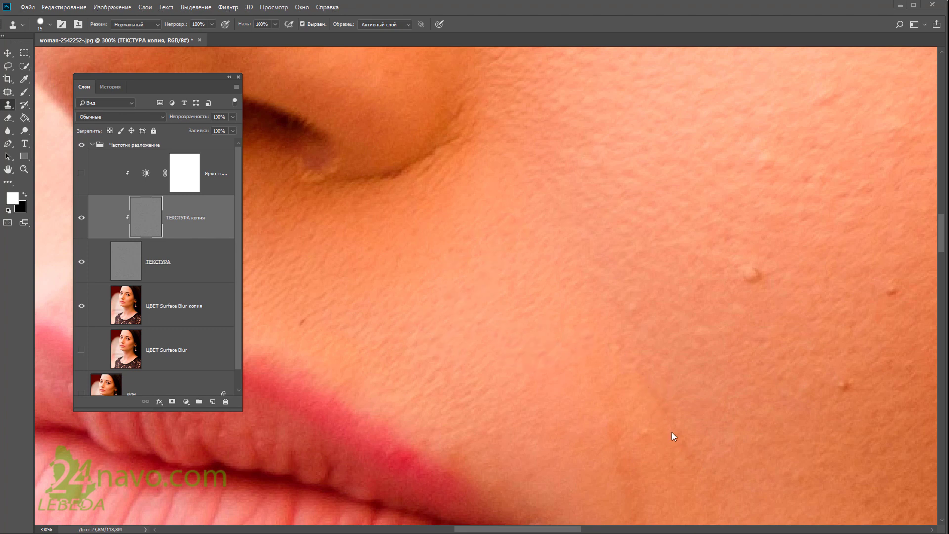
pyautogui.keyDown('alt'); pyautogui.click(695, 396); pyautogui.keyUp('alt')
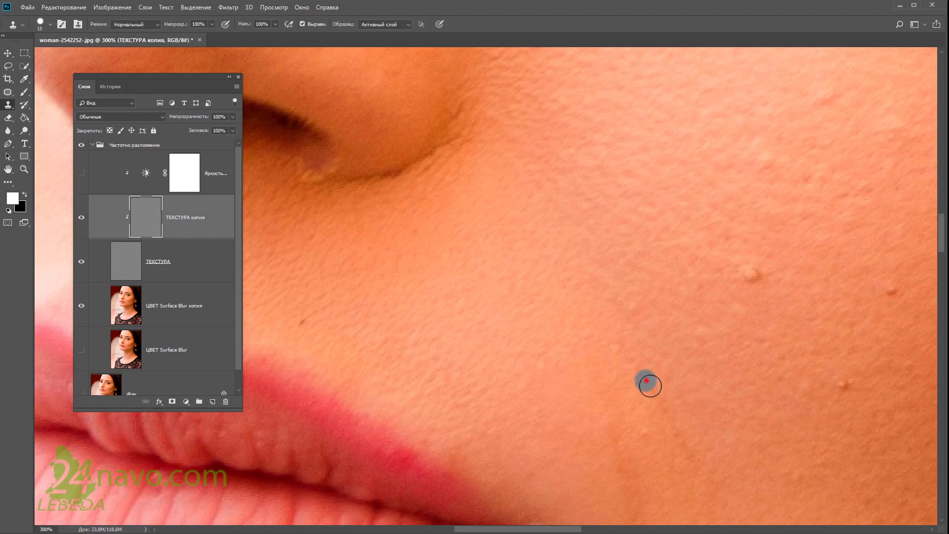
pyautogui.click(647, 381)
pyautogui.moveTo(669, 399)
pyautogui.mouseDown()
pyautogui.moveTo(637, 425)
pyautogui.moveTo(613, 297)
pyautogui.mouseUp()
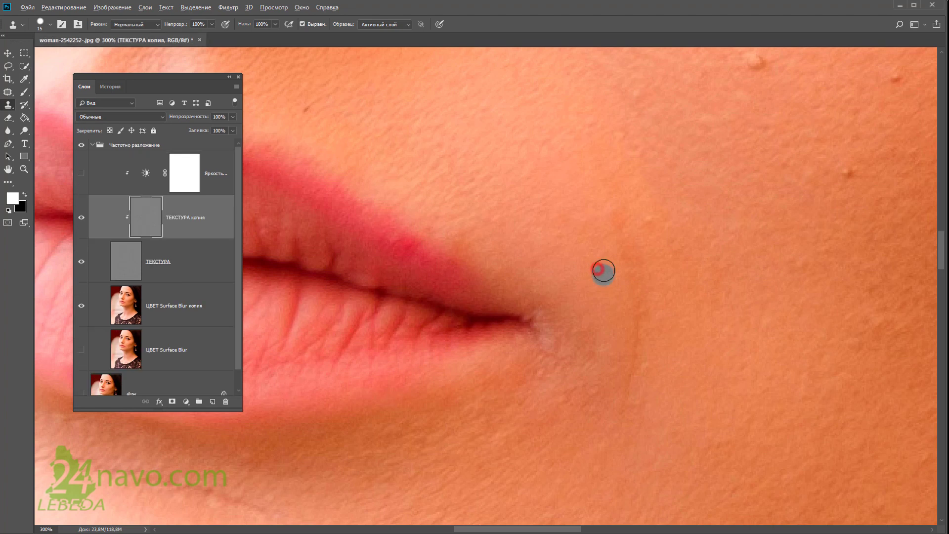
pyautogui.click(618, 223)
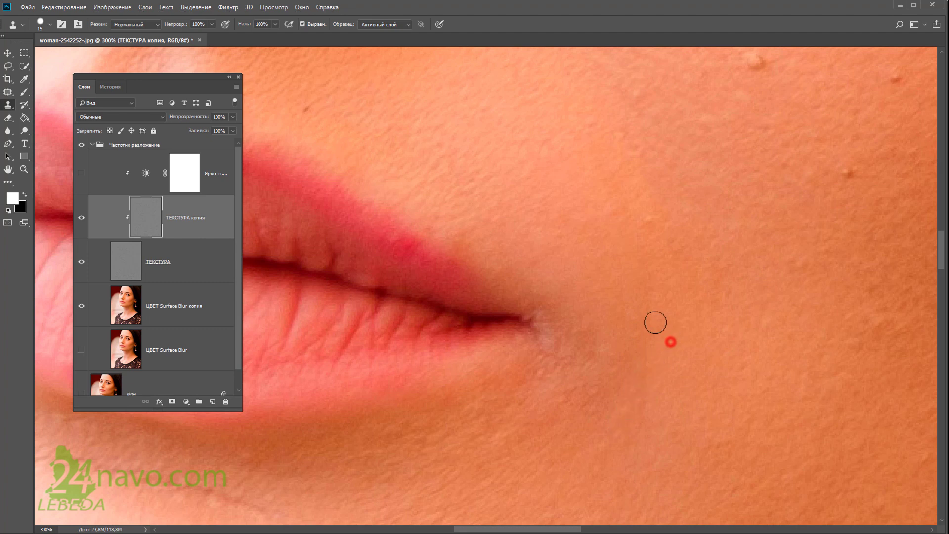
pyautogui.click(652, 311)
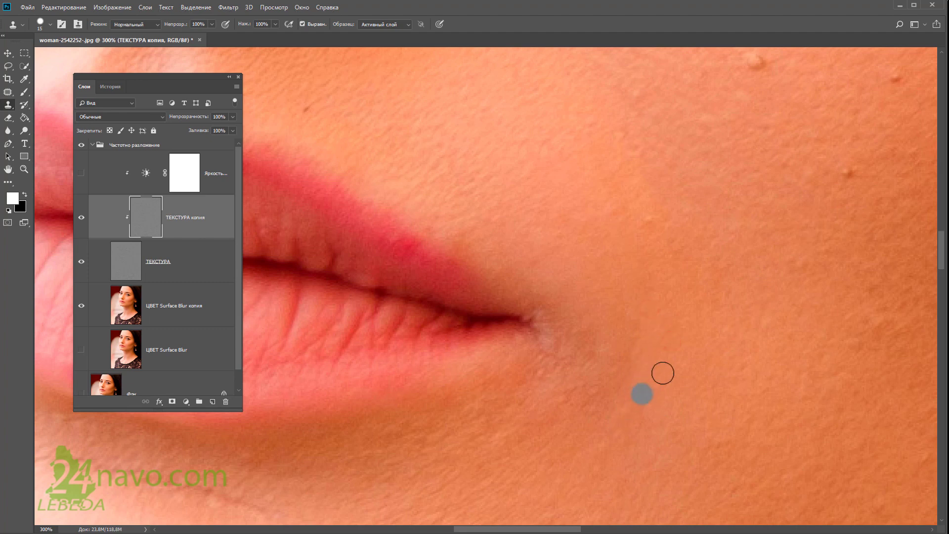
pyautogui.click(671, 333)
pyautogui.click(635, 322)
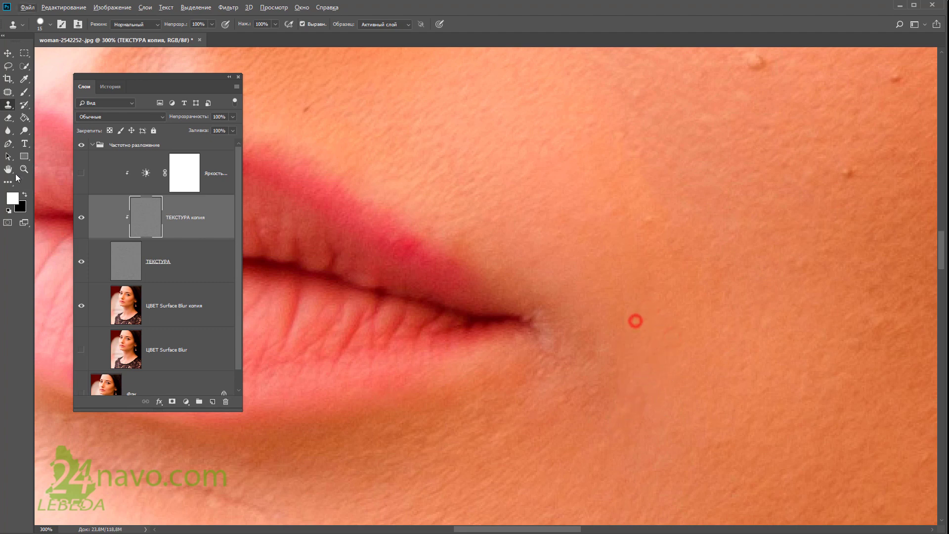
# Pan the view from the lips over to the bumpy cheek.
pyautogui.click(8, 169)
pyautogui.moveTo(608, 228); pyautogui.dragTo(523, 296)
pyautogui.press('s')
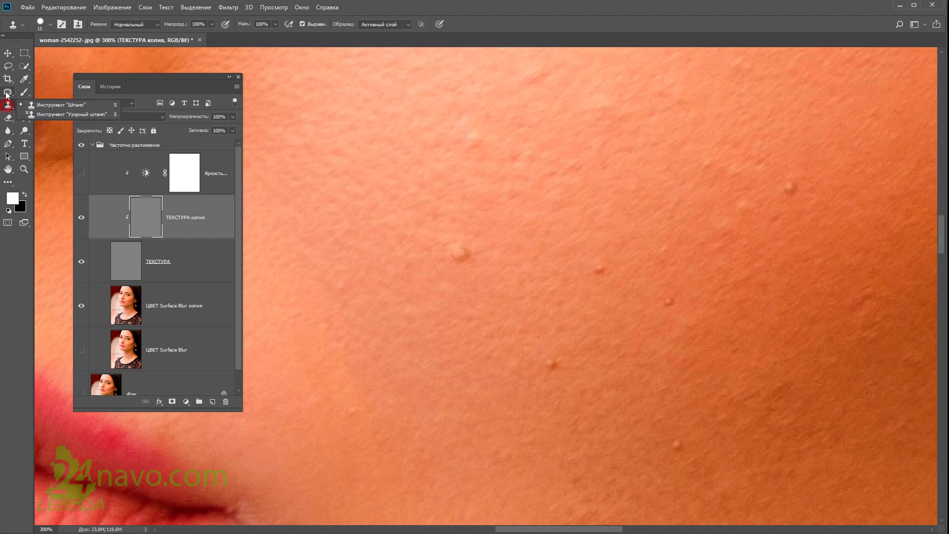
# Switch to the Healing Brush, Alt-sample clean skin, and keep Sample: Active Layer.
pyautogui.click(6, 94)
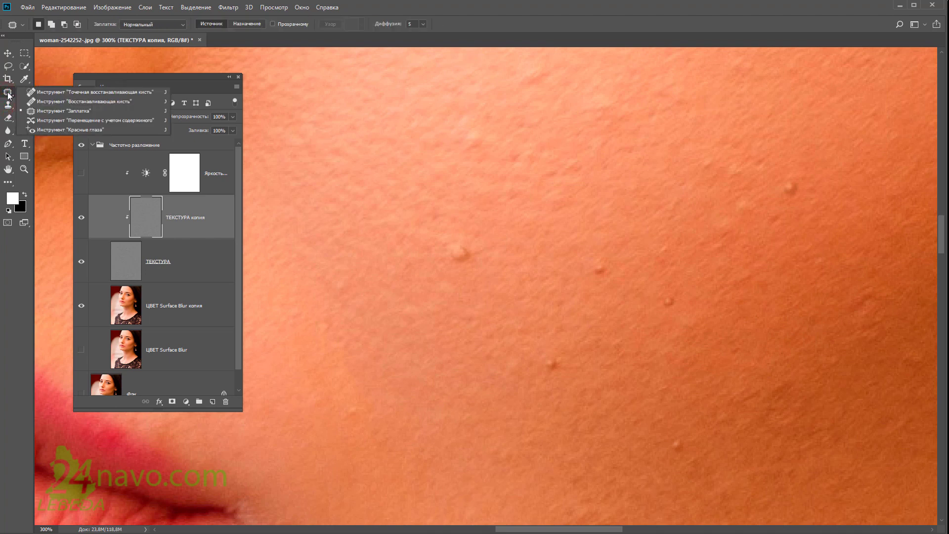
pyautogui.click(44, 101)
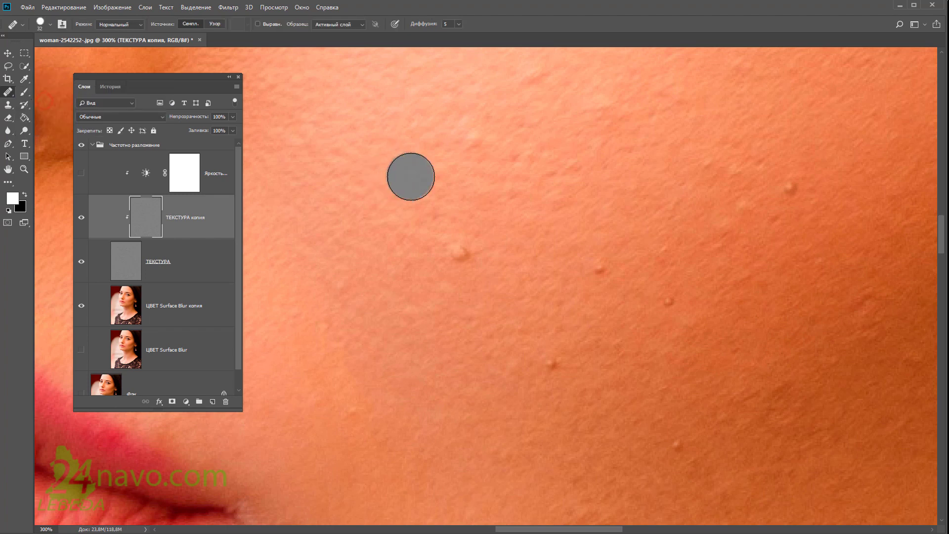
pyautogui.keyDown('alt'); pyautogui.click(449, 192); pyautogui.keyUp('alt')
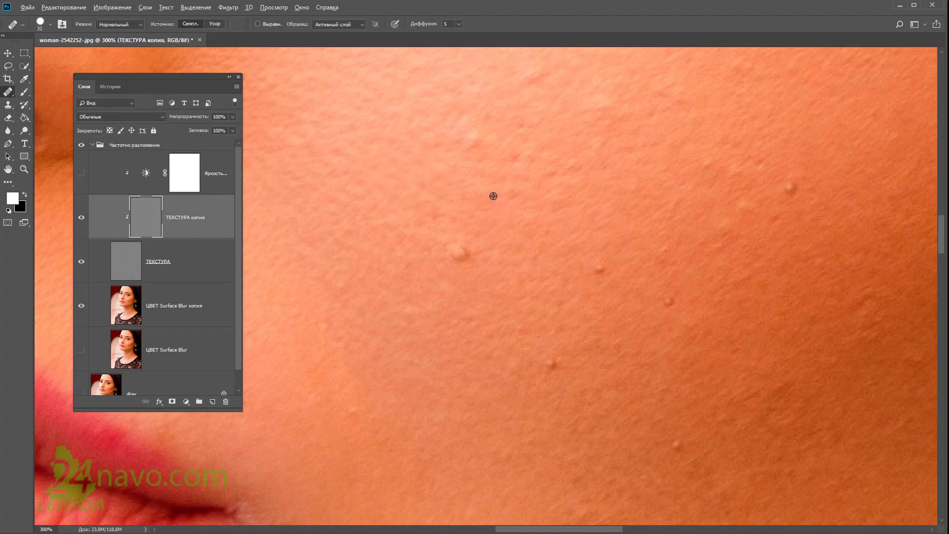
pyautogui.press('alt')
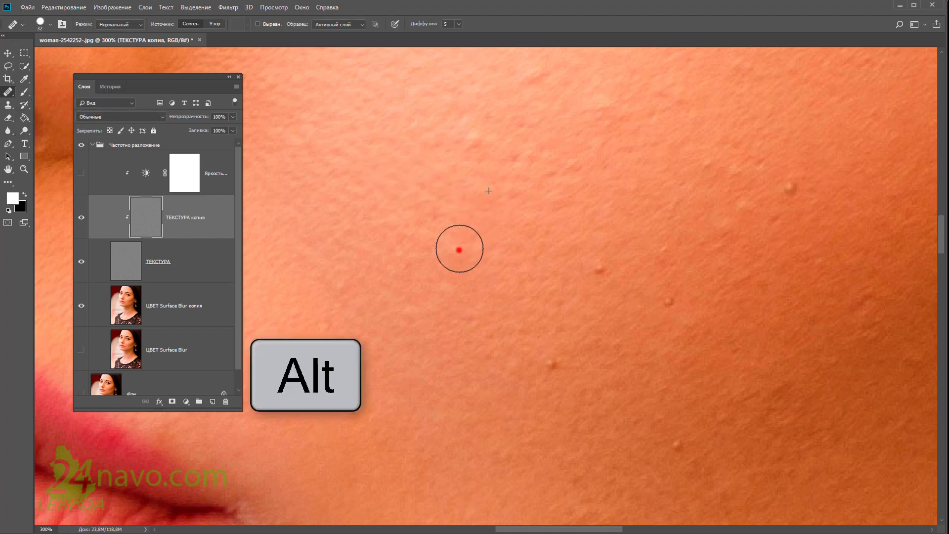
pyautogui.keyDown('alt'); pyautogui.click(459, 251); pyautogui.keyUp('alt')
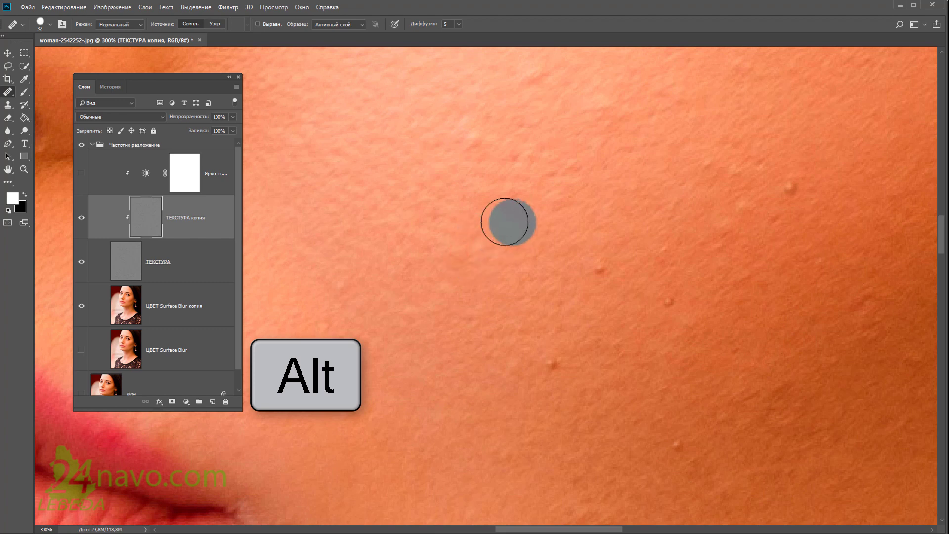
pyautogui.moveTo(461, 117); pyautogui.dragTo(401, 49)
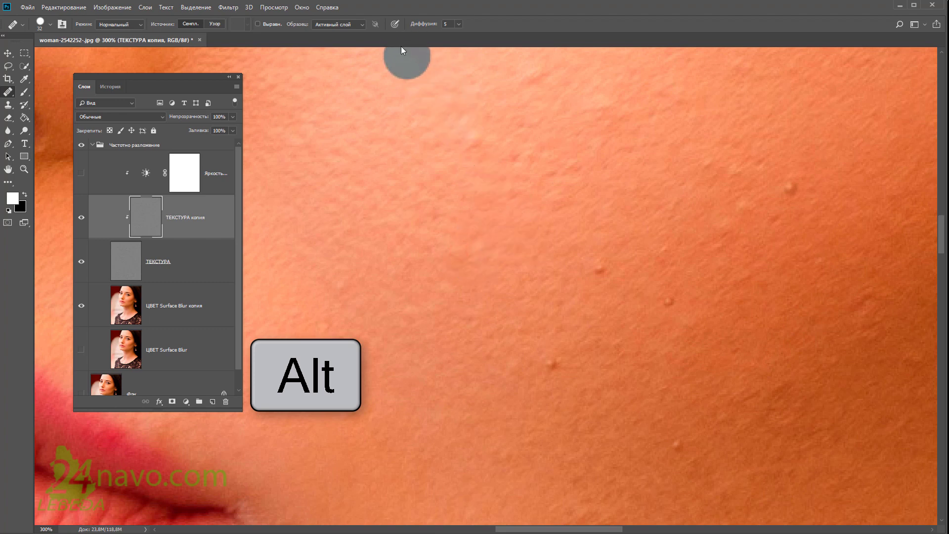
pyautogui.click(364, 23)
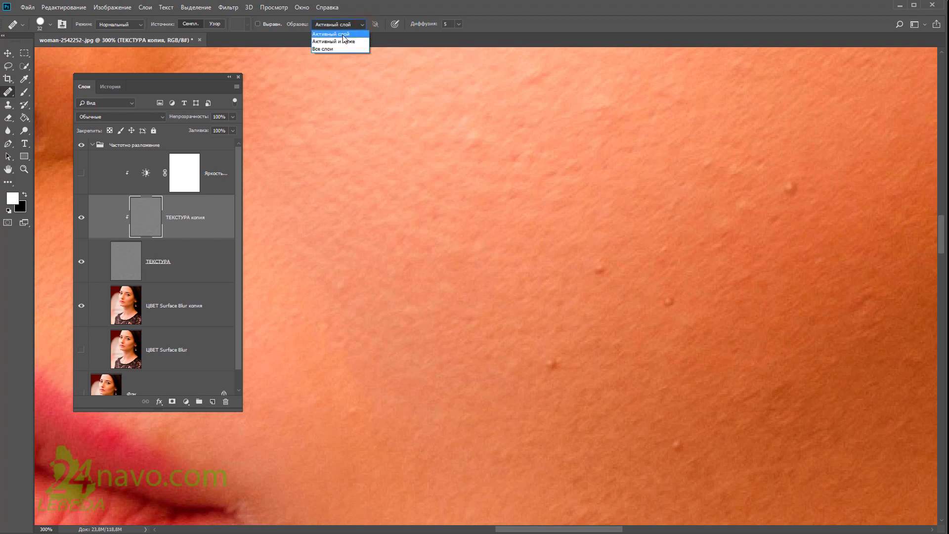
pyautogui.click(343, 35)
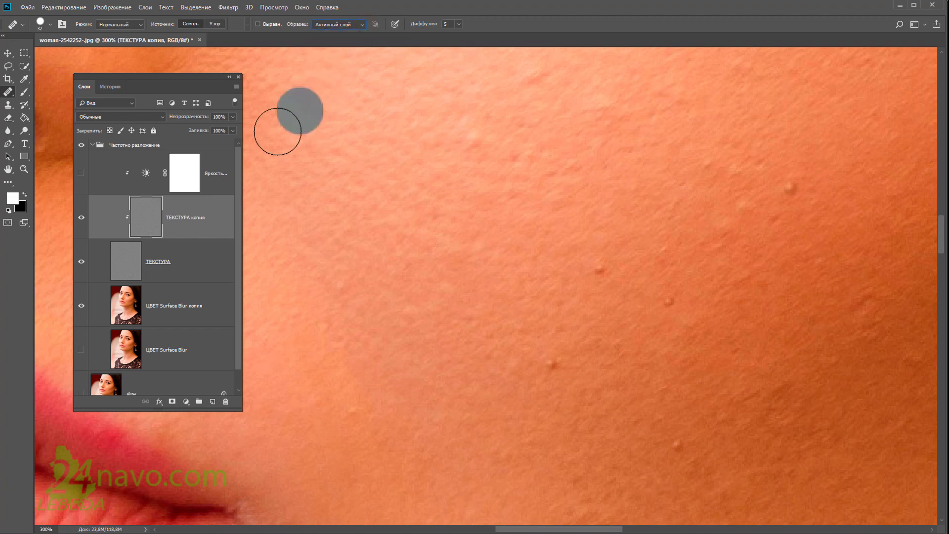
# Lower Diffusion to 1 and heal the small bumps scattered across the cheek.
pyautogui.moveTo(360, 158); pyautogui.dragTo(451, 74)
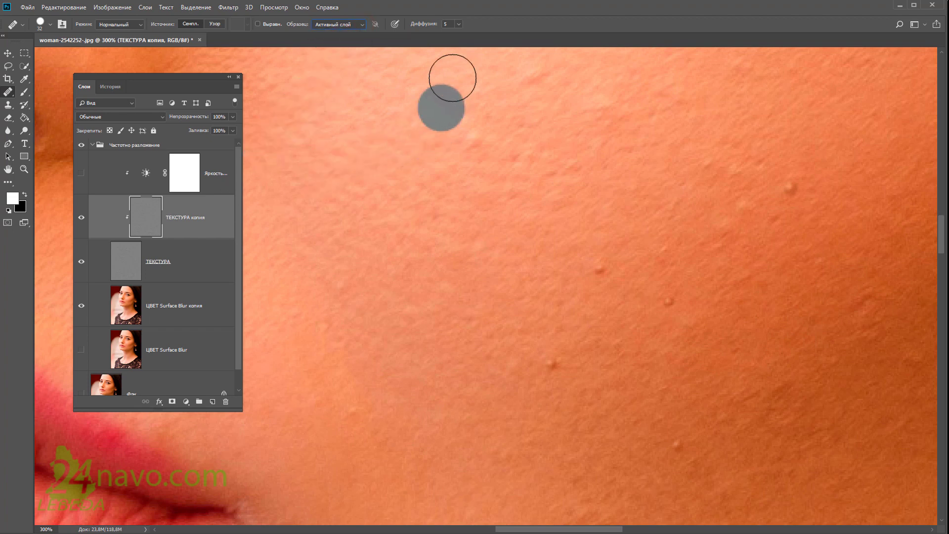
pyautogui.click(458, 23)
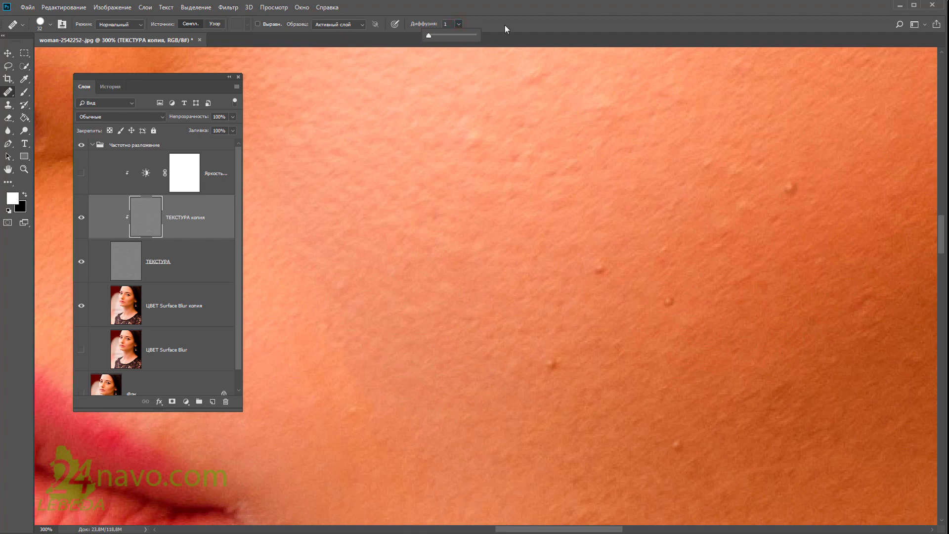
pyautogui.moveTo(509, 217)
pyautogui.mouseDown()
pyautogui.moveTo(531, 220)
pyautogui.moveTo(545, 247)
pyautogui.moveTo(538, 262)
pyautogui.mouseUp()
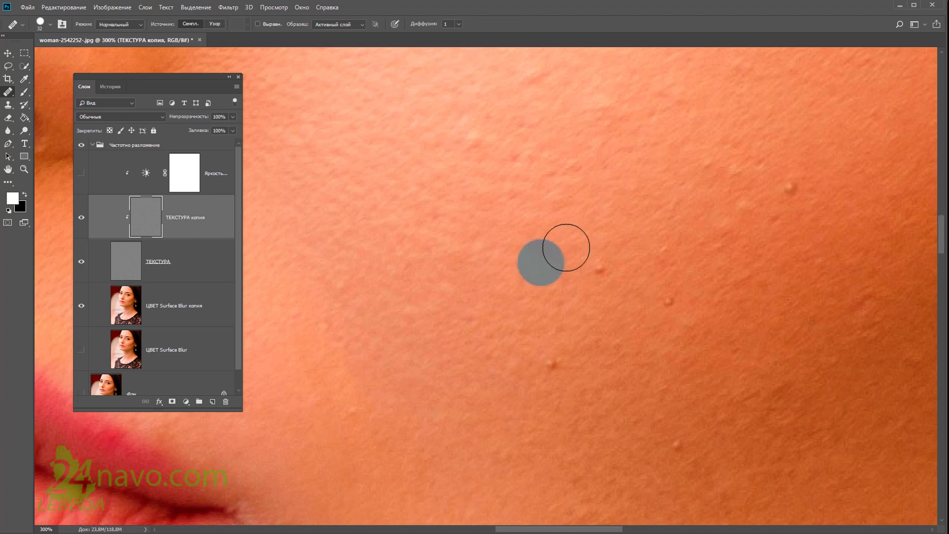
pyautogui.moveTo(616, 227)
pyautogui.mouseDown()
pyautogui.moveTo(648, 214)
pyautogui.moveTo(585, 284)
pyautogui.moveTo(636, 229)
pyautogui.moveTo(599, 270)
pyautogui.mouseUp()
pyautogui.click(496, 358)
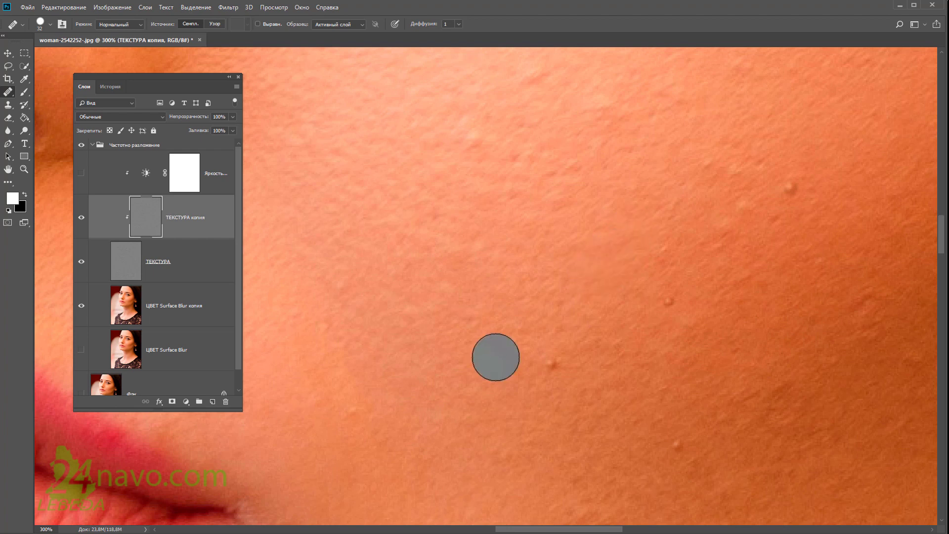
pyautogui.click(702, 267)
pyautogui.click(671, 295)
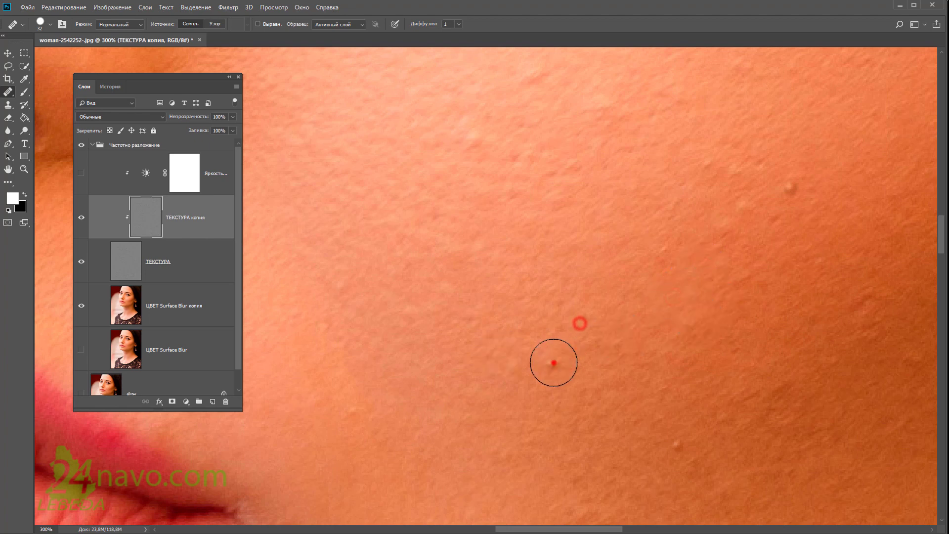
pyautogui.moveTo(552, 365); pyautogui.dragTo(633, 381)
pyautogui.click(681, 440)
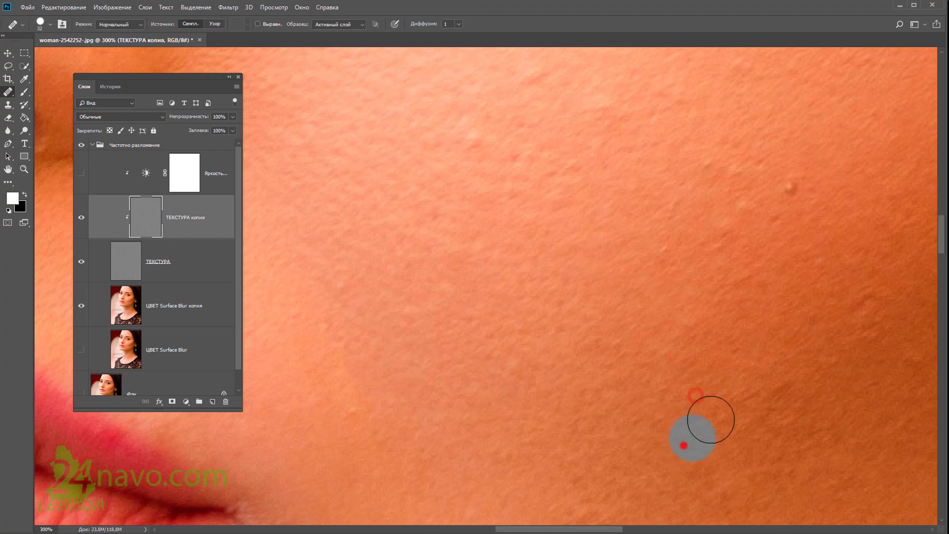
pyautogui.click(753, 244)
pyautogui.click(704, 257)
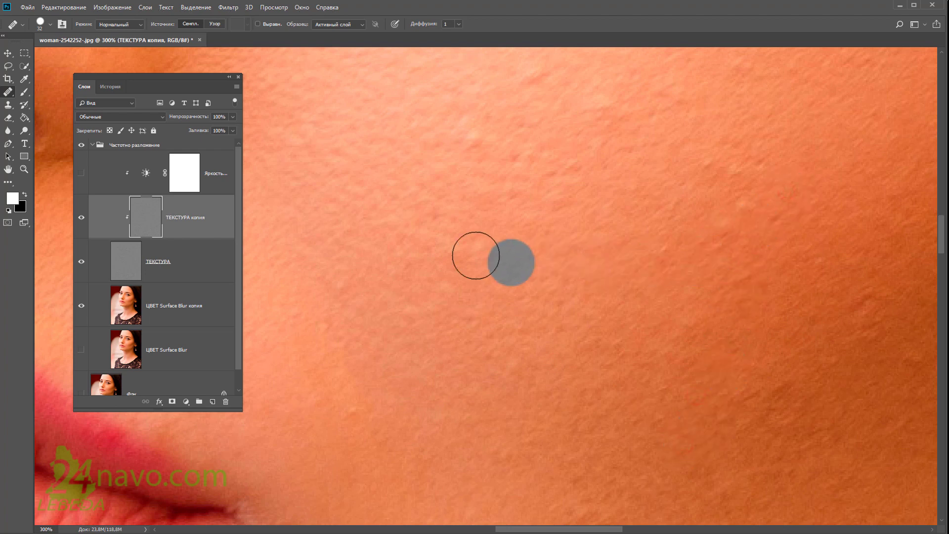
pyautogui.rightClick(8, 92)
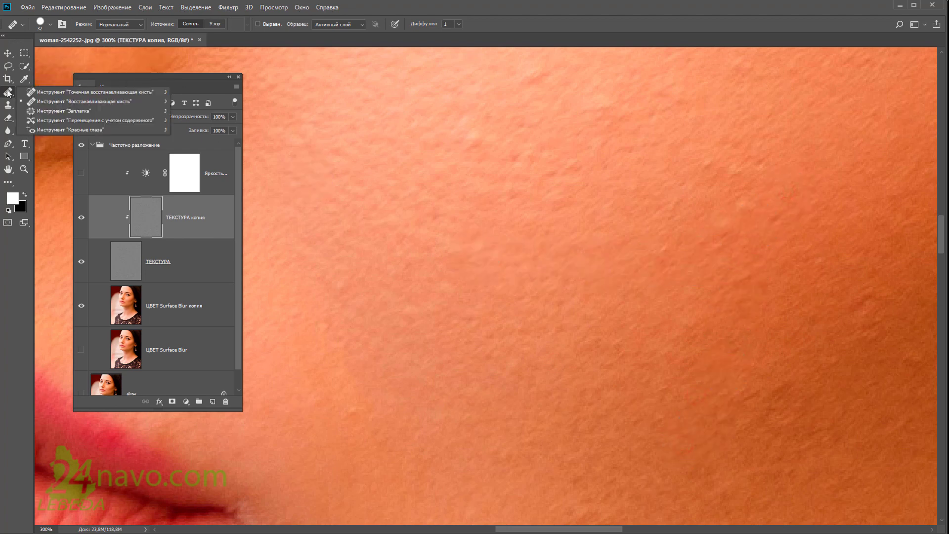
# Spot-heal about a dozen remaining specks across the cheek with the content-aware Spot Healing Brush.
pyautogui.click(39, 93)
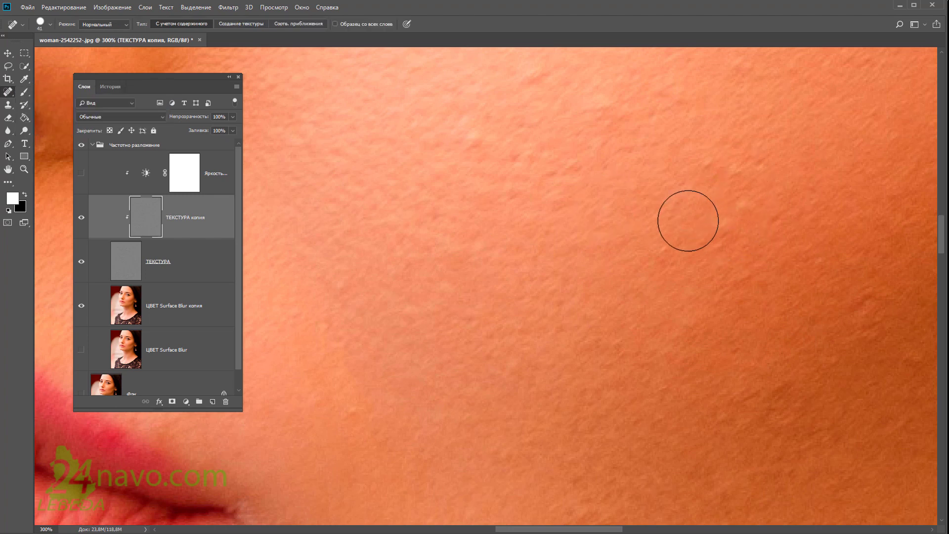
pyautogui.moveTo(683, 225); pyautogui.dragTo(561, 206)
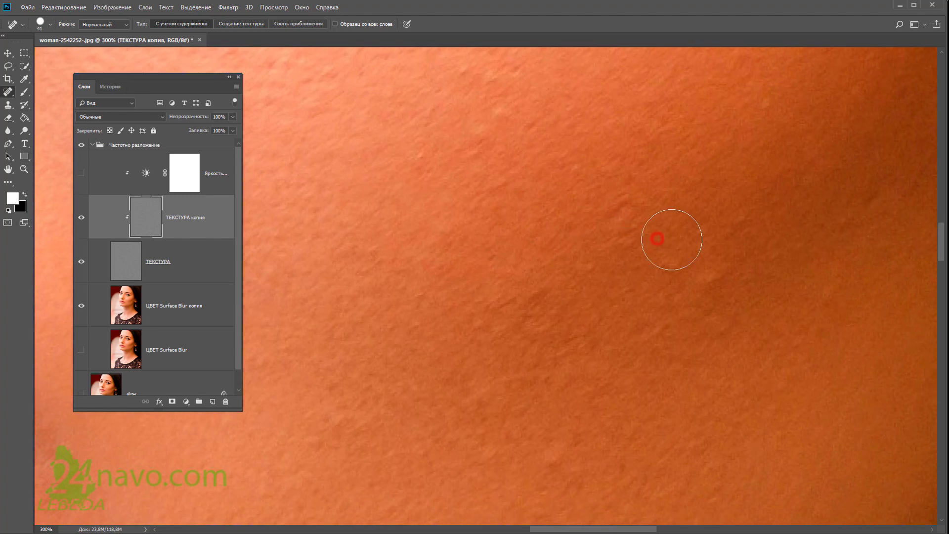
pyautogui.click(694, 255)
pyautogui.click(712, 274)
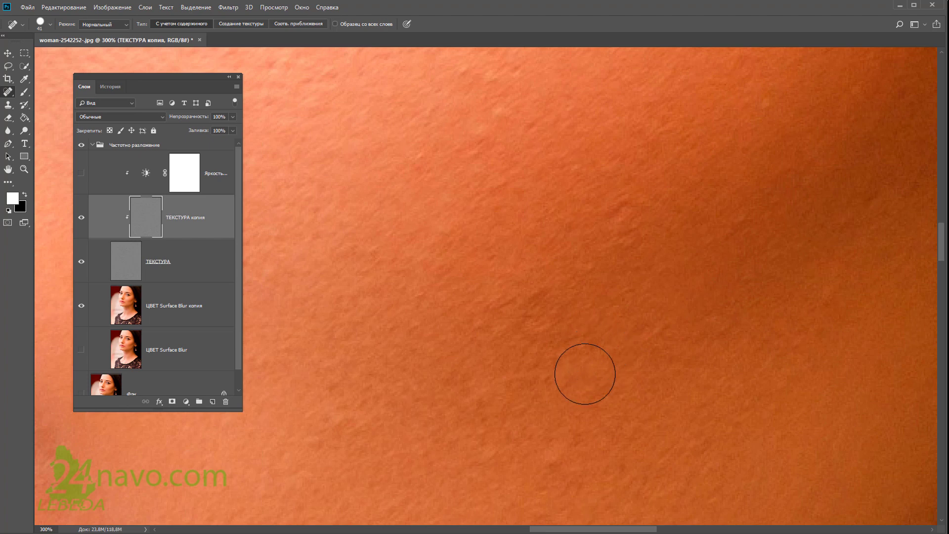
pyautogui.click(537, 312)
pyautogui.click(500, 314)
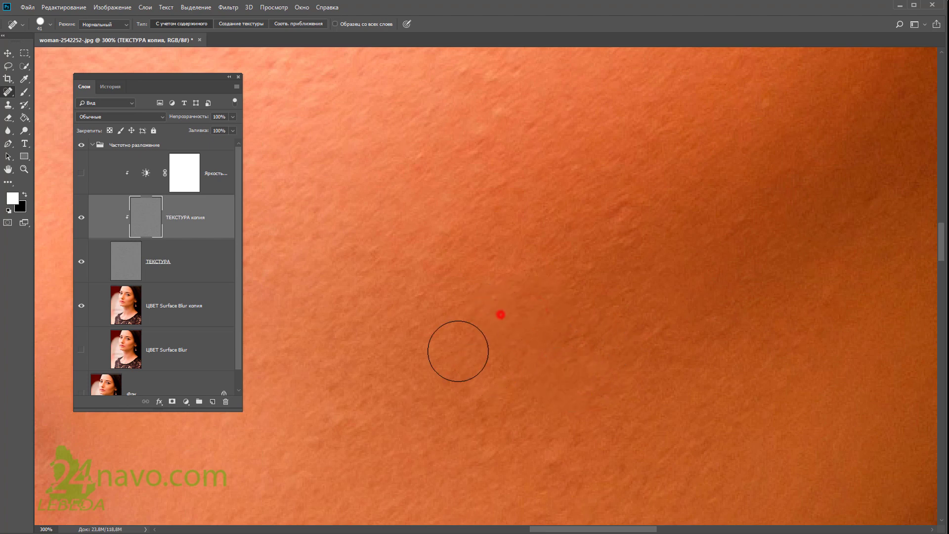
pyautogui.click(555, 246)
pyautogui.click(619, 221)
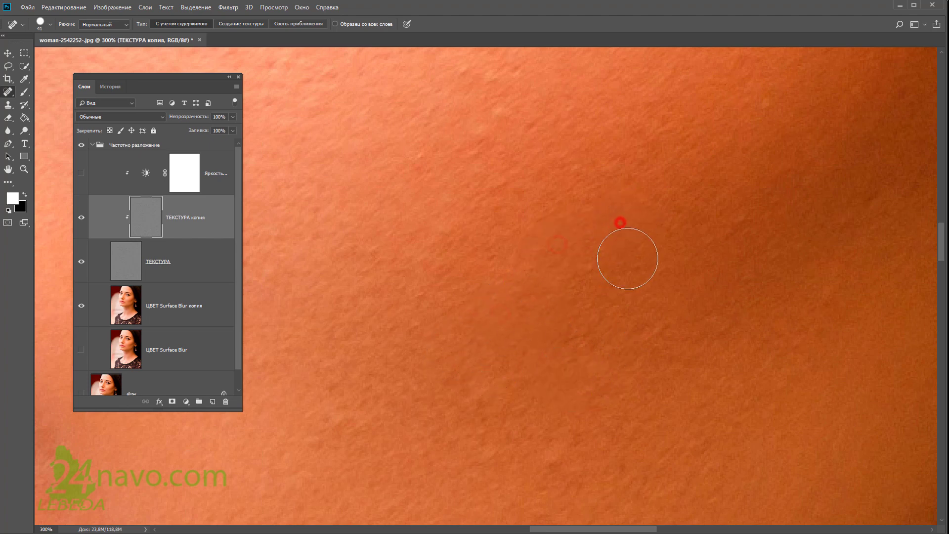
pyautogui.click(675, 138)
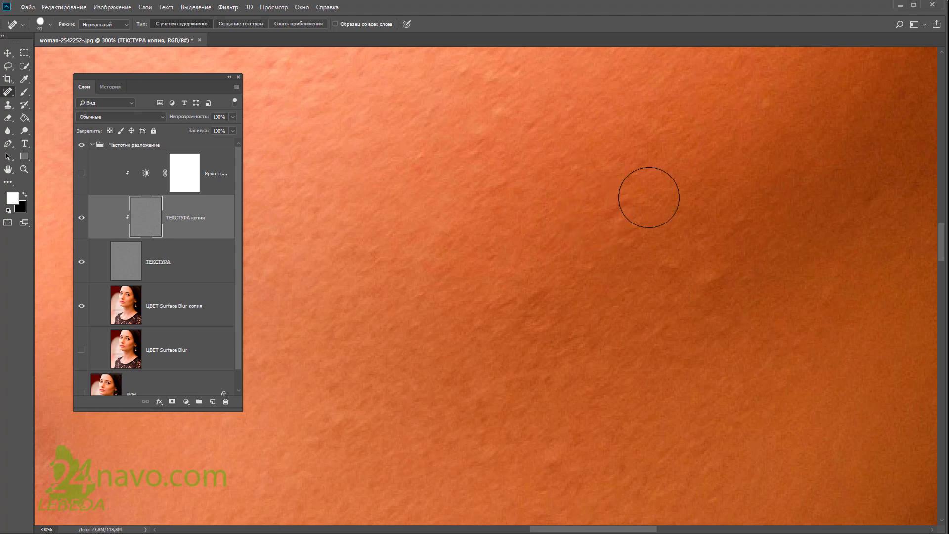
pyautogui.click(670, 280)
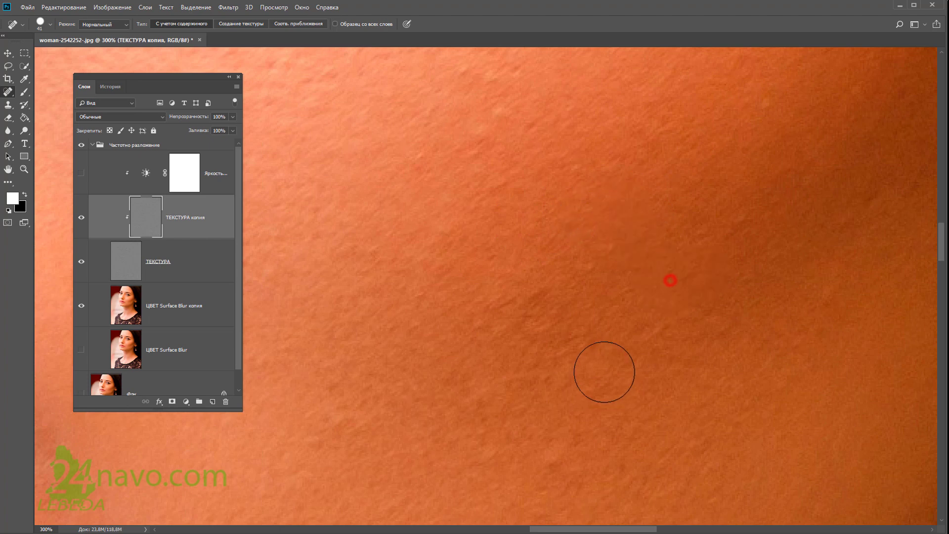
pyautogui.click(538, 299)
pyautogui.click(503, 312)
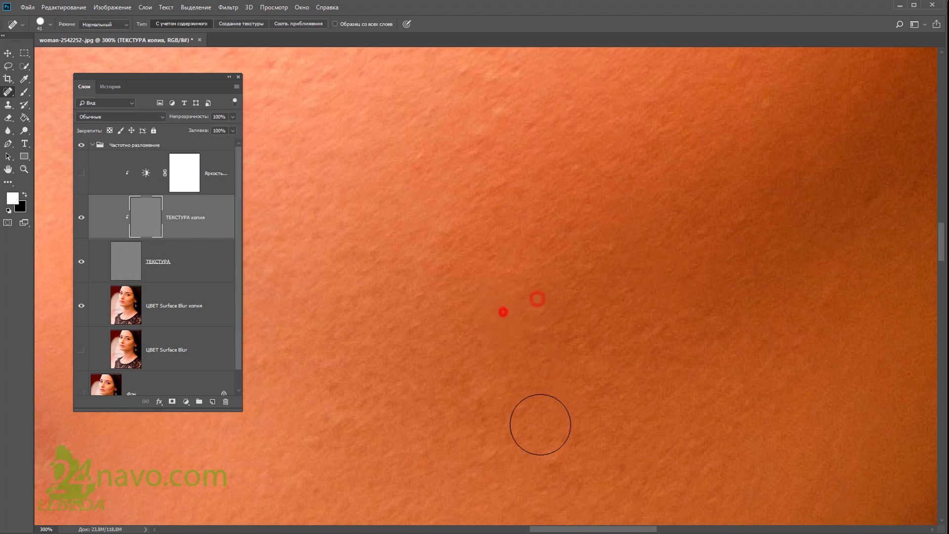
pyautogui.click(549, 474)
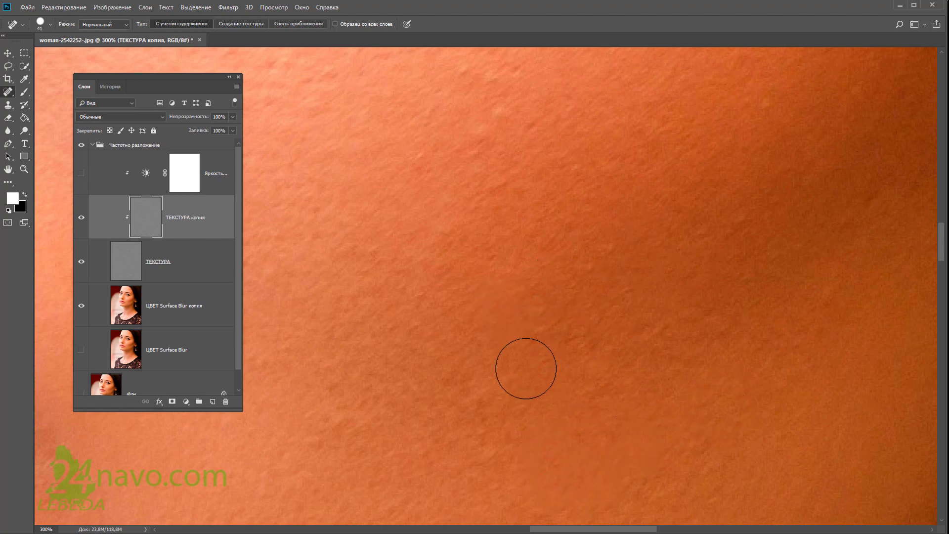
# Clone Stamp over the nose blemish and the nostril edge using sampled clean skin.
pyautogui.rightClick(12, 93)
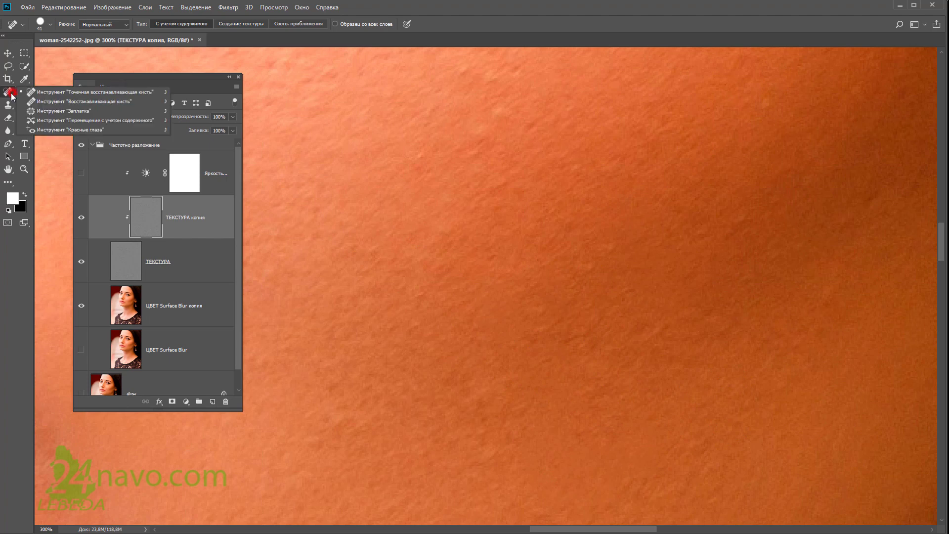
pyautogui.click(9, 109)
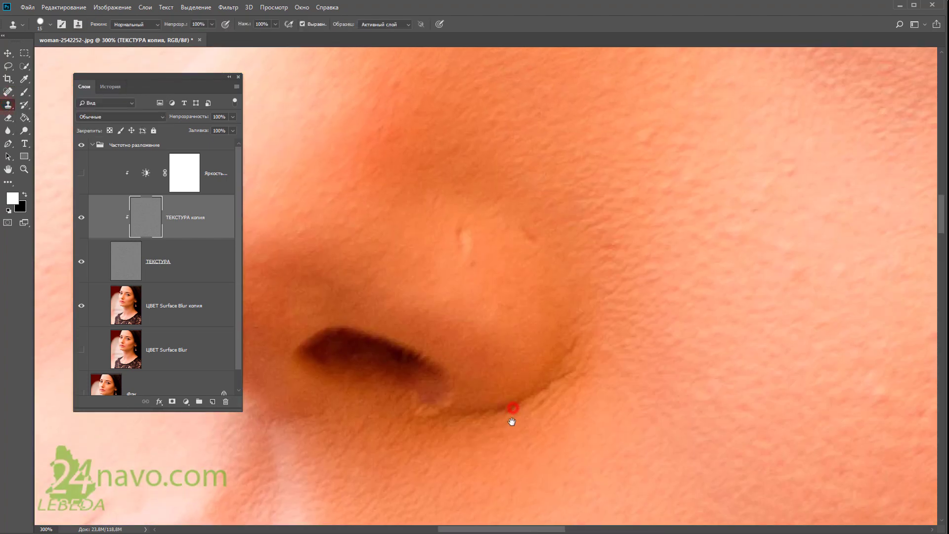
pyautogui.moveTo(545, 407)
pyautogui.mouseDown()
pyautogui.moveTo(549, 432)
pyautogui.moveTo(541, 423)
pyautogui.mouseUp()
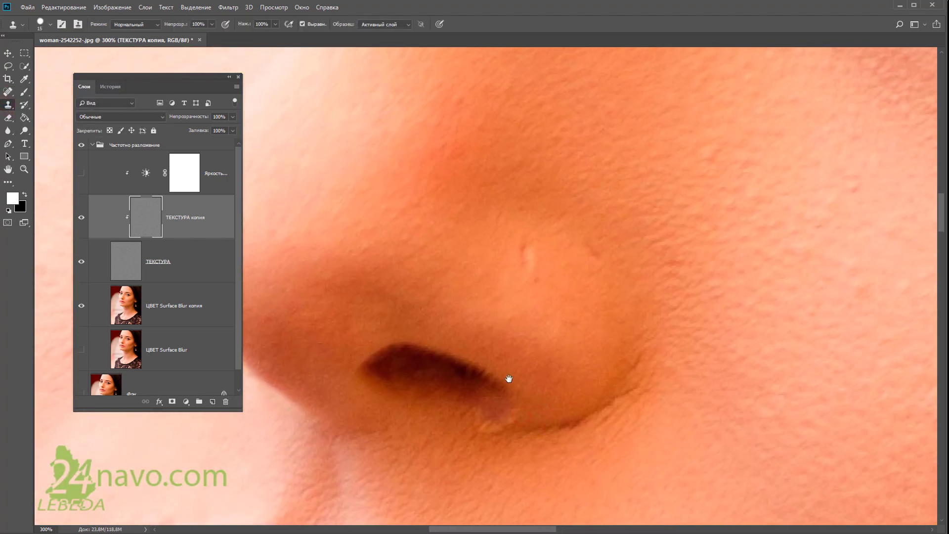
pyautogui.keyDown('alt'); pyautogui.click(526, 311); pyautogui.keyUp('alt')
pyautogui.click(527, 251)
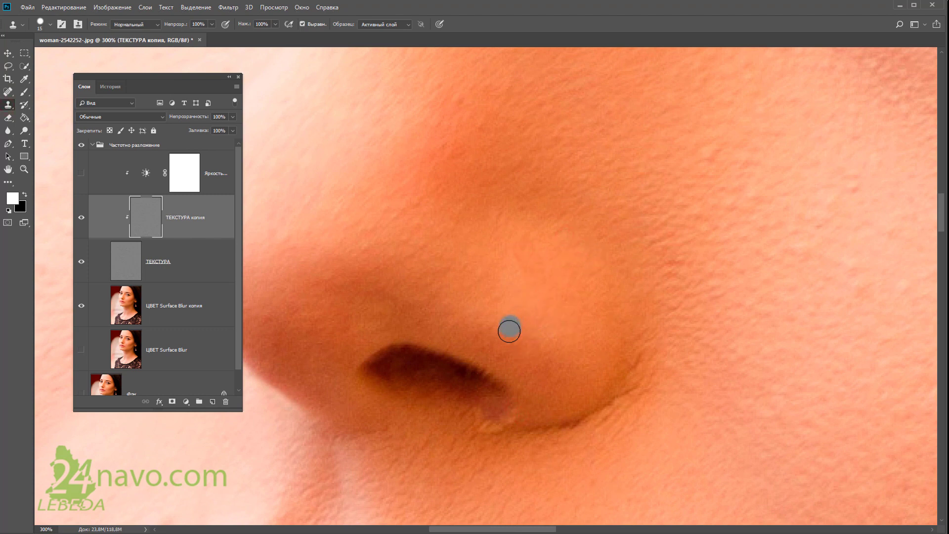
pyautogui.moveTo(473, 427); pyautogui.dragTo(494, 430)
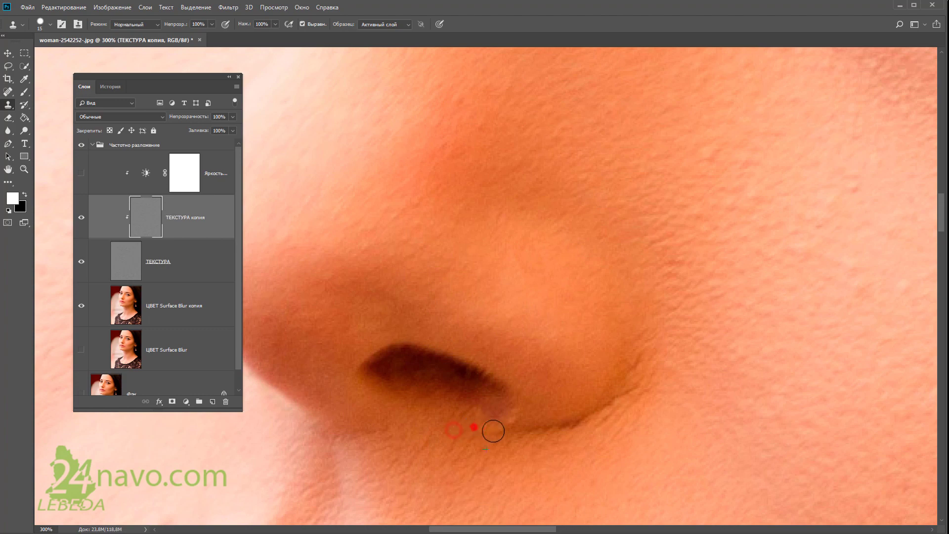
pyautogui.click(485, 429)
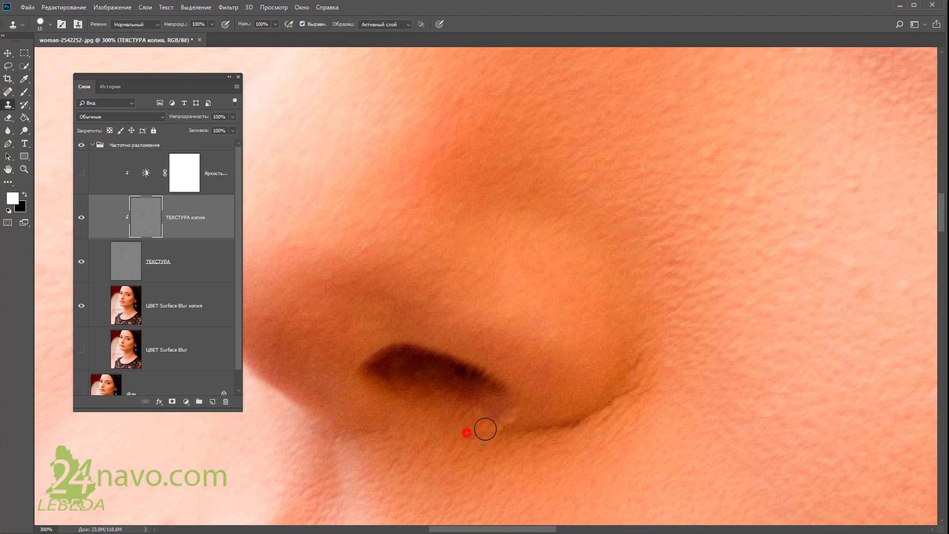
pyautogui.keyDown('alt'); pyautogui.click(446, 444); pyautogui.keyUp('alt')
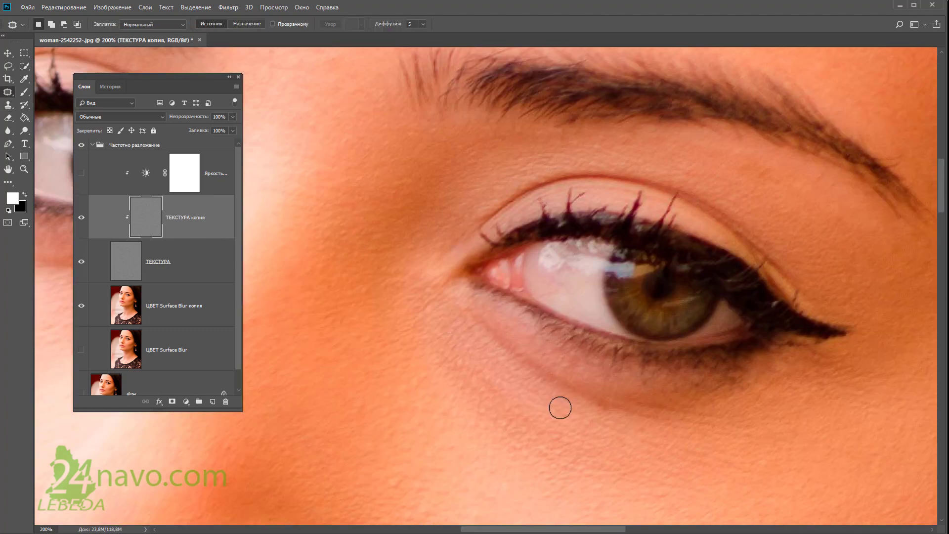
# Zoom in on the eye to 500%.
pyautogui.click(23, 169)
pyautogui.click(574, 275)
pyautogui.click(573, 292)
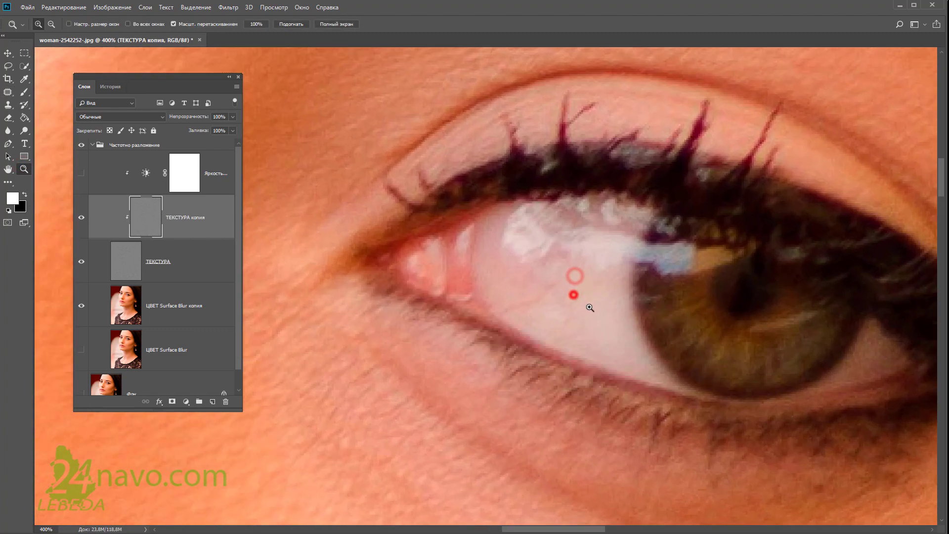
pyautogui.click(591, 310)
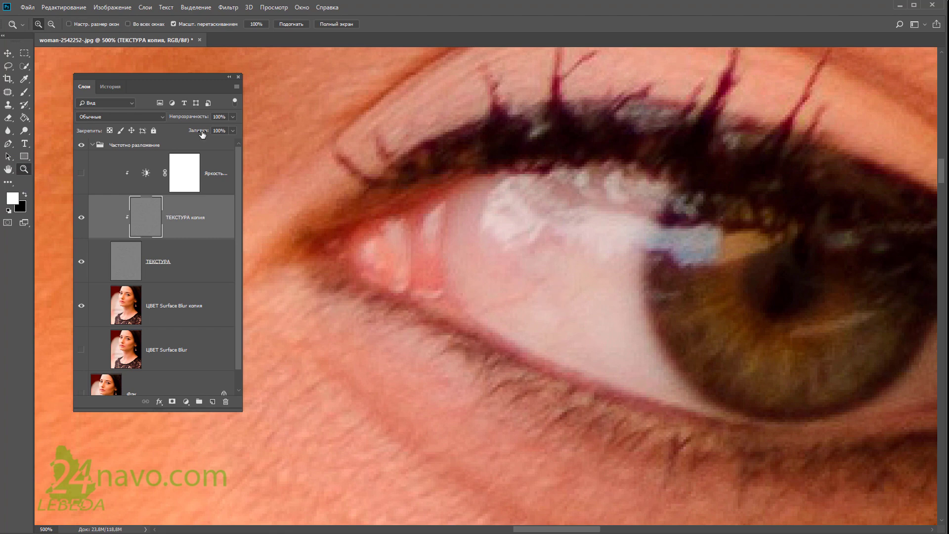
# Patch the flaw on the eye white with clean surrounding white, then deselect.
pyautogui.click(7, 92)
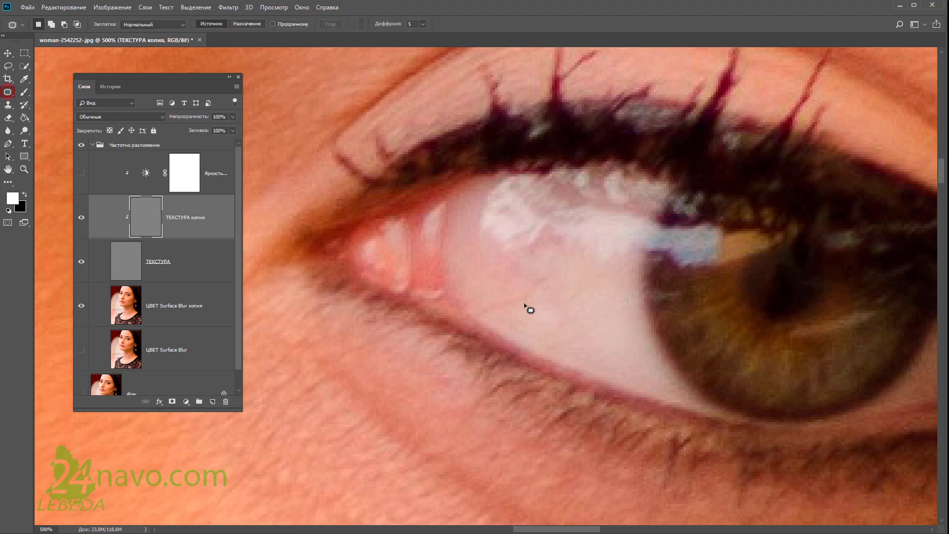
pyautogui.moveTo(488, 298); pyautogui.dragTo(493, 317)
pyautogui.moveTo(530, 288)
pyautogui.mouseDown()
pyautogui.moveTo(529, 278)
pyautogui.moveTo(575, 324)
pyautogui.mouseUp()
pyautogui.moveTo(595, 321); pyautogui.dragTo(494, 316)
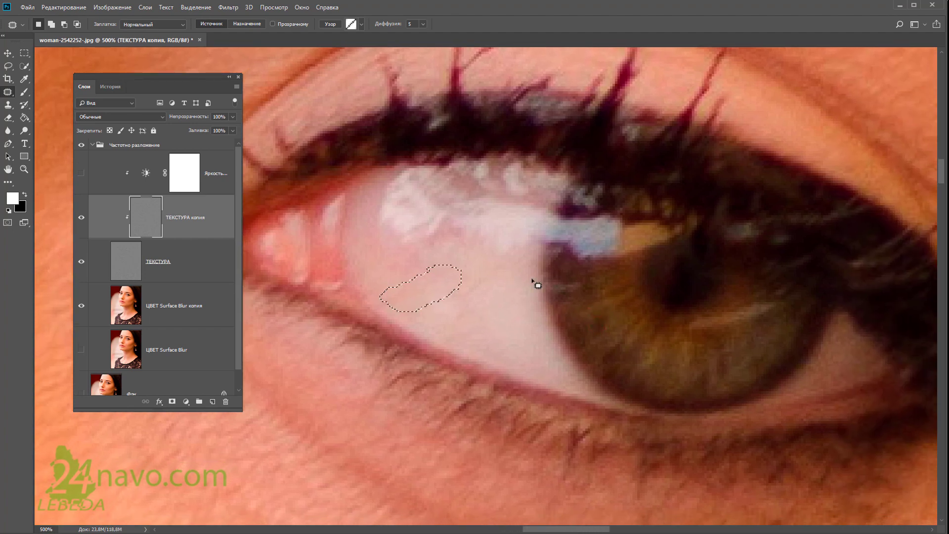
pyautogui.hotkey('ctrl', 'd')
# Dodge both eye whites at 16% exposure, then zoom out to 100% to show the face.
pyautogui.click(28, 131)
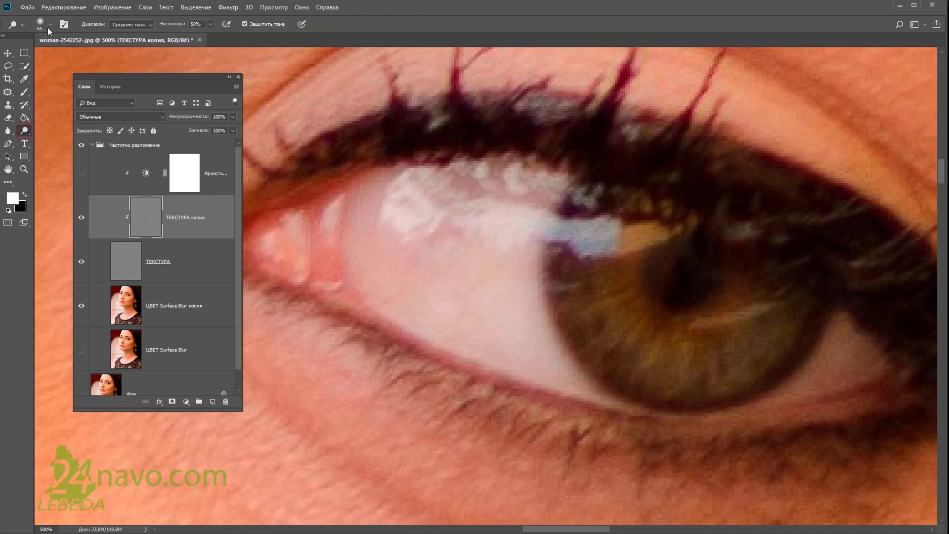
pyautogui.click(49, 25)
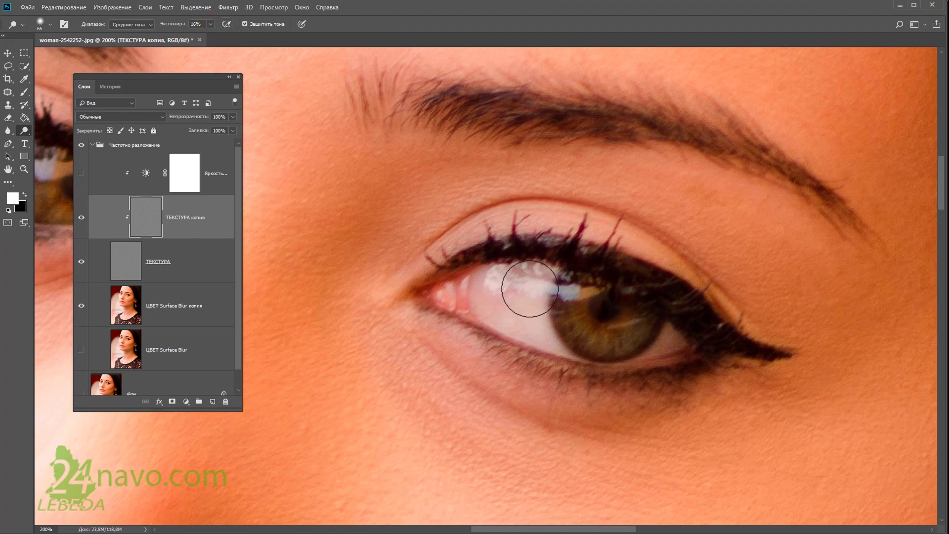
pyautogui.moveTo(527, 287)
pyautogui.mouseDown()
pyautogui.moveTo(530, 317)
pyautogui.moveTo(565, 328)
pyautogui.mouseUp()
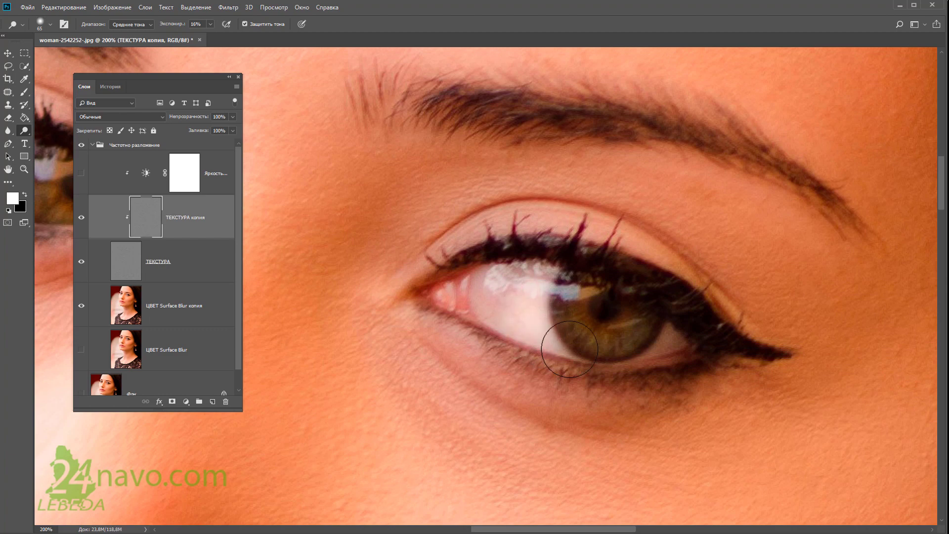
pyautogui.moveTo(456, 232); pyautogui.dragTo(447, 262)
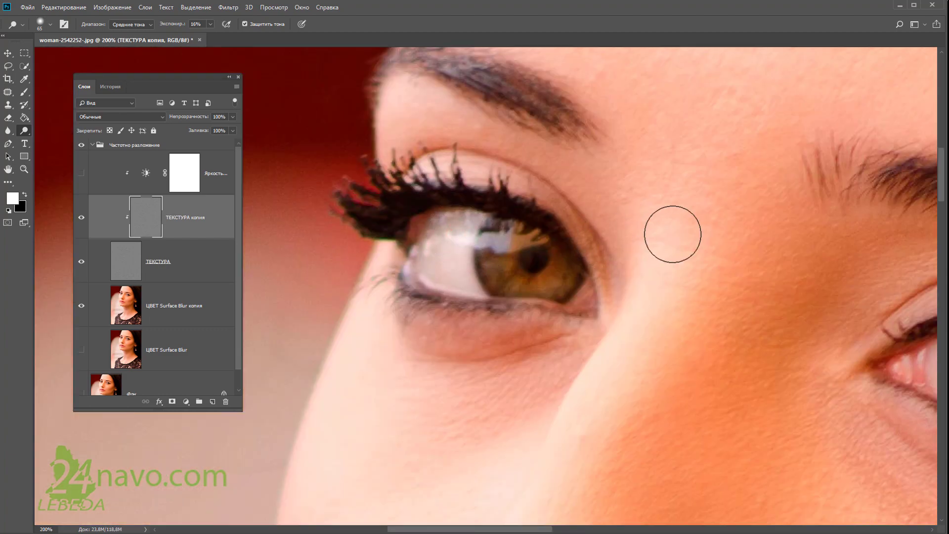
pyautogui.hotkey('ctrl', '-')
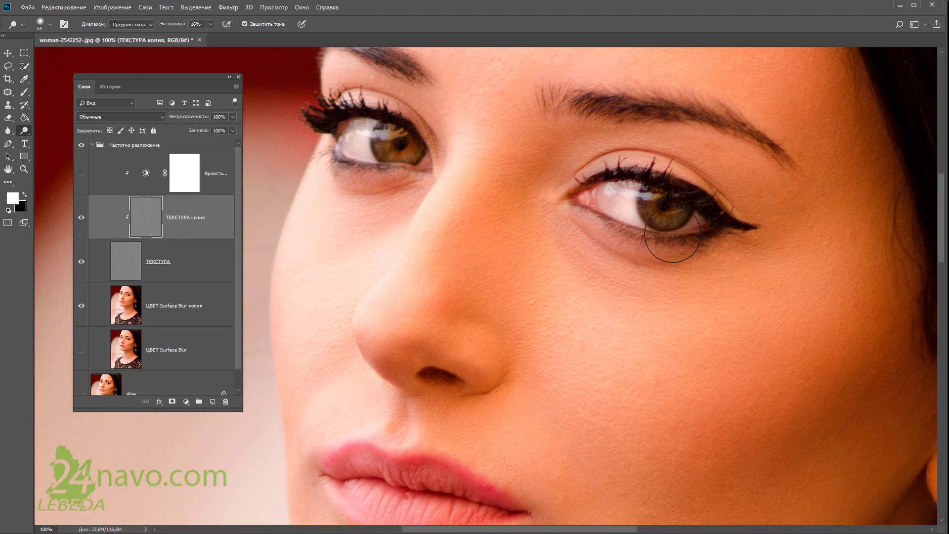
# Toggle the ТЕКСТУРА копия layer's visibility to compare, leaving it hidden.
pyautogui.click(82, 221)
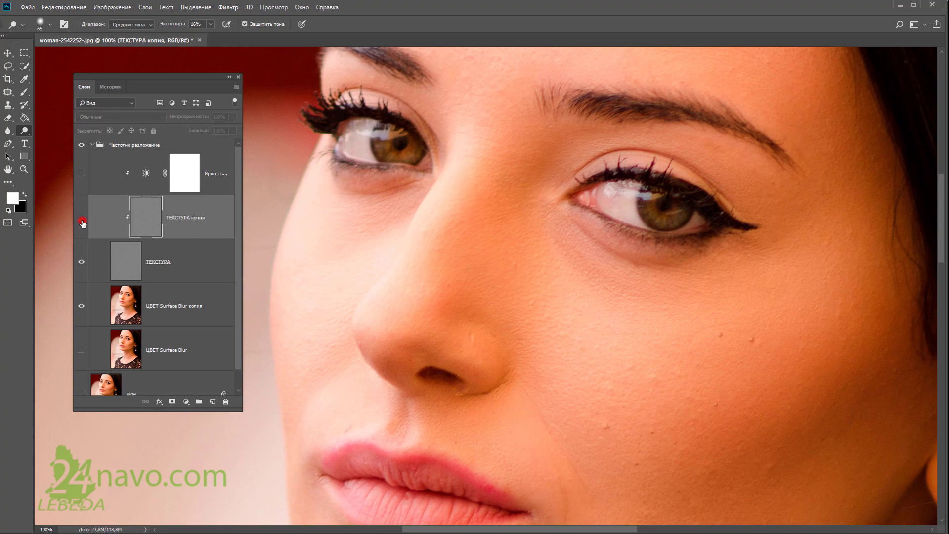
pyautogui.click(81, 221)
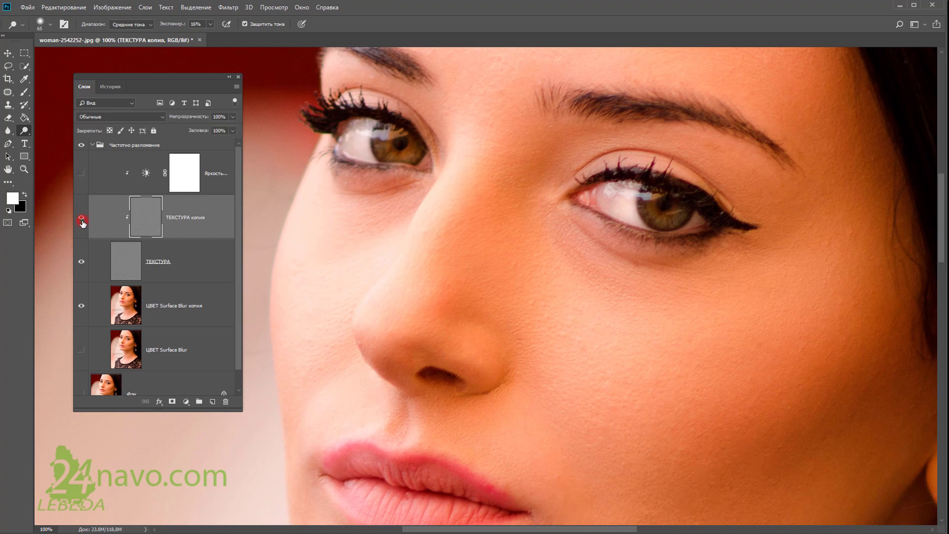
pyautogui.click(82, 220)
pyautogui.click(81, 221)
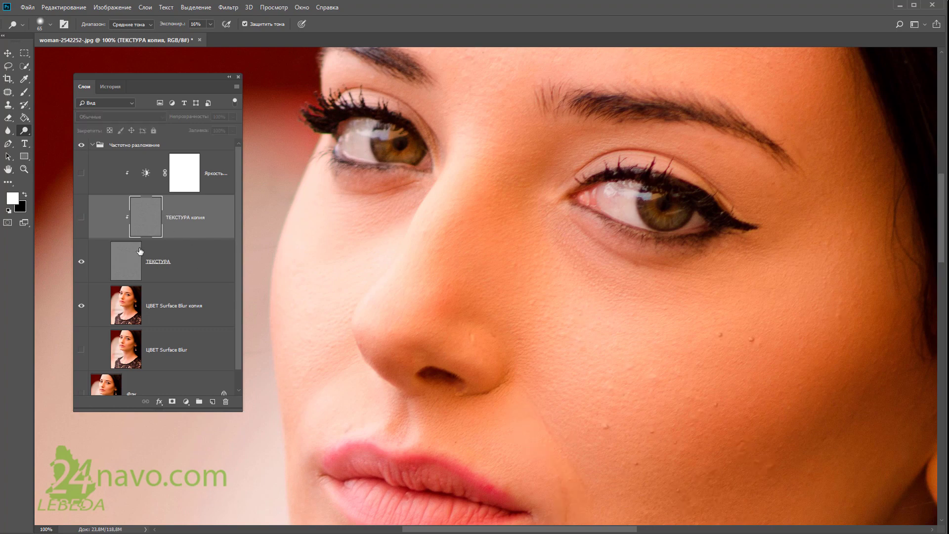
# Create a new document from the current history state.
pyautogui.click(114, 89)
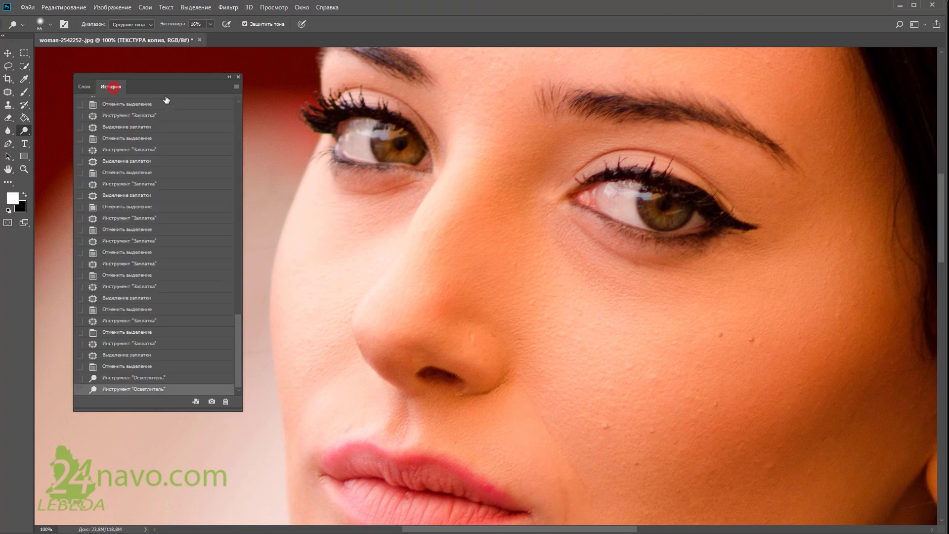
pyautogui.click(237, 87)
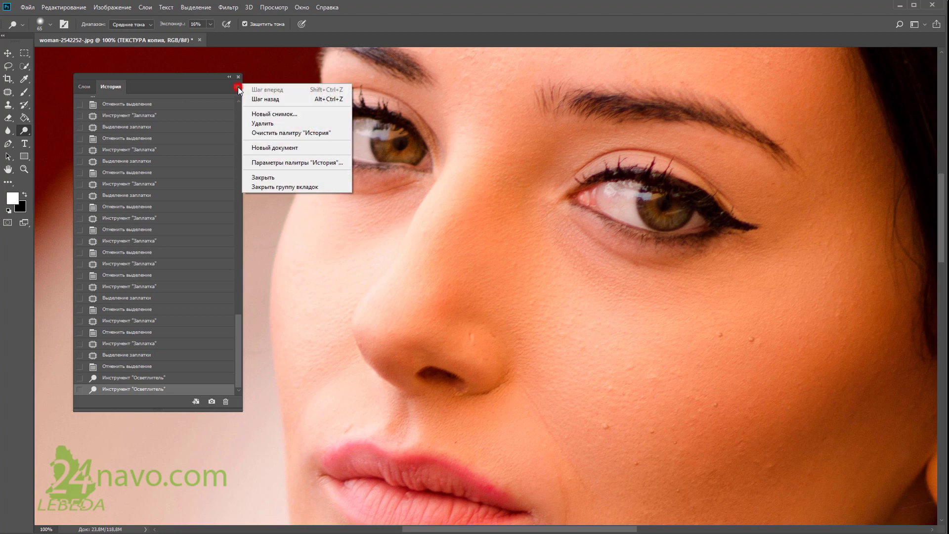
pyautogui.click(284, 148)
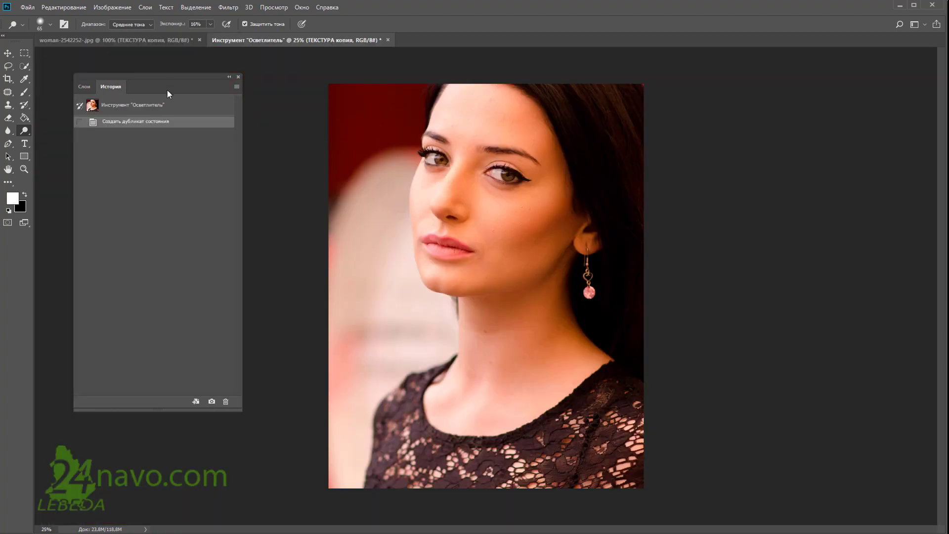
# Tile both documents 2-up Vertical and zoom them to 130%.
pyautogui.click(89, 86)
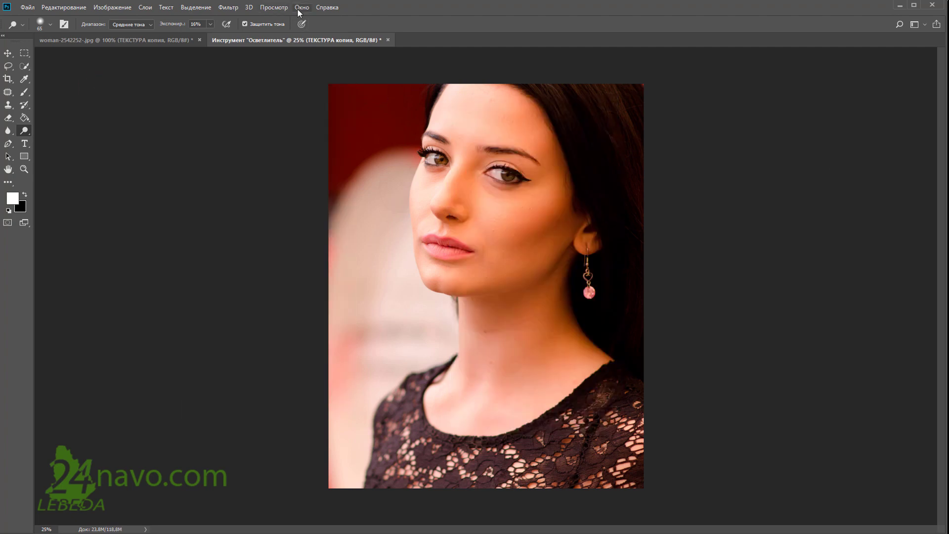
pyautogui.click(300, 8)
pyautogui.moveTo(319, 18)
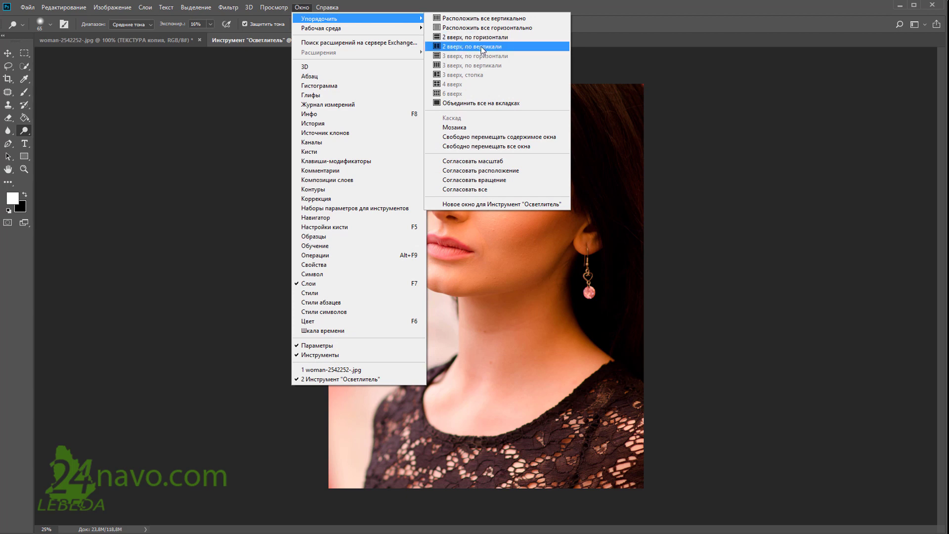
pyautogui.click(463, 50)
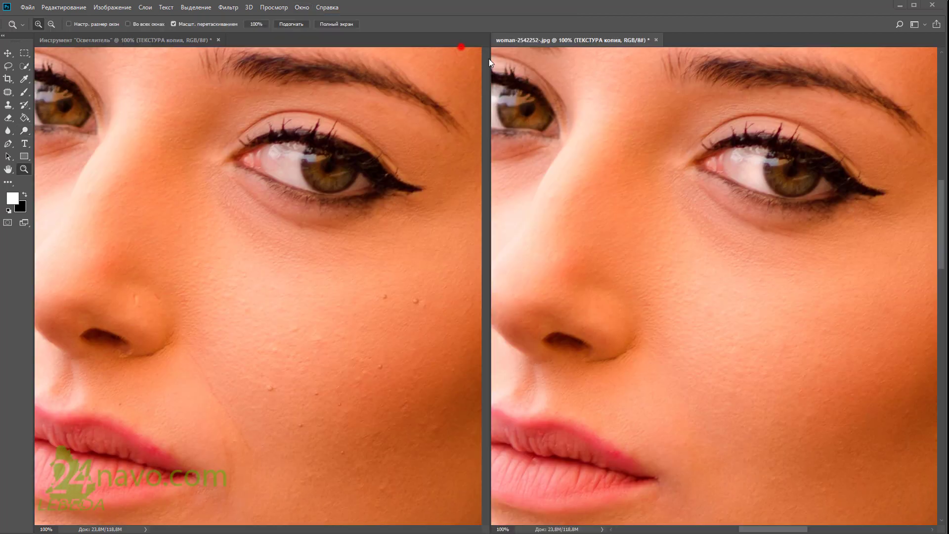
pyautogui.moveTo(419, 110); pyautogui.dragTo(481, 261)
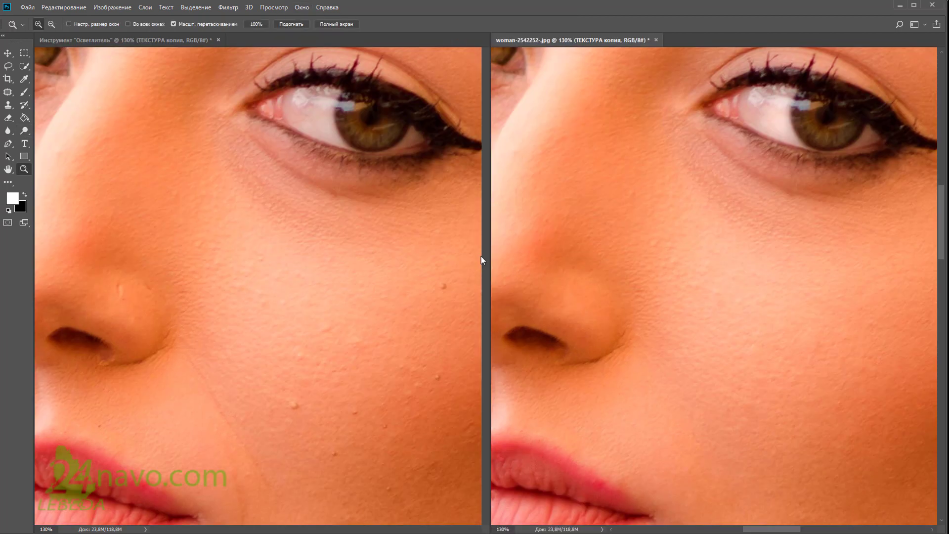